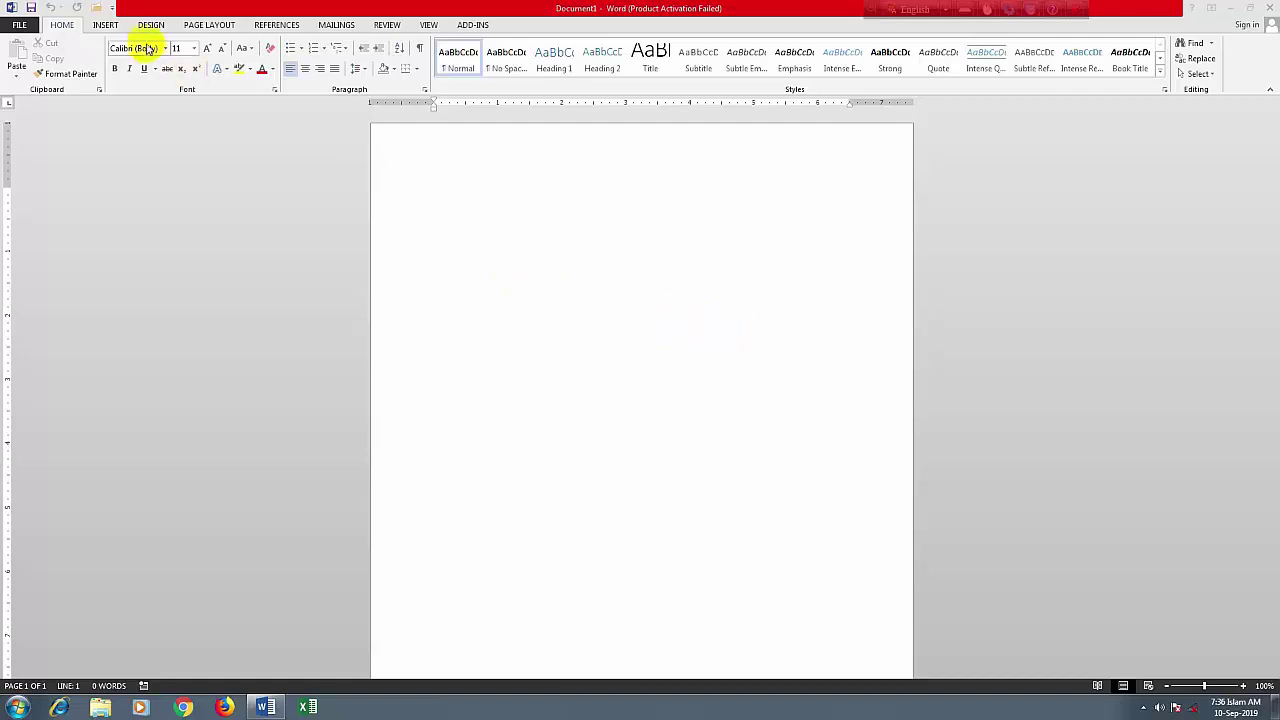
# On the blank document, switch the ribbon to INSERT, then to DESIGN for themes and style sets
pyautogui.click(100, 25)
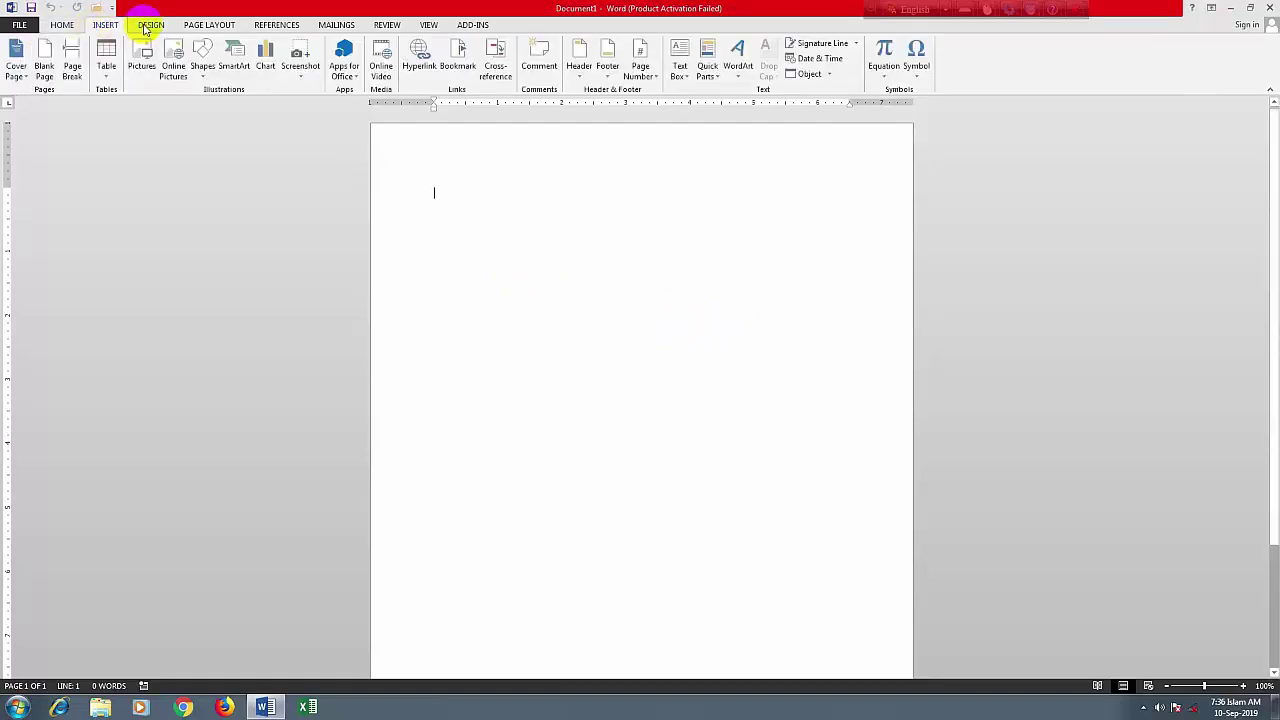
pyautogui.click(147, 25)
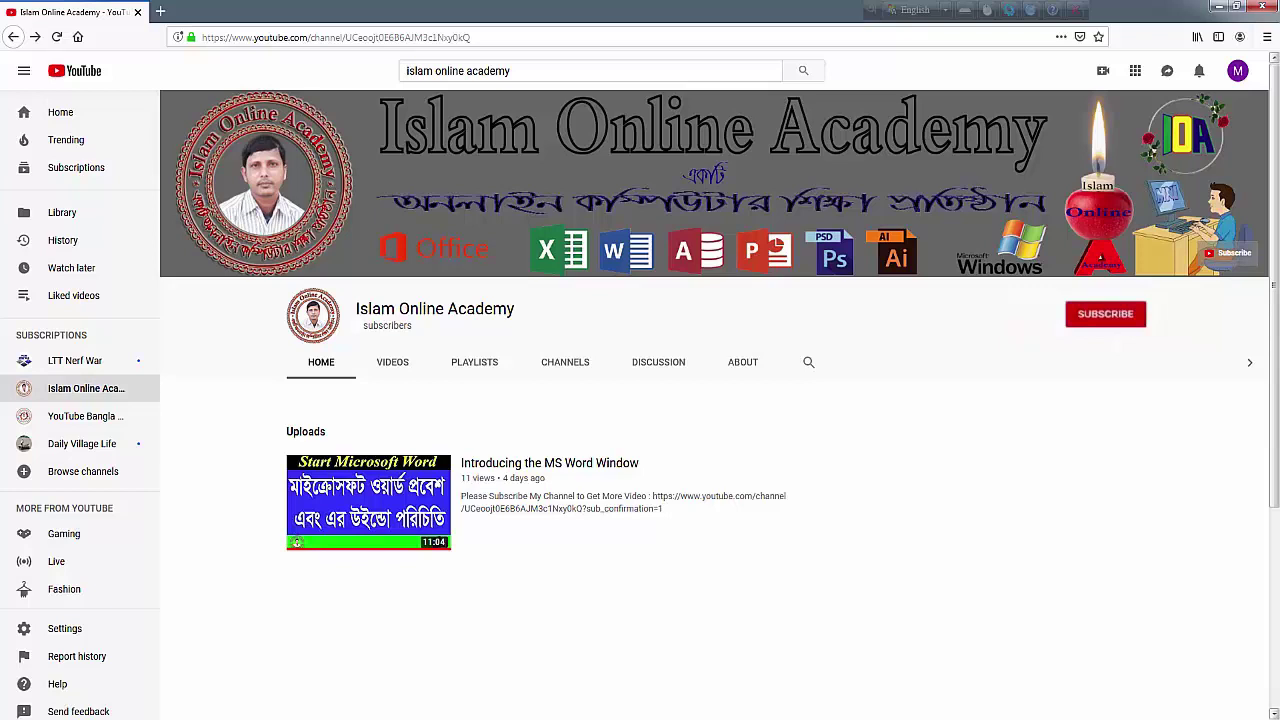
# Subscribe to the Islam Online Academy channel on YouTube
pyautogui.click(1099, 316)
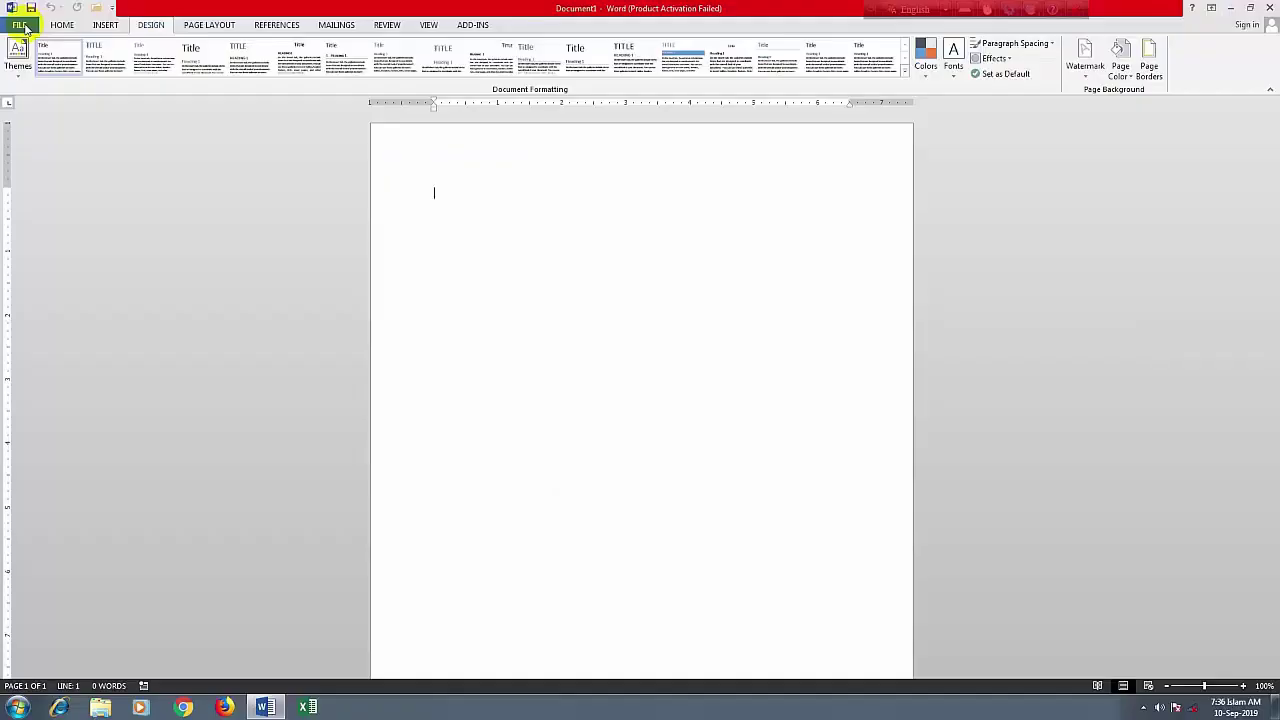
# Close Word and relaunch Word 2013 from Start > All Programs > Microsoft Office 2013
pyautogui.click(1268, 10)
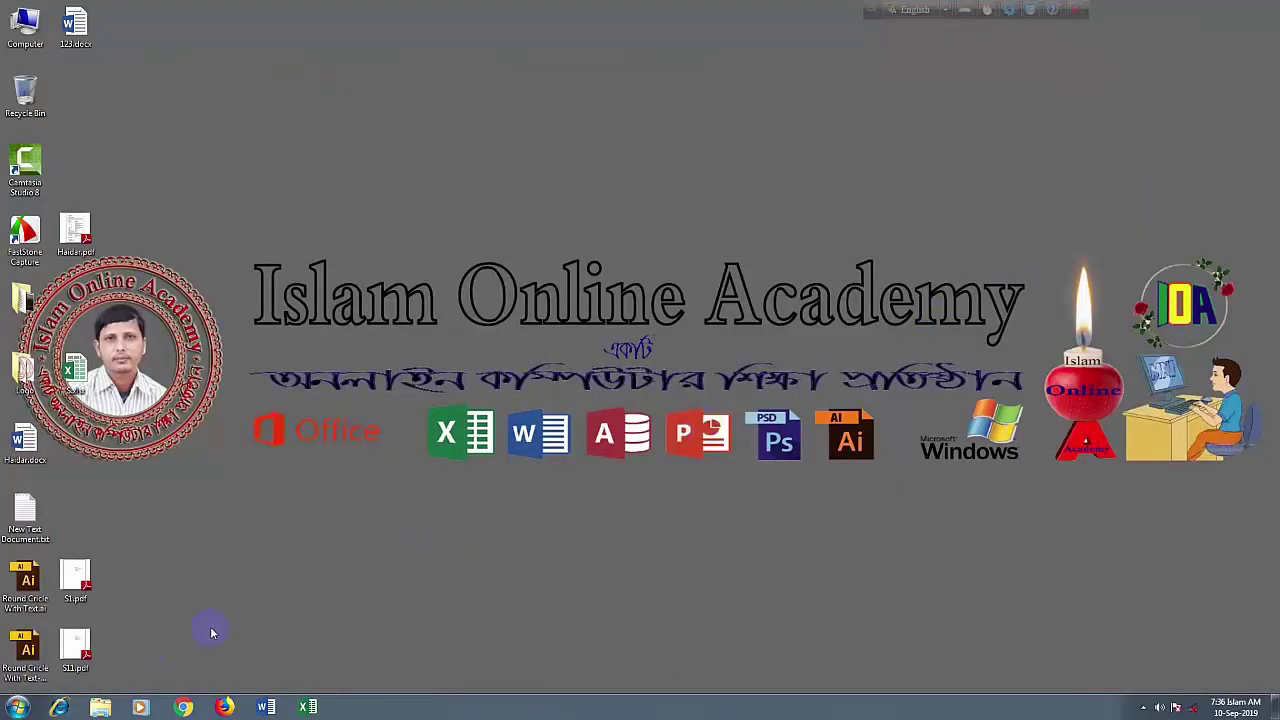
pyautogui.click(17, 710)
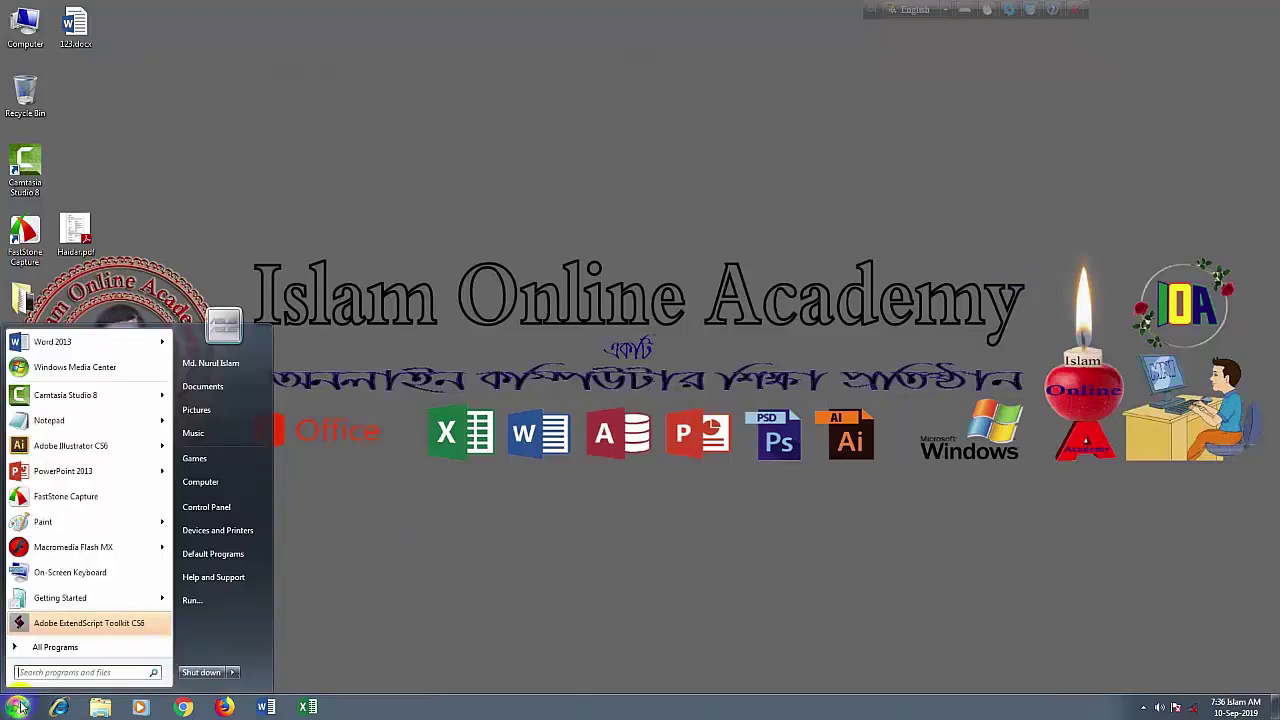
pyautogui.click(55, 648)
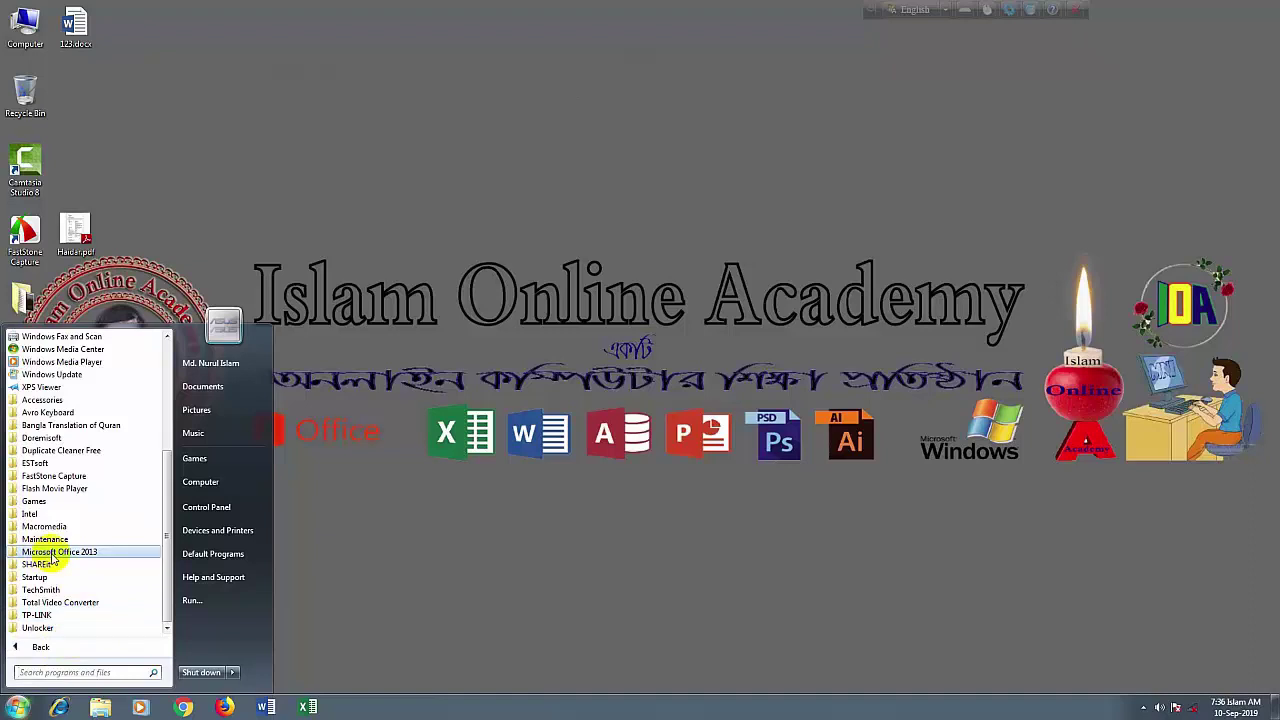
pyautogui.click(52, 555)
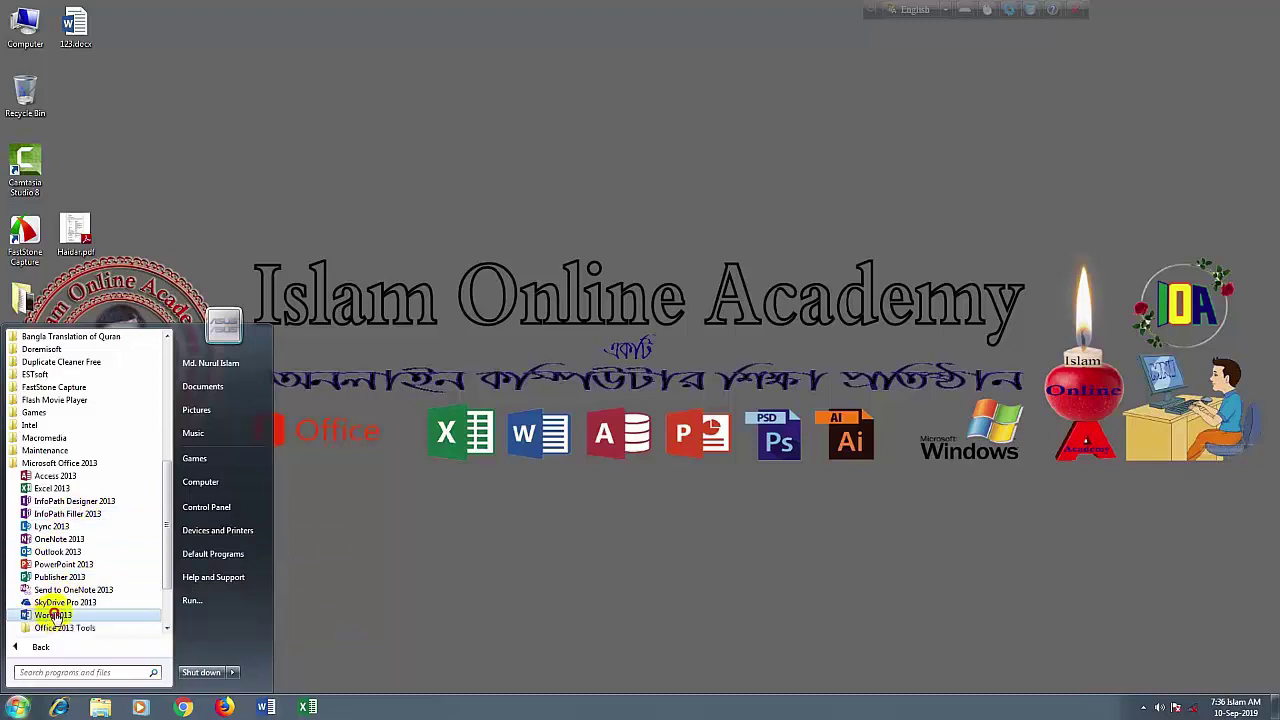
pyautogui.click(55, 615)
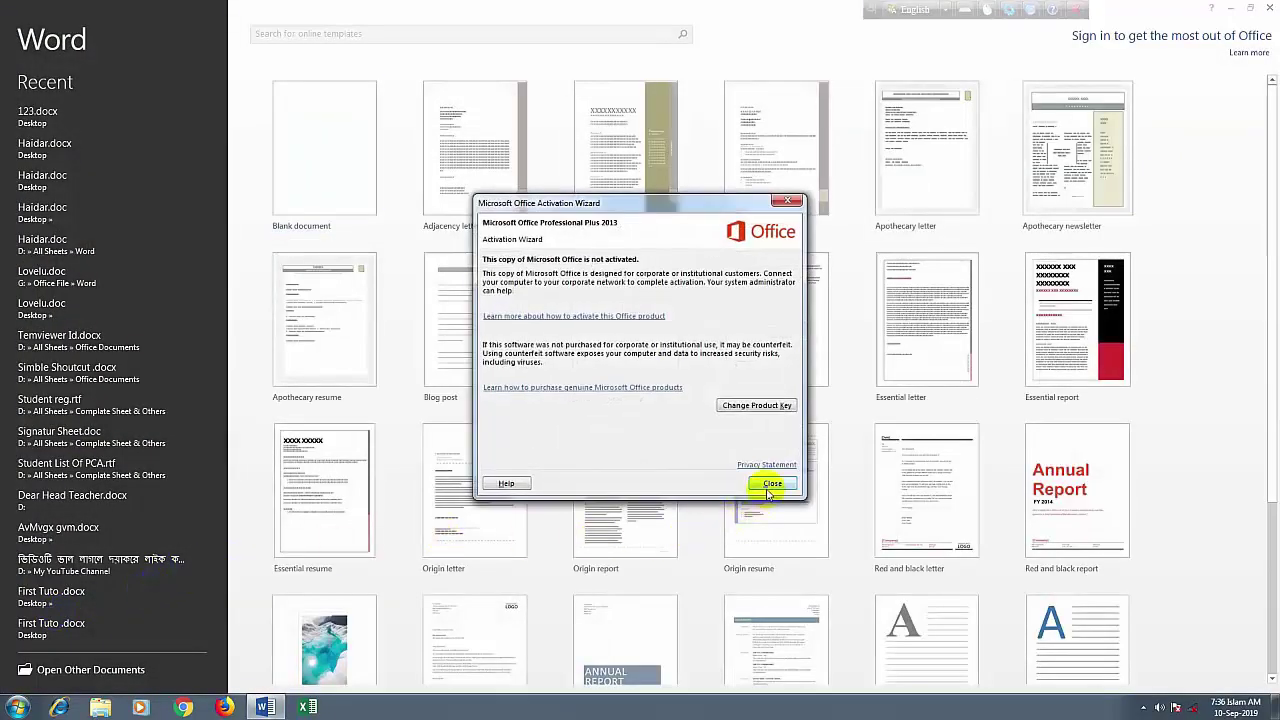
# Dismiss the Activation Wizard warning and create a new Blank document
pyautogui.click(770, 487)
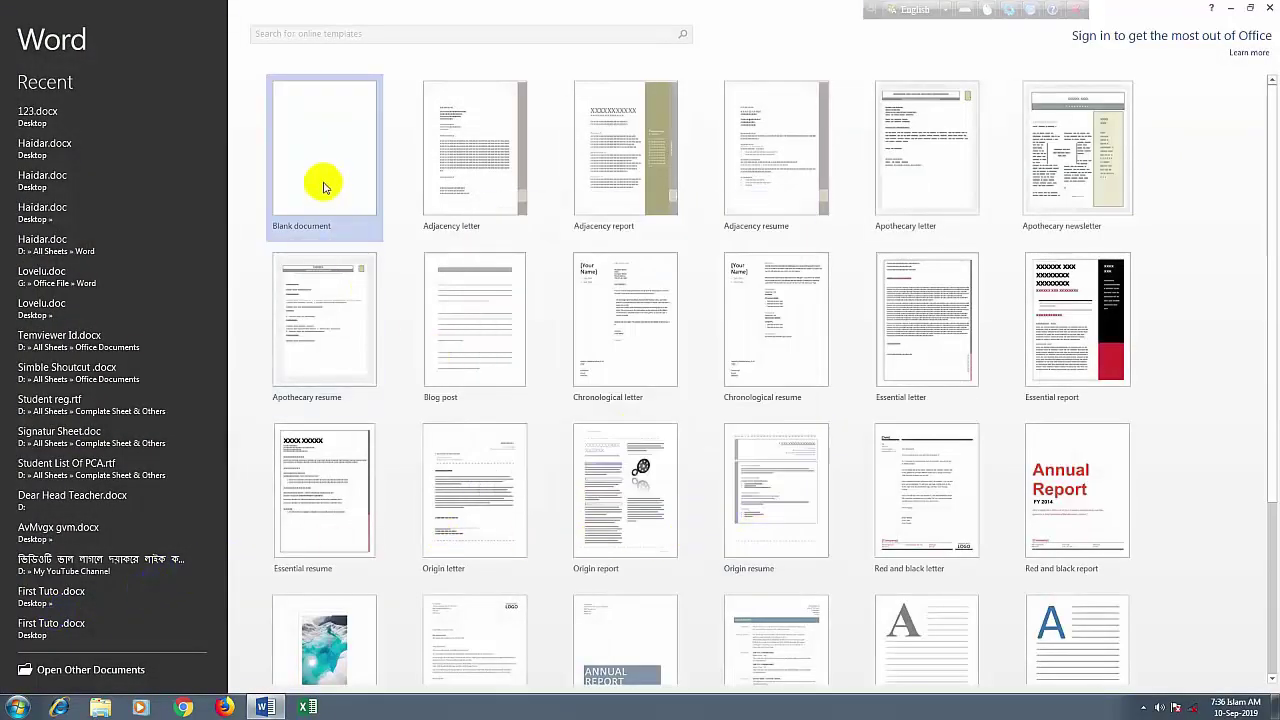
pyautogui.click(323, 186)
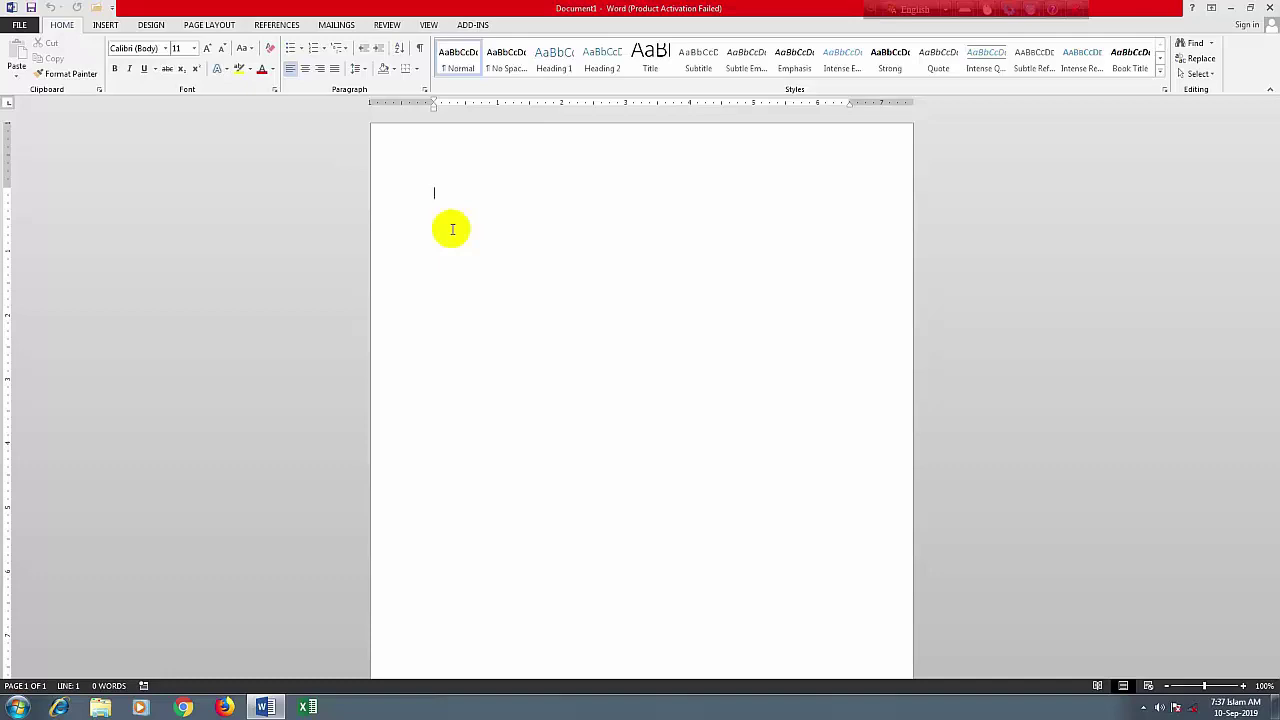
# Type the sentence 'My Name is' followed by the author's full name
pyautogui.write('My Name is Md. Nuru')
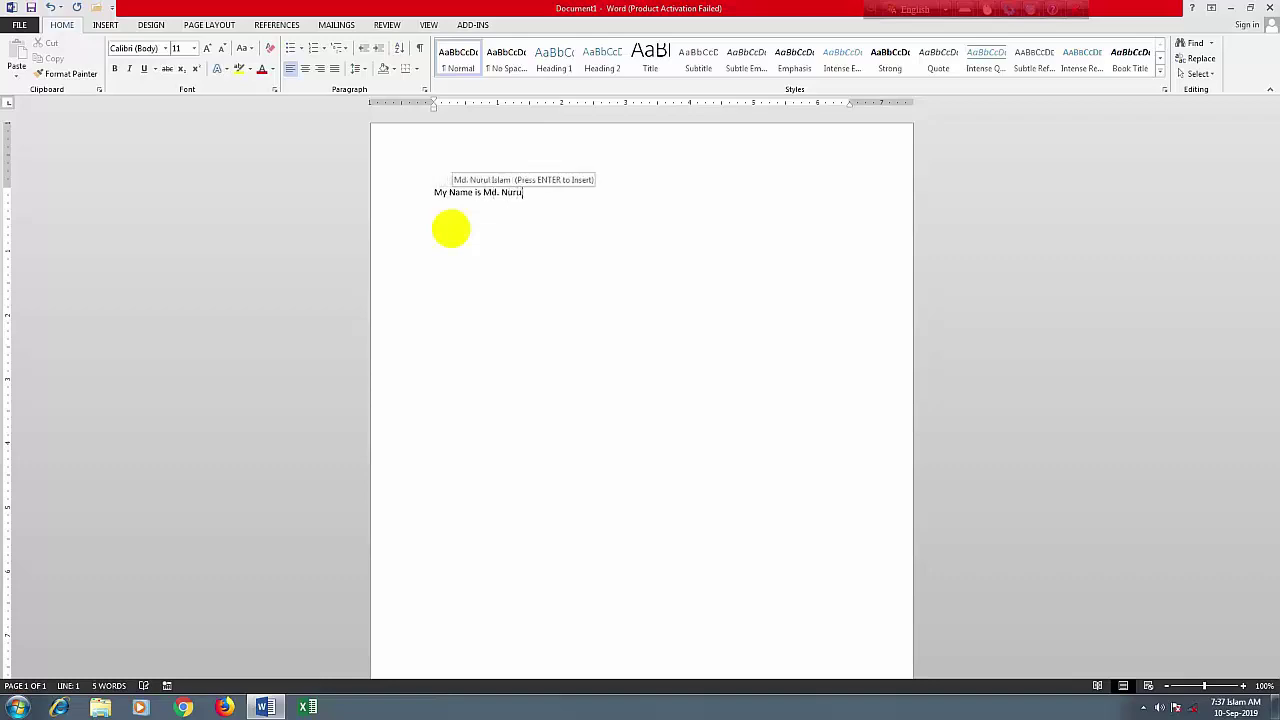
pyautogui.write('l Islam')
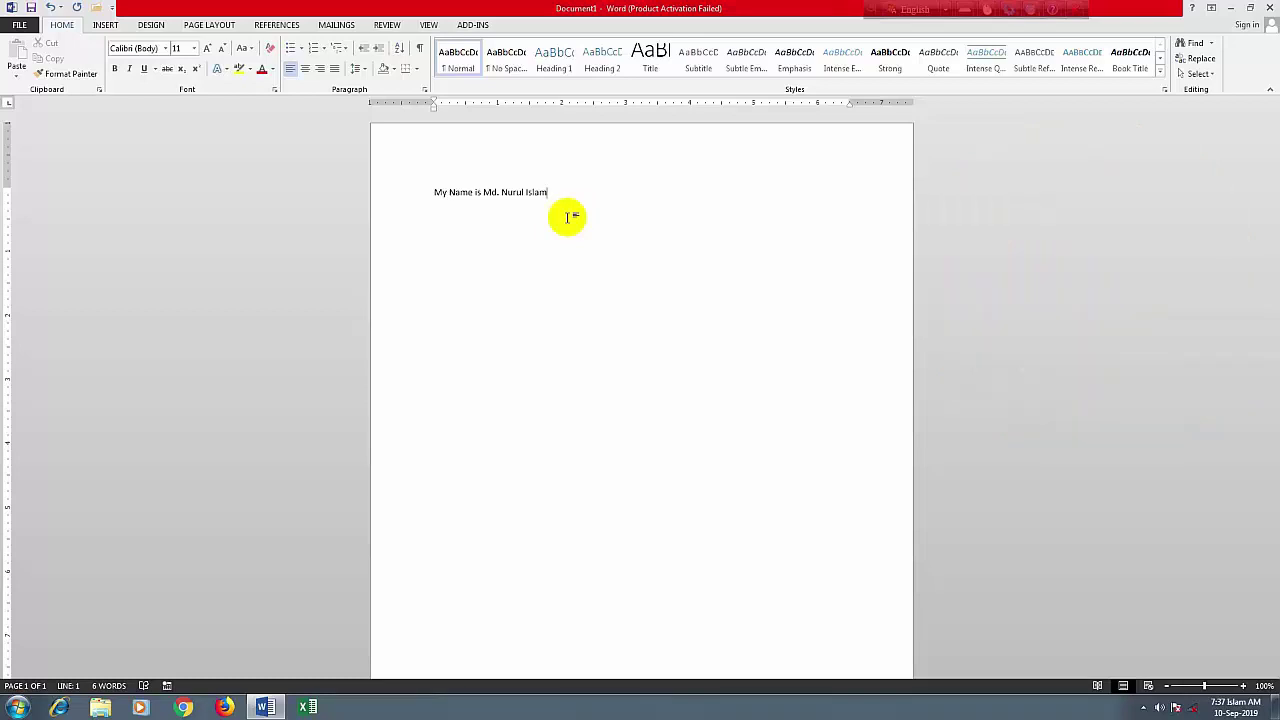
pyautogui.click(19, 25)
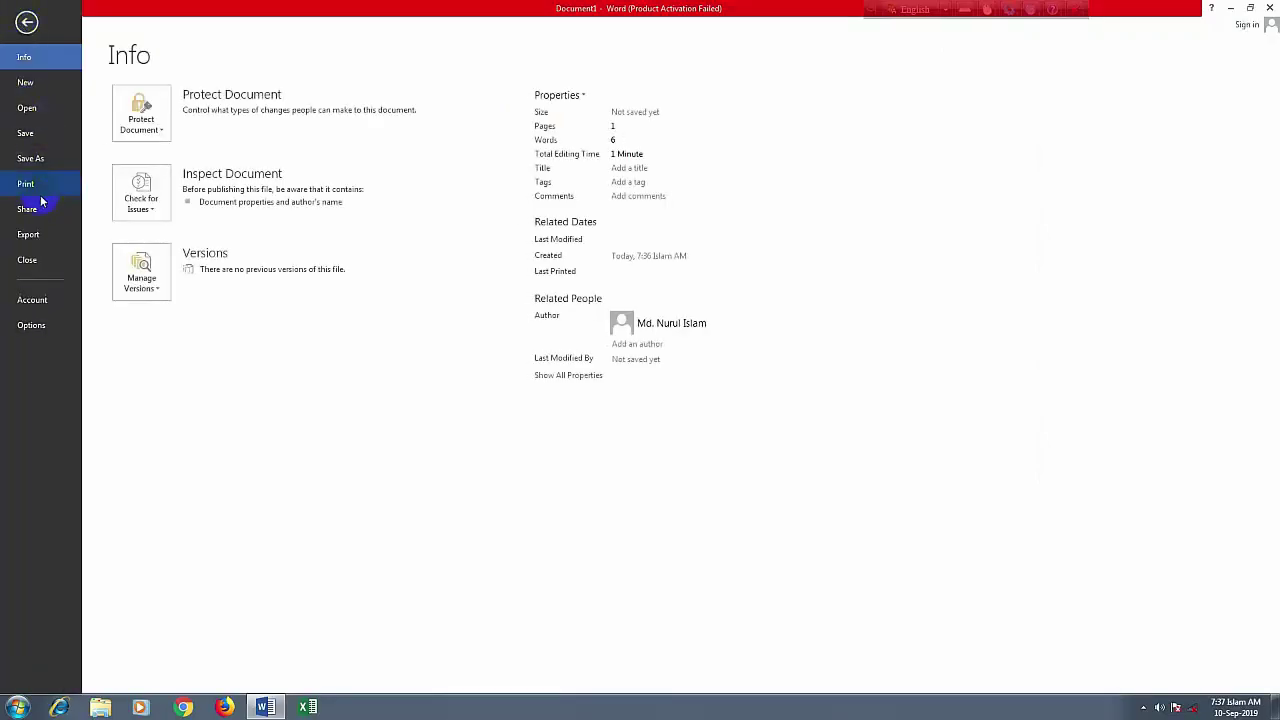
pyautogui.click(30, 156)
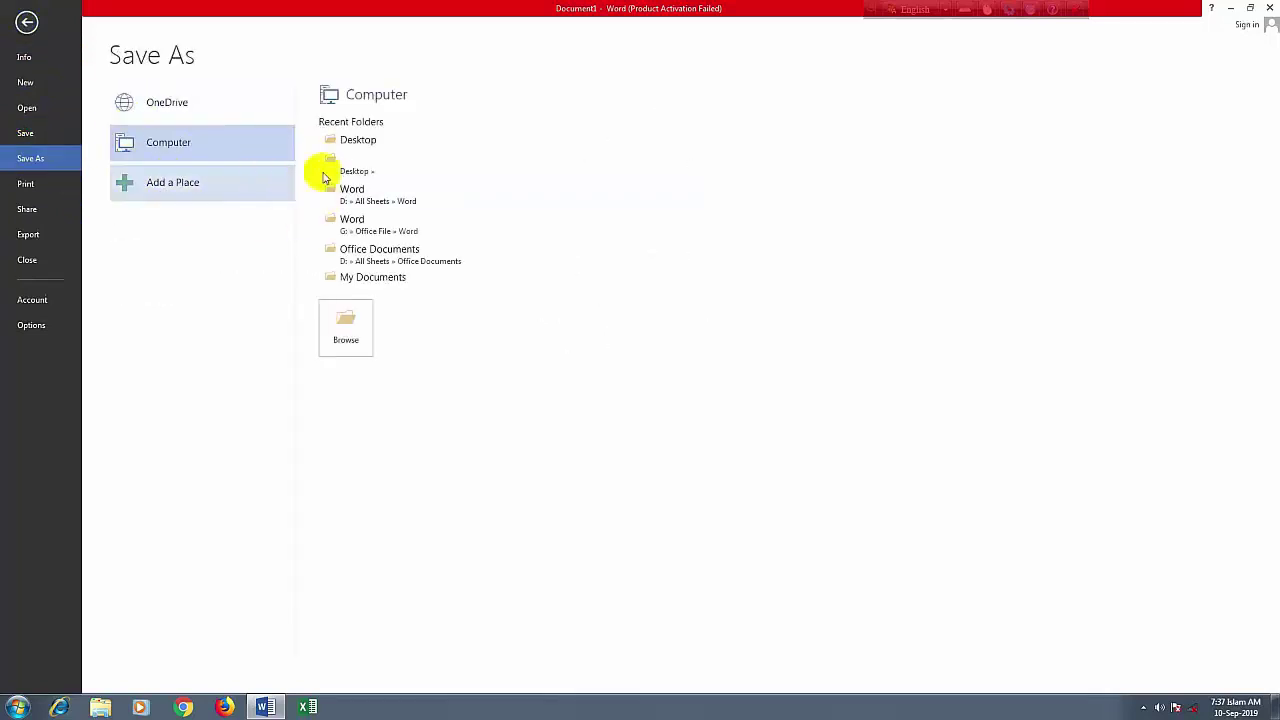
pyautogui.click(26, 23)
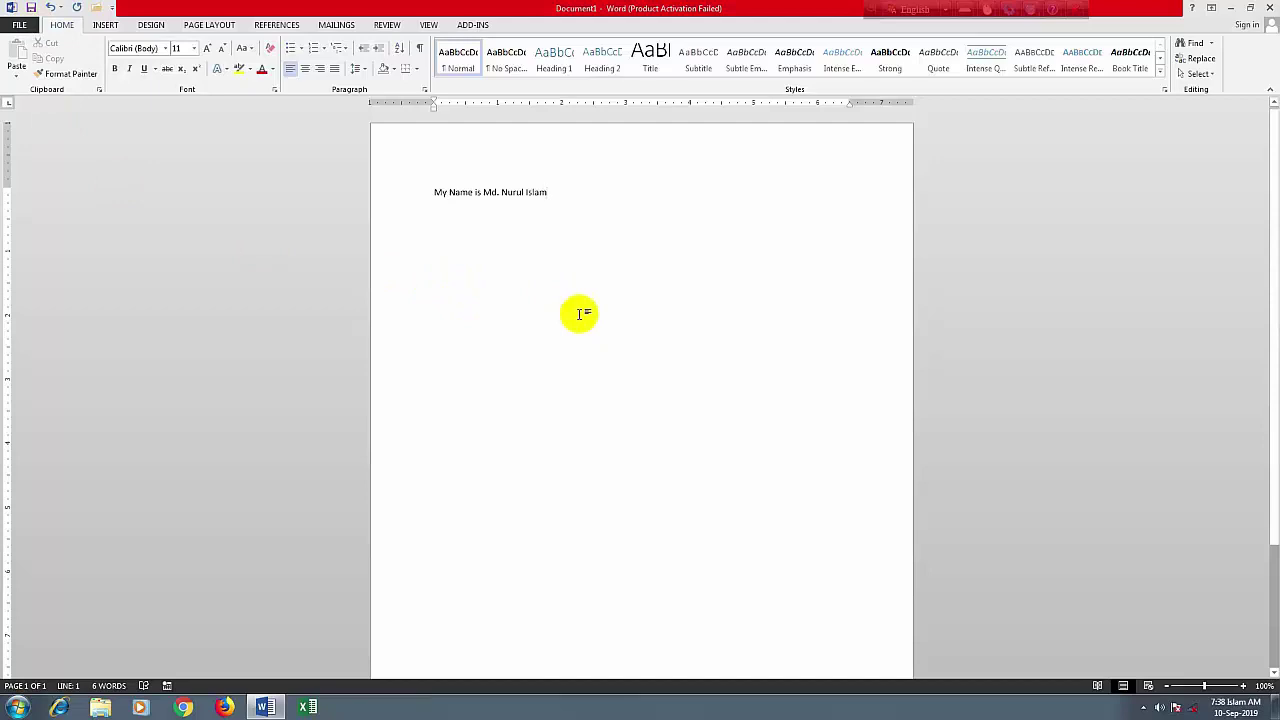
# Start saving with Ctrl+S, restore the minimized Word window, and open the Save As dialog via Browse
pyautogui.hotkey('ctrl', 's')
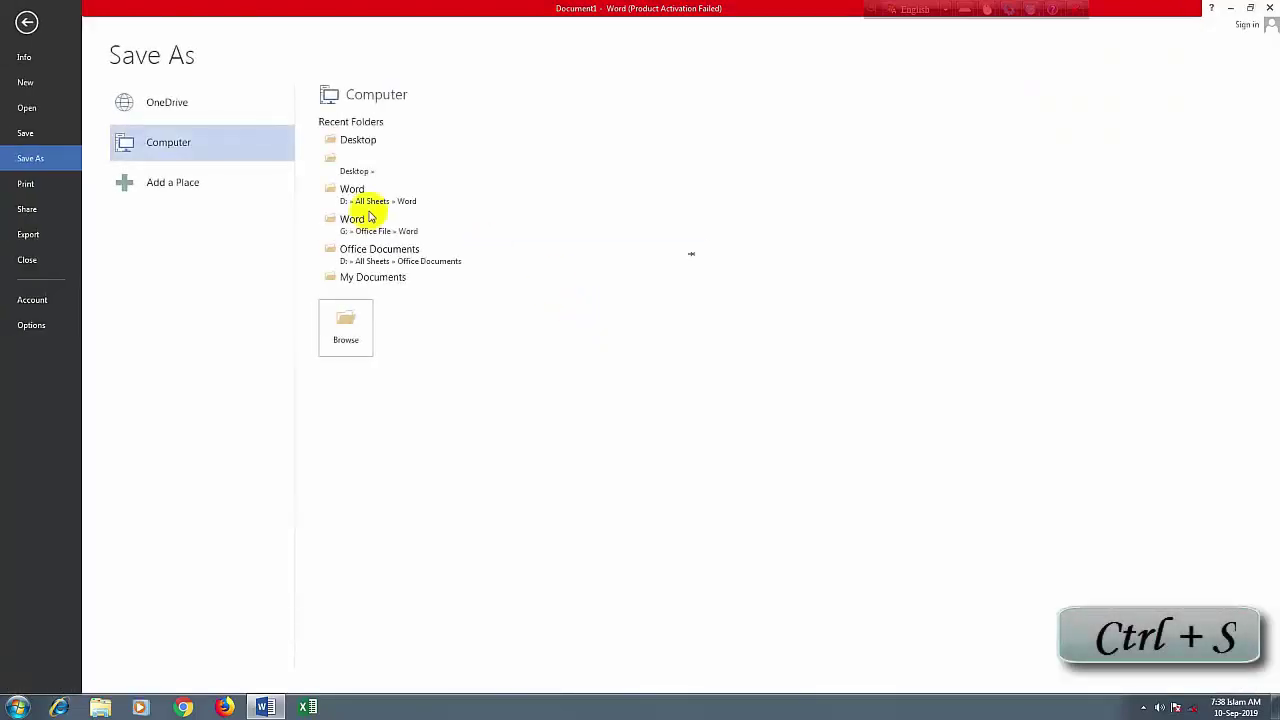
pyautogui.click(27, 22)
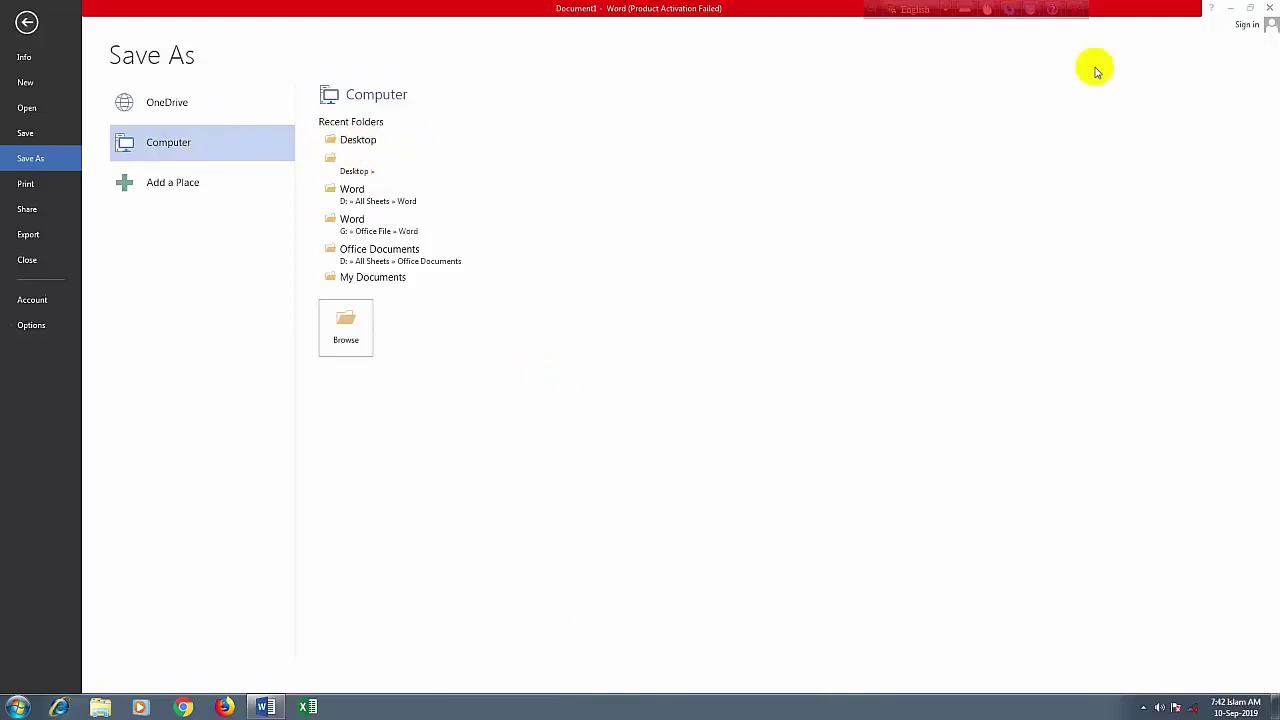
pyautogui.click(1237, 12)
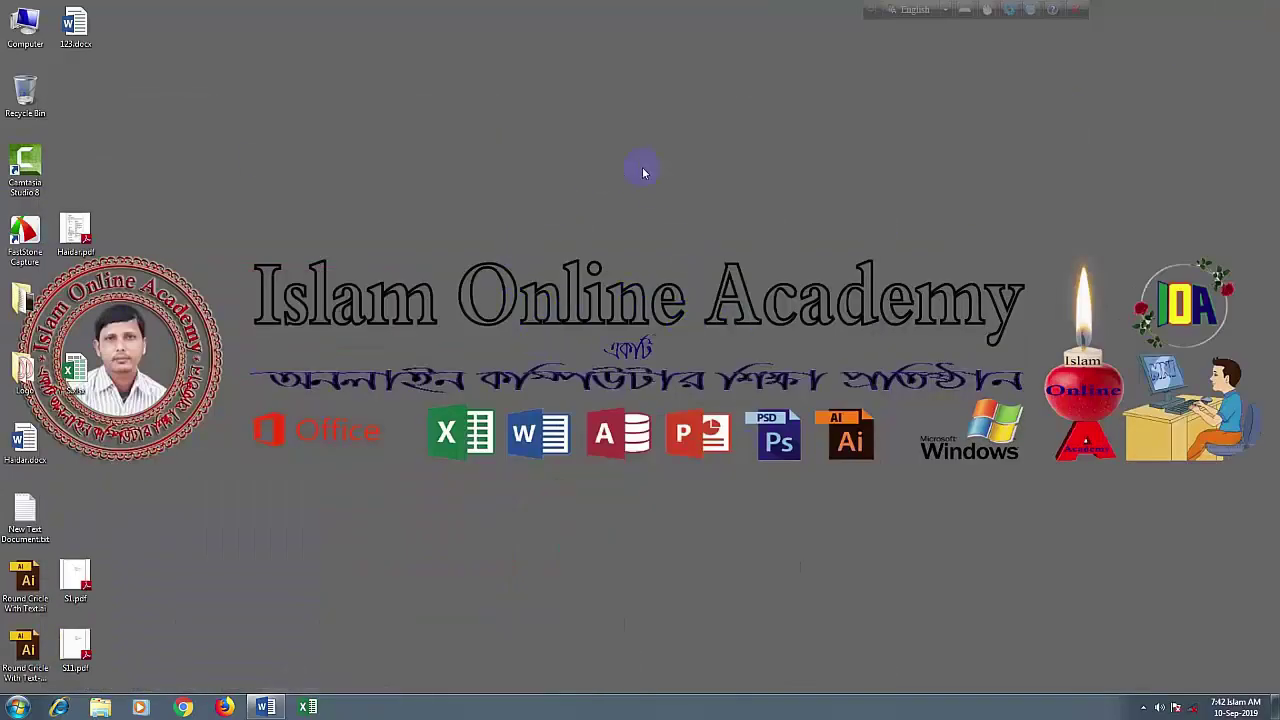
pyautogui.click(265, 707)
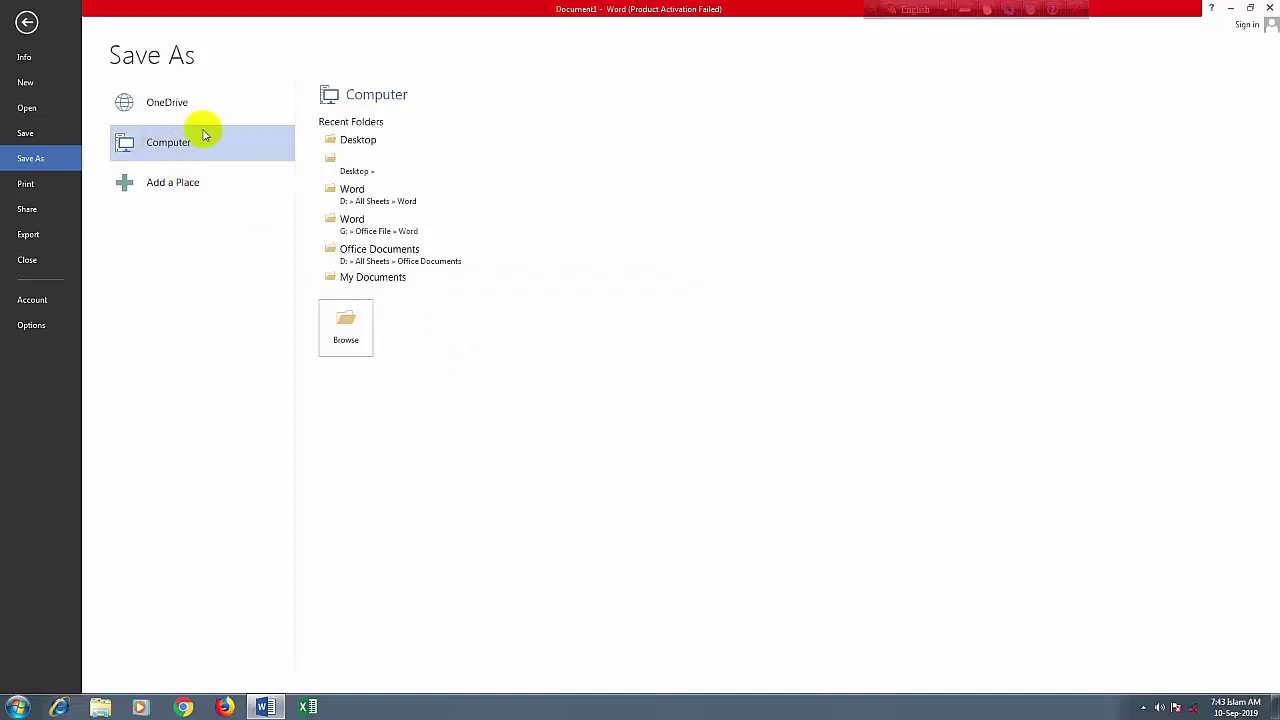
pyautogui.click(342, 343)
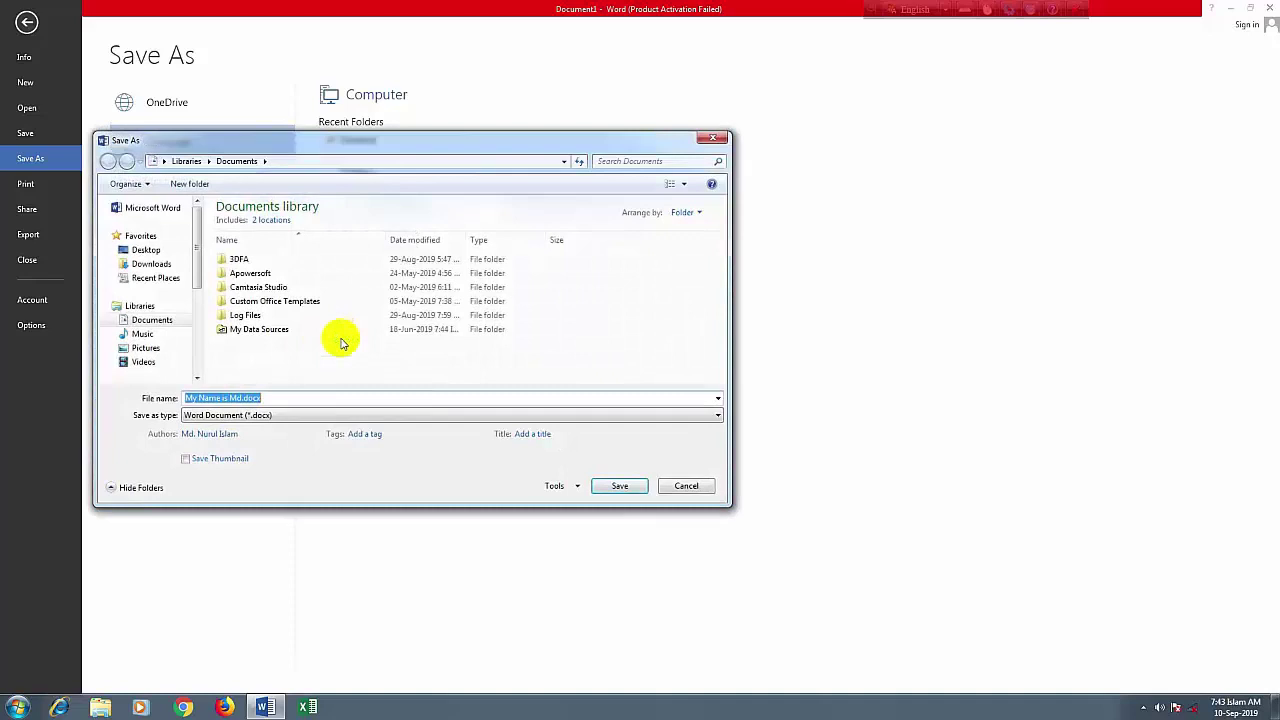
# Point the Save As dialog at the Personal (G:) drive
pyautogui.moveTo(195, 252); pyautogui.dragTo(196, 310)
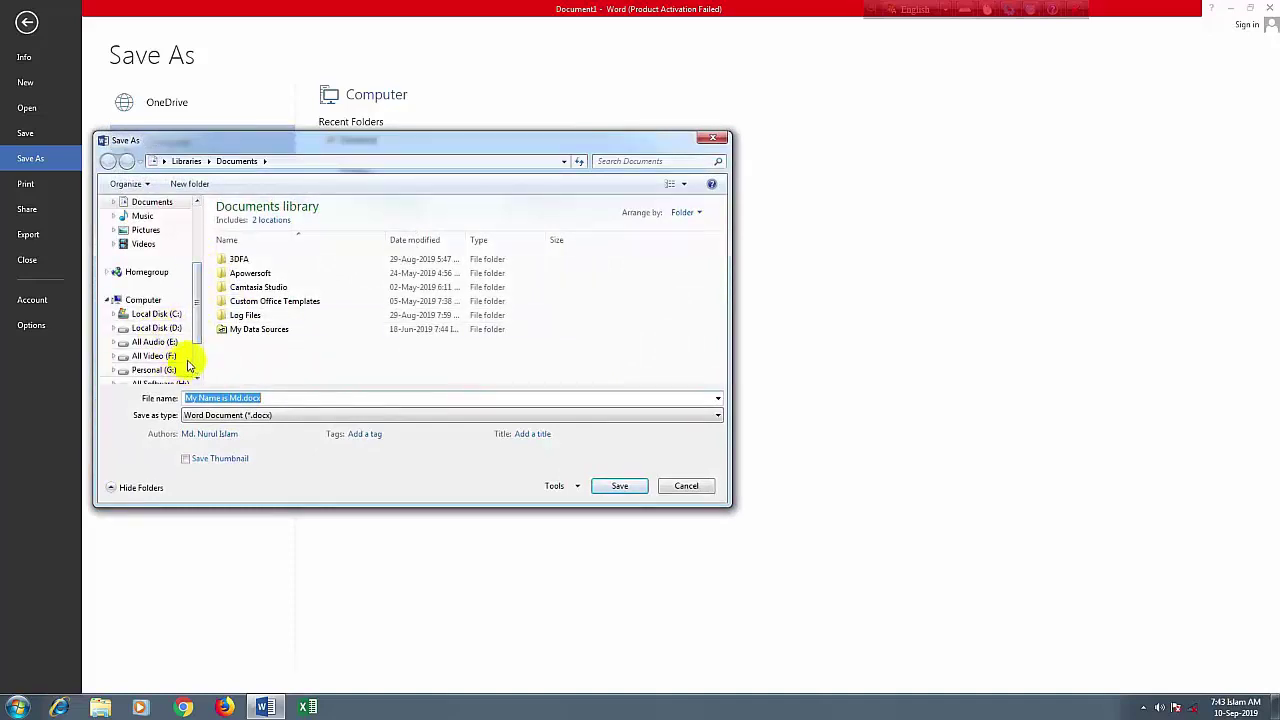
pyautogui.click(197, 340)
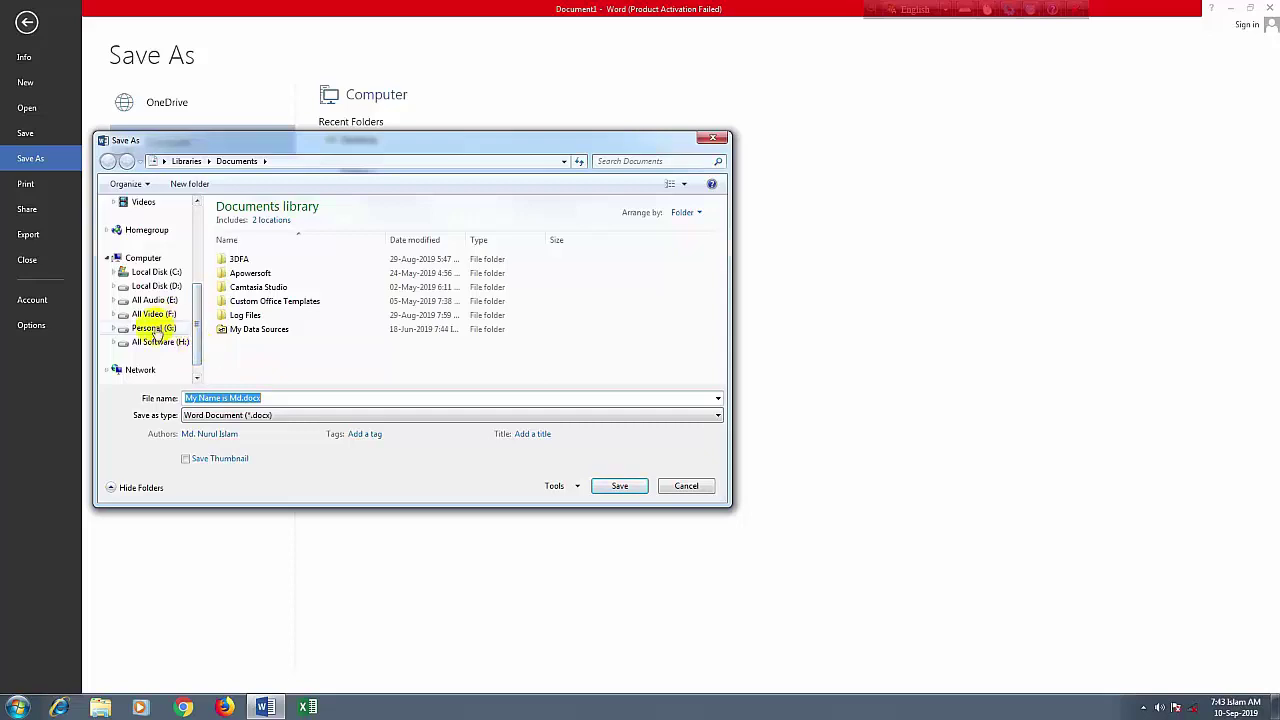
pyautogui.click(155, 328)
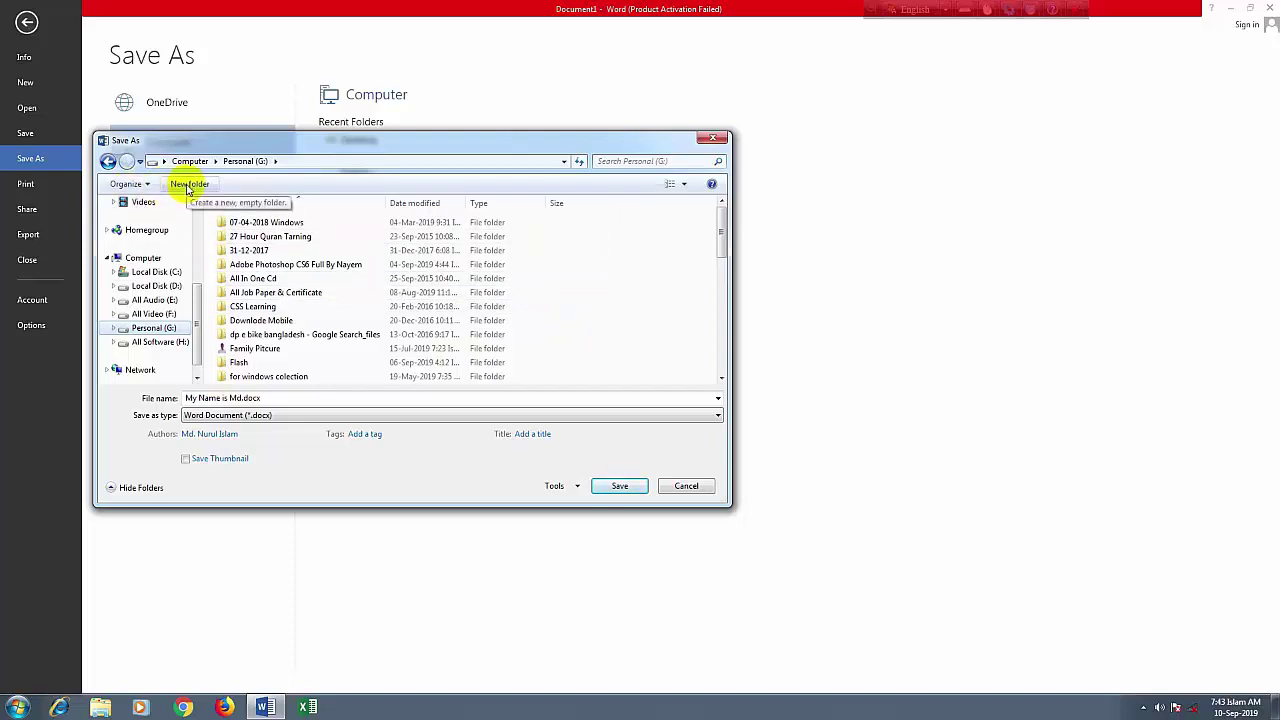
# Create a new folder on Personal (G:), name it with the author's surname, and select it
pyautogui.rightClick(592, 287)
pyautogui.moveTo(627, 413)
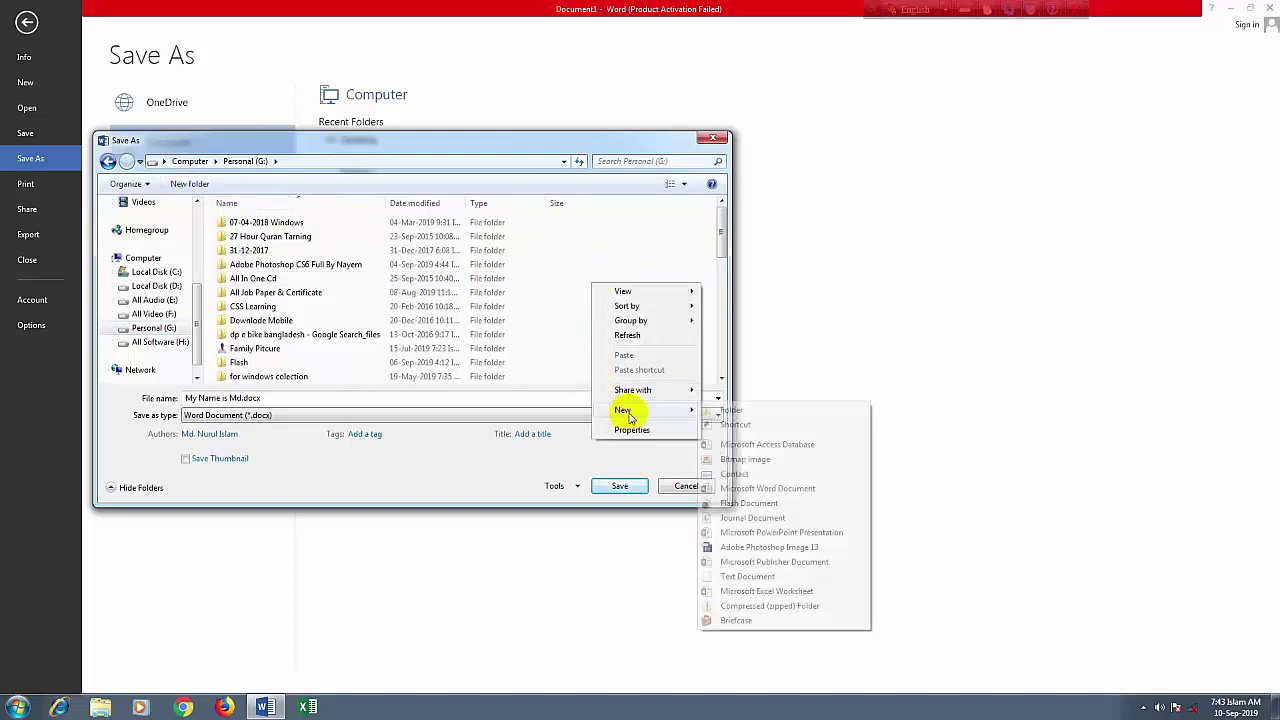
pyautogui.click(733, 410)
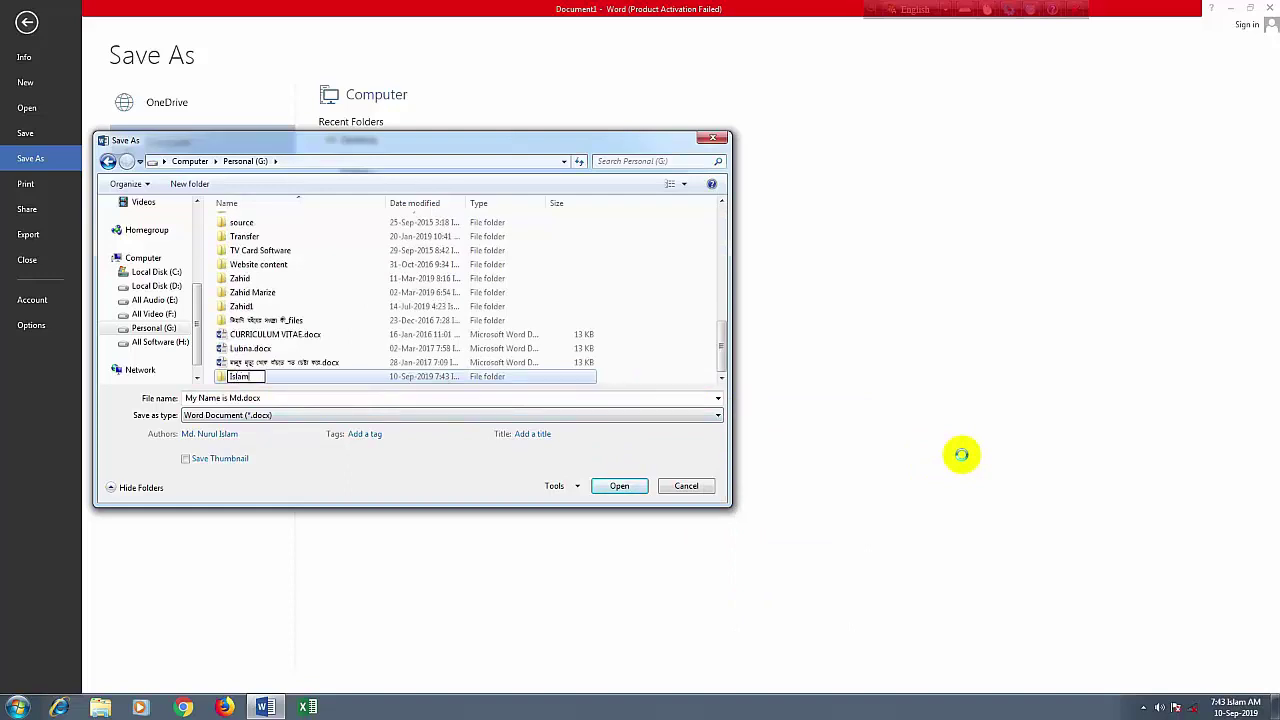
pyautogui.write('Islam')
pyautogui.click(663, 320)
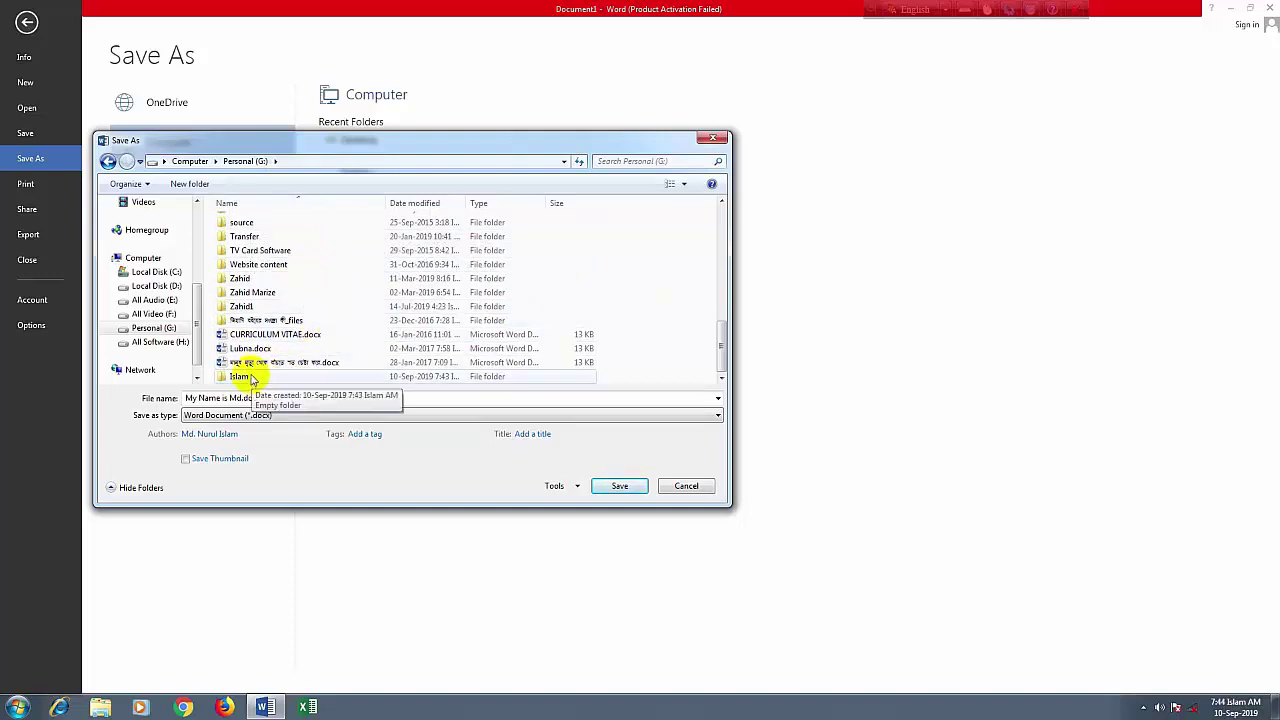
pyautogui.click(252, 379)
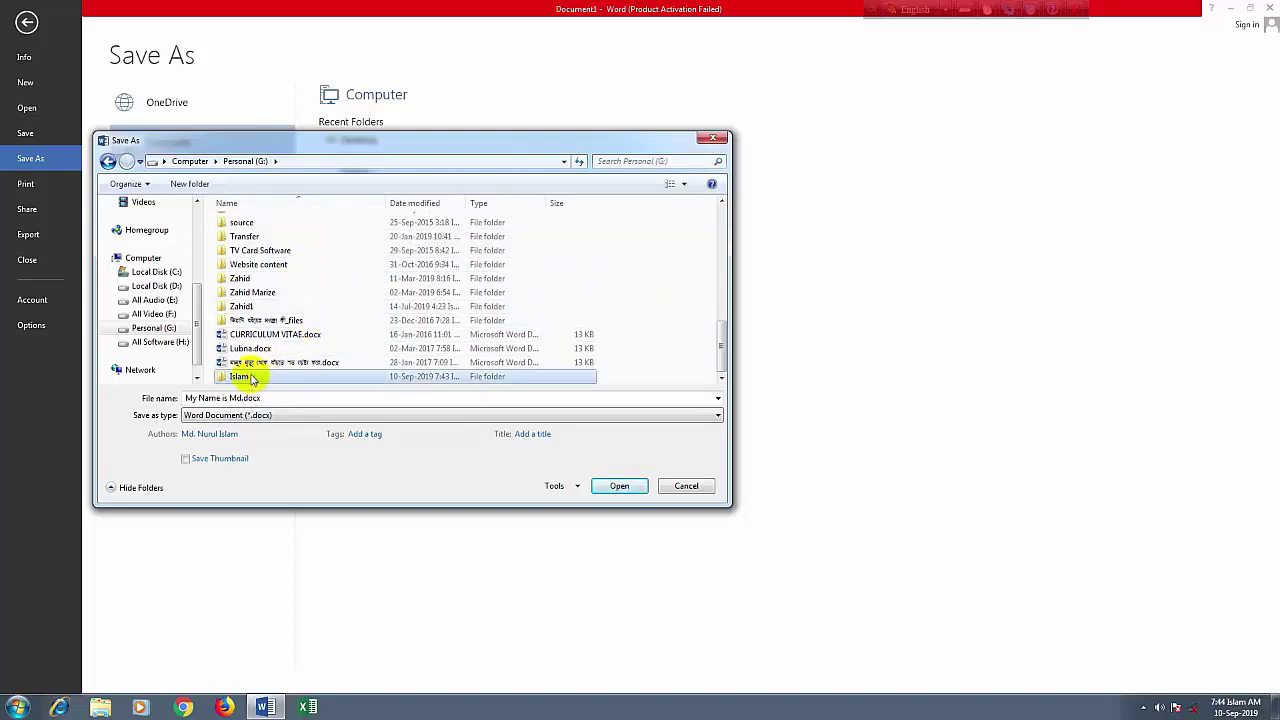
# Enter the new folder and save the document as a .docx named after the author's first name
pyautogui.click(615, 486)
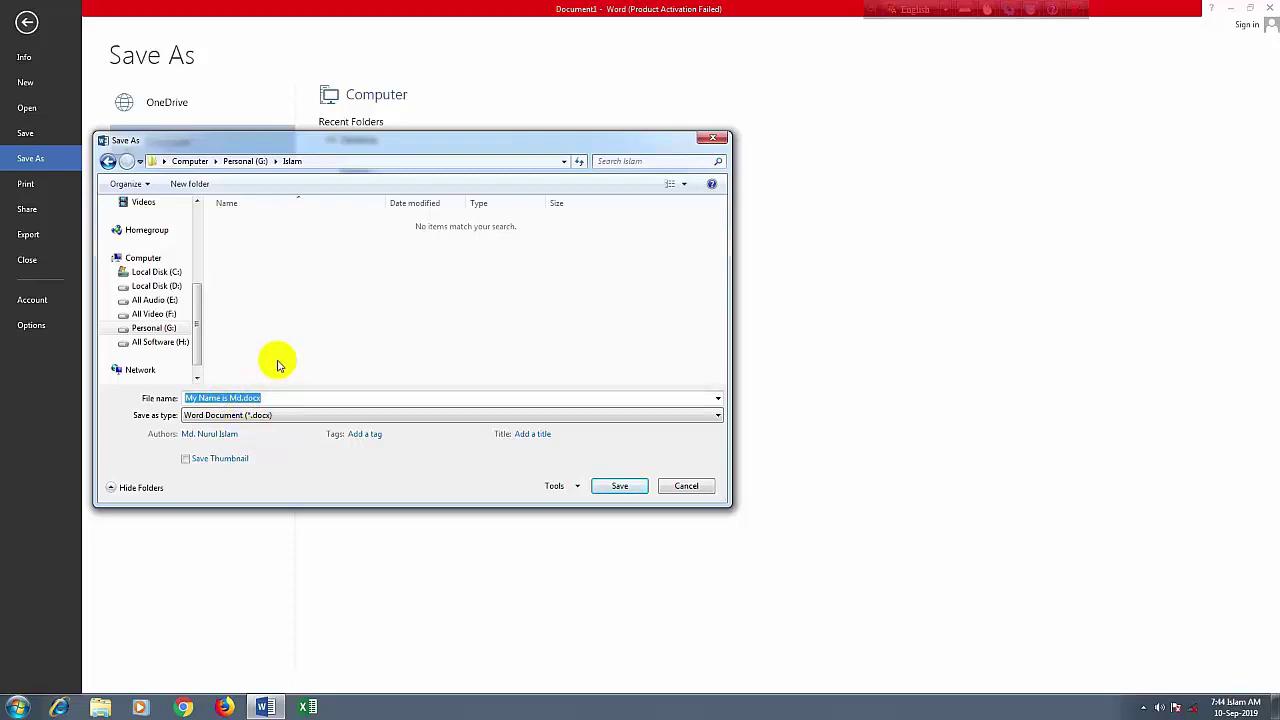
pyautogui.write('Nurul')
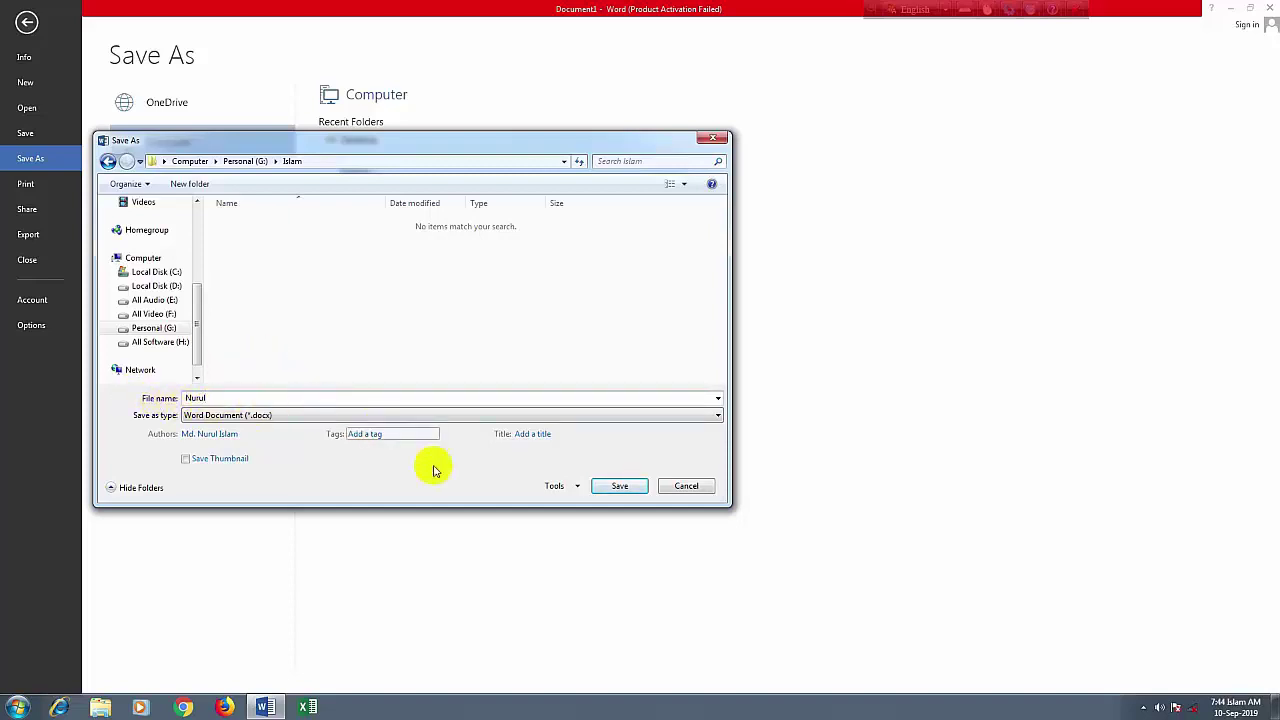
pyautogui.click(617, 487)
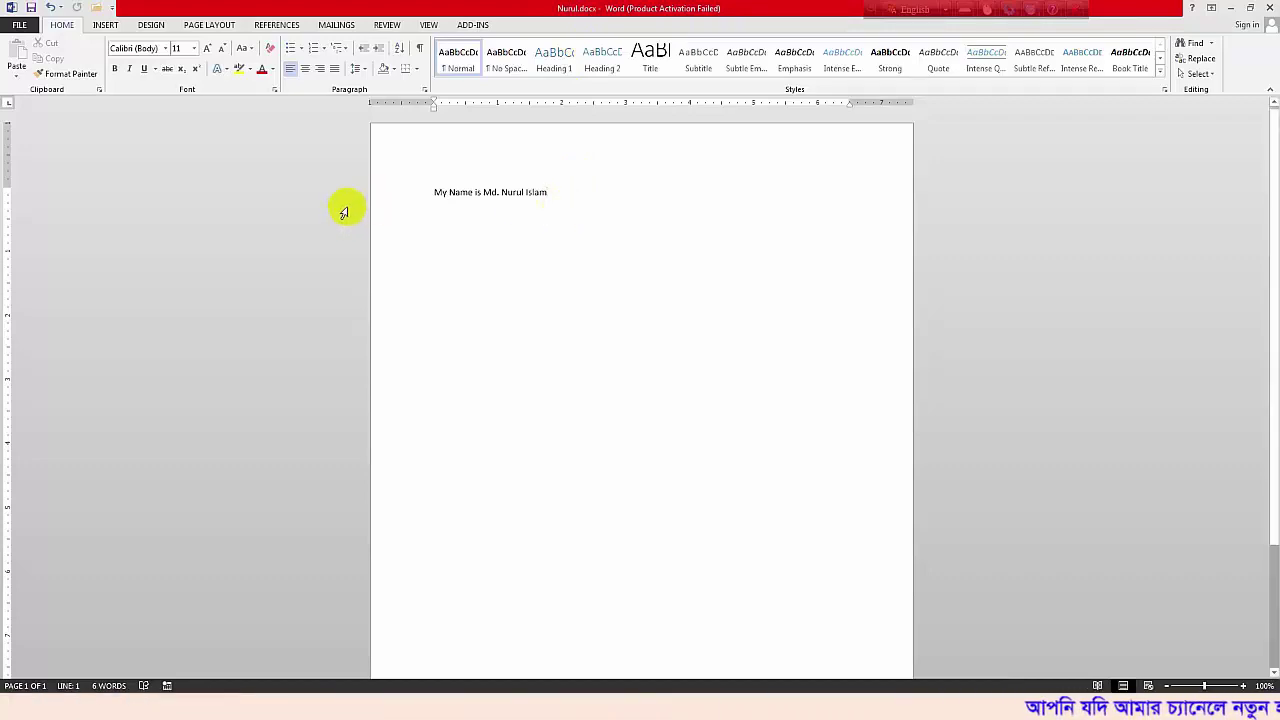
# Close the saved document from the FILE menu, leaving Word open and empty
pyautogui.click(18, 26)
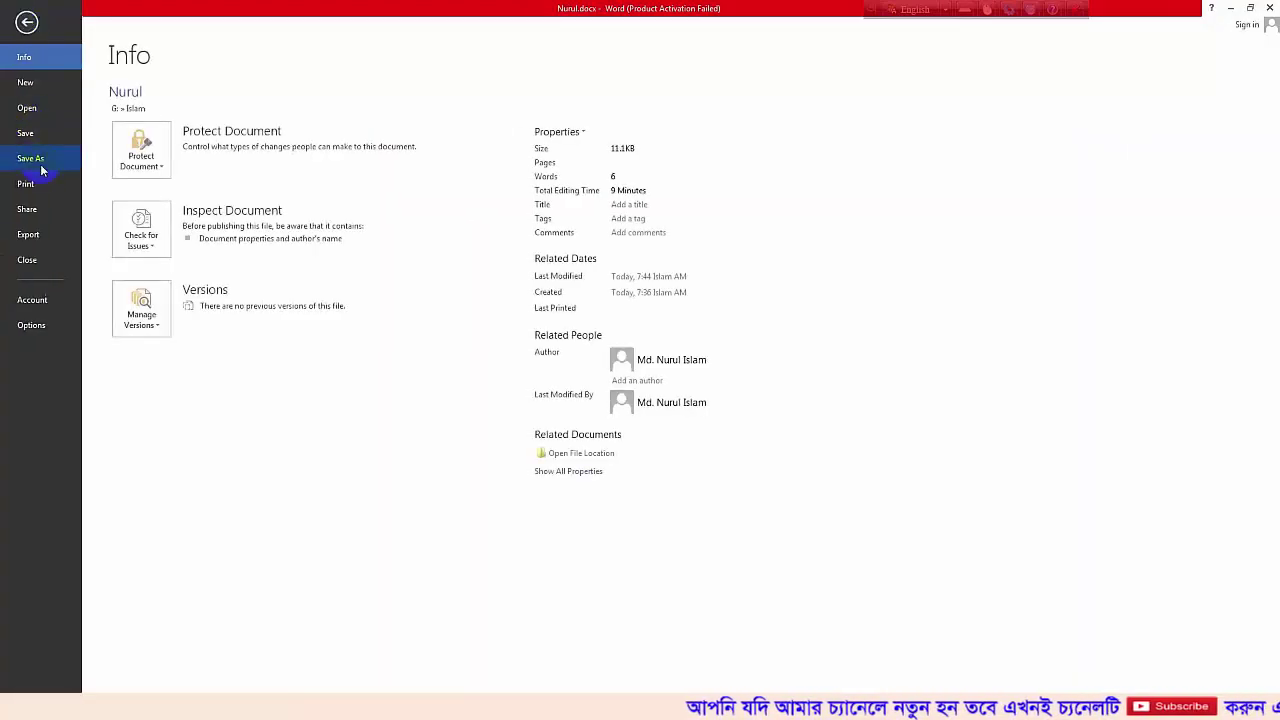
pyautogui.click(28, 261)
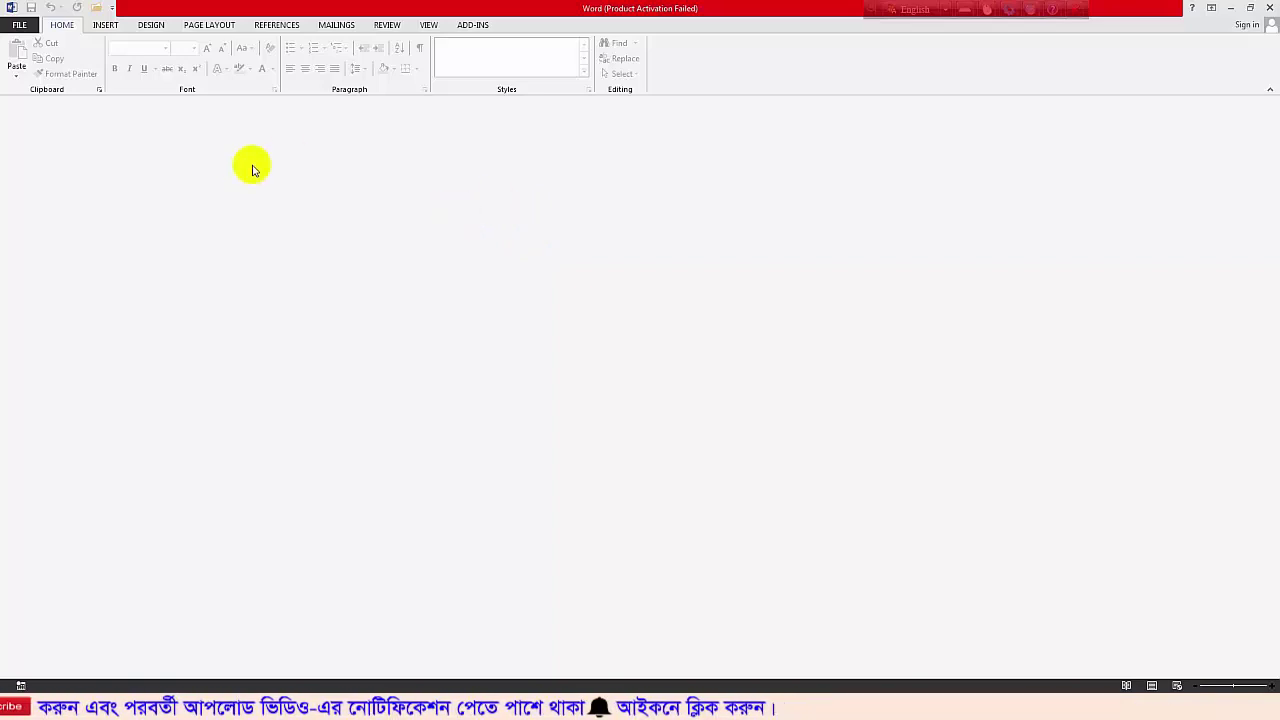
# Show the Recent Documents list under File > Open, with the newly saved Islam-folder .docx at the top
pyautogui.click(22, 25)
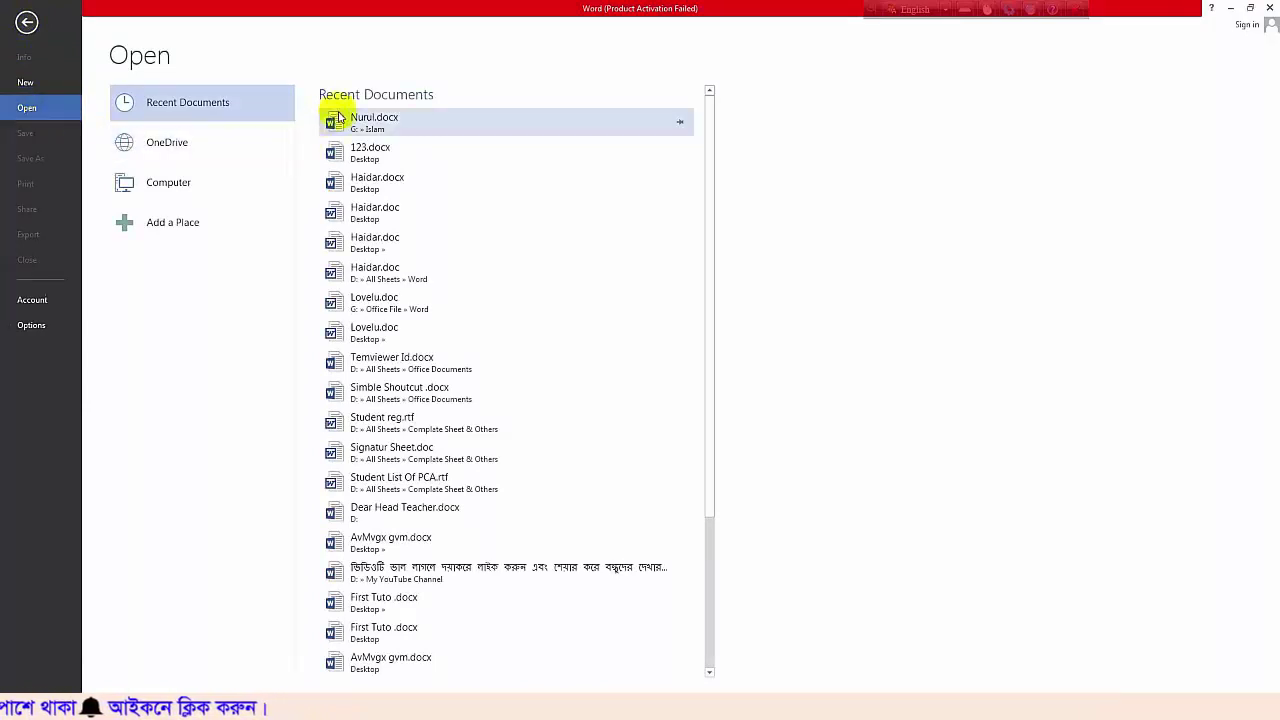
pyautogui.click(384, 141)
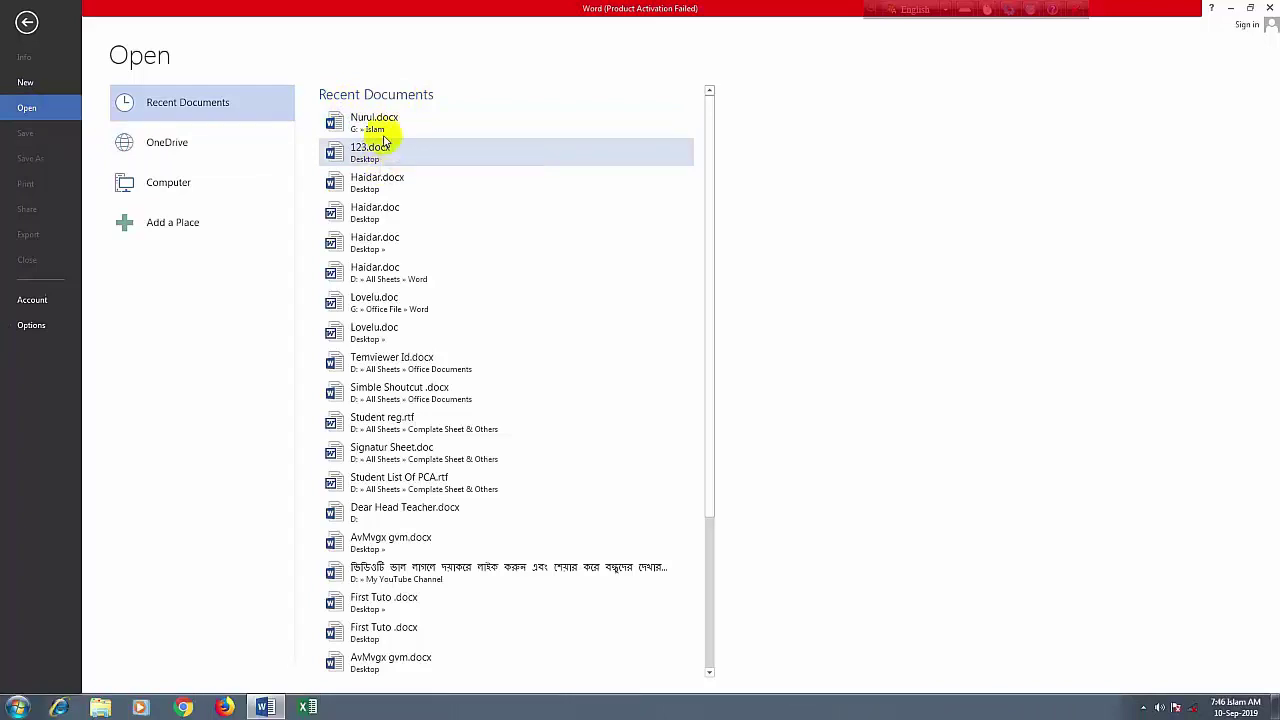
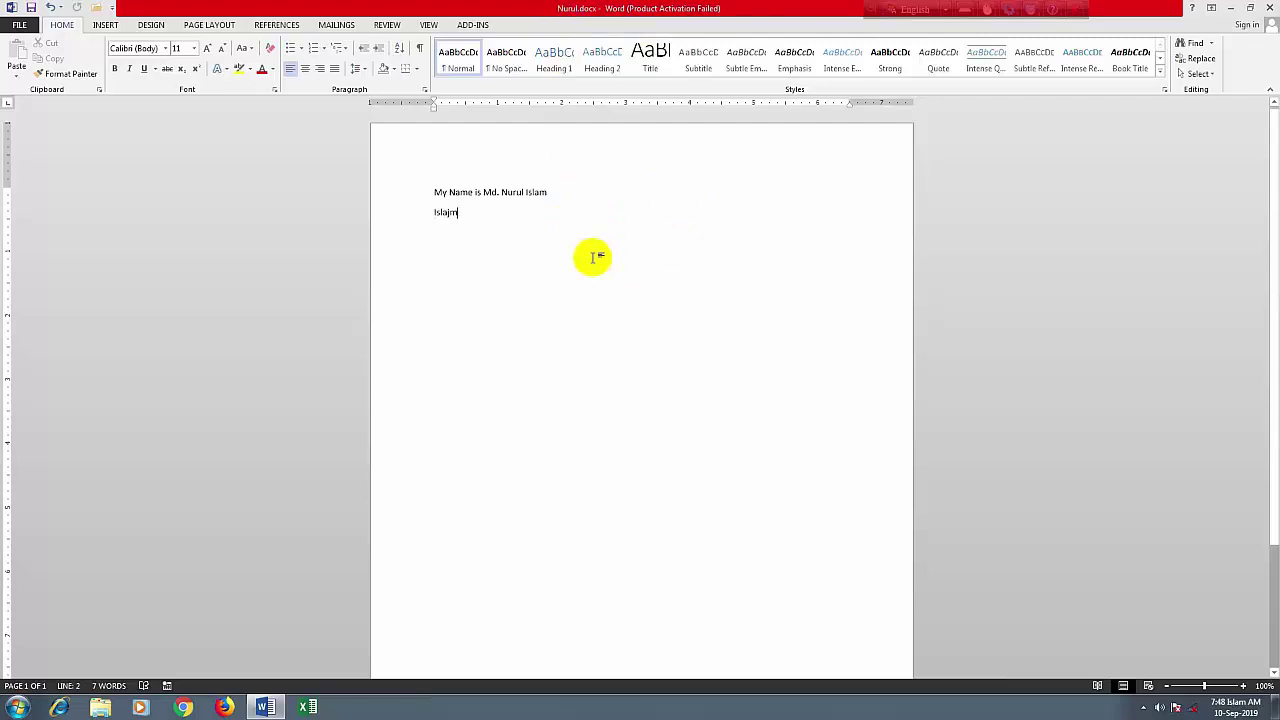
# Add the letters 'fkldjflkdjf', save the document, then close the Word window
pyautogui.write('fkldjflkdjf')
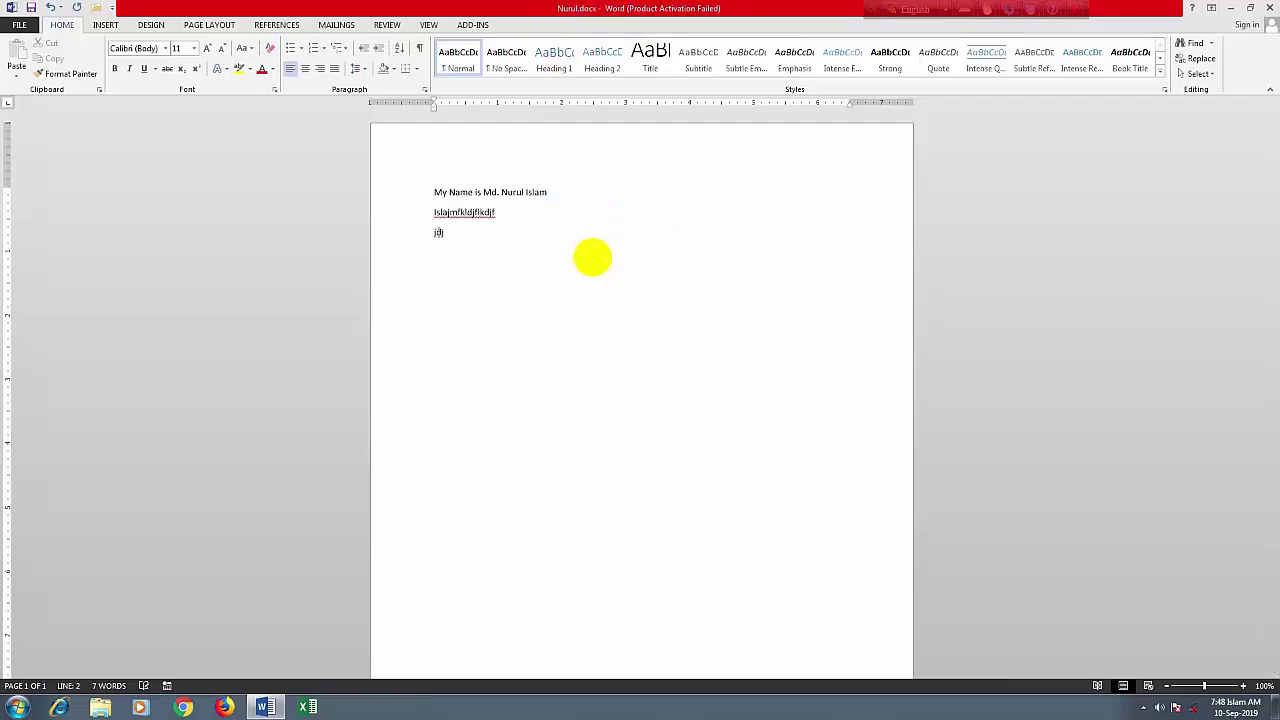
pyautogui.click(30, 8)
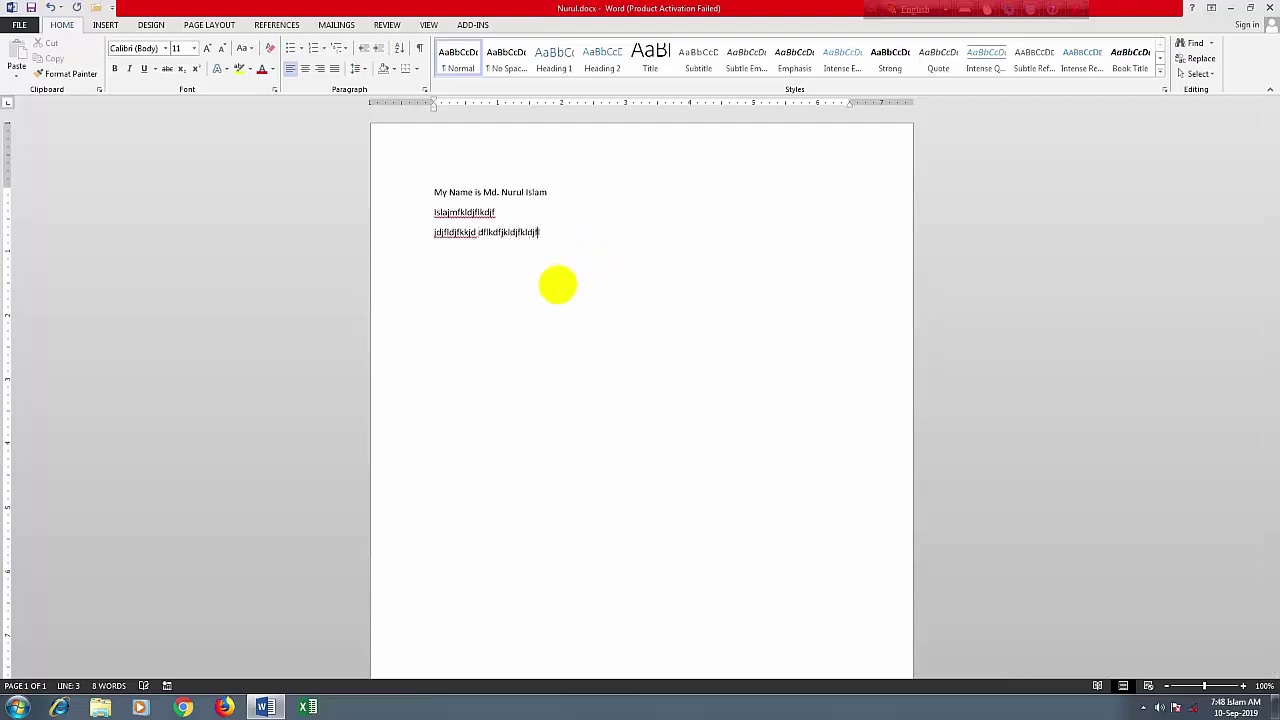
pyautogui.click(1268, 8)
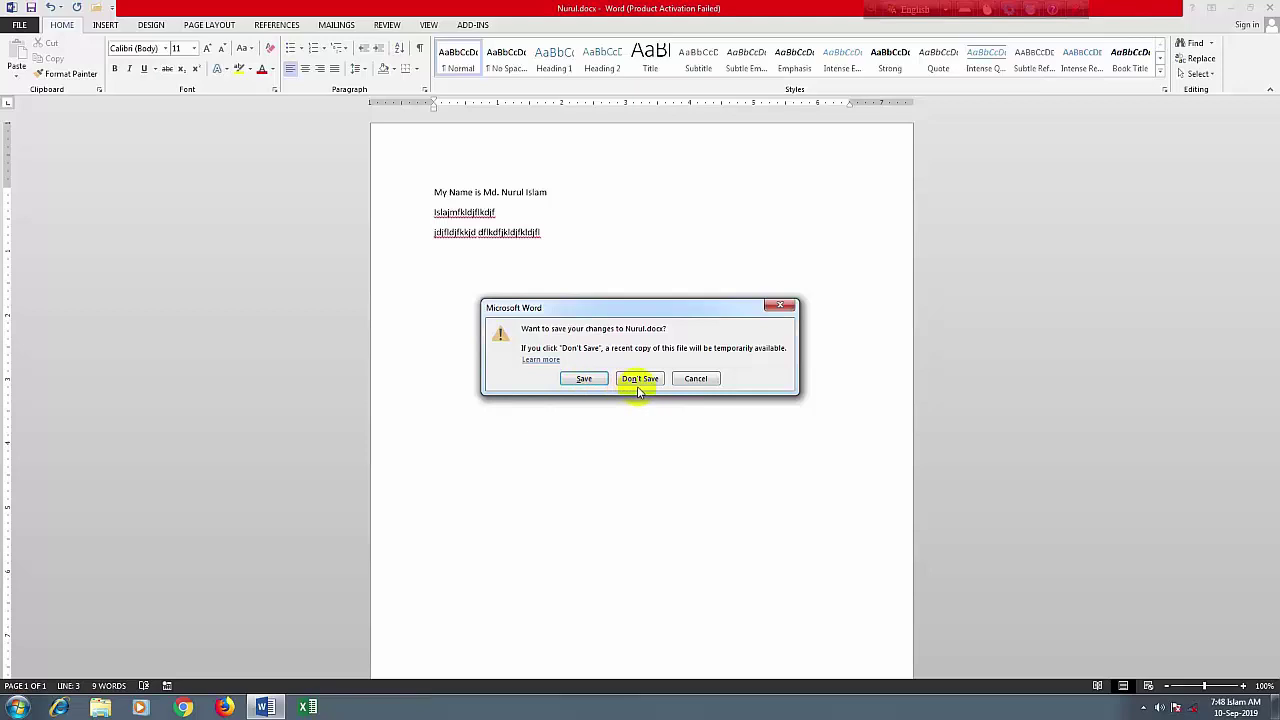
# Dismiss the save-changes prompt so Nurul.docx stays open with its three lines
pyautogui.click(780, 304)
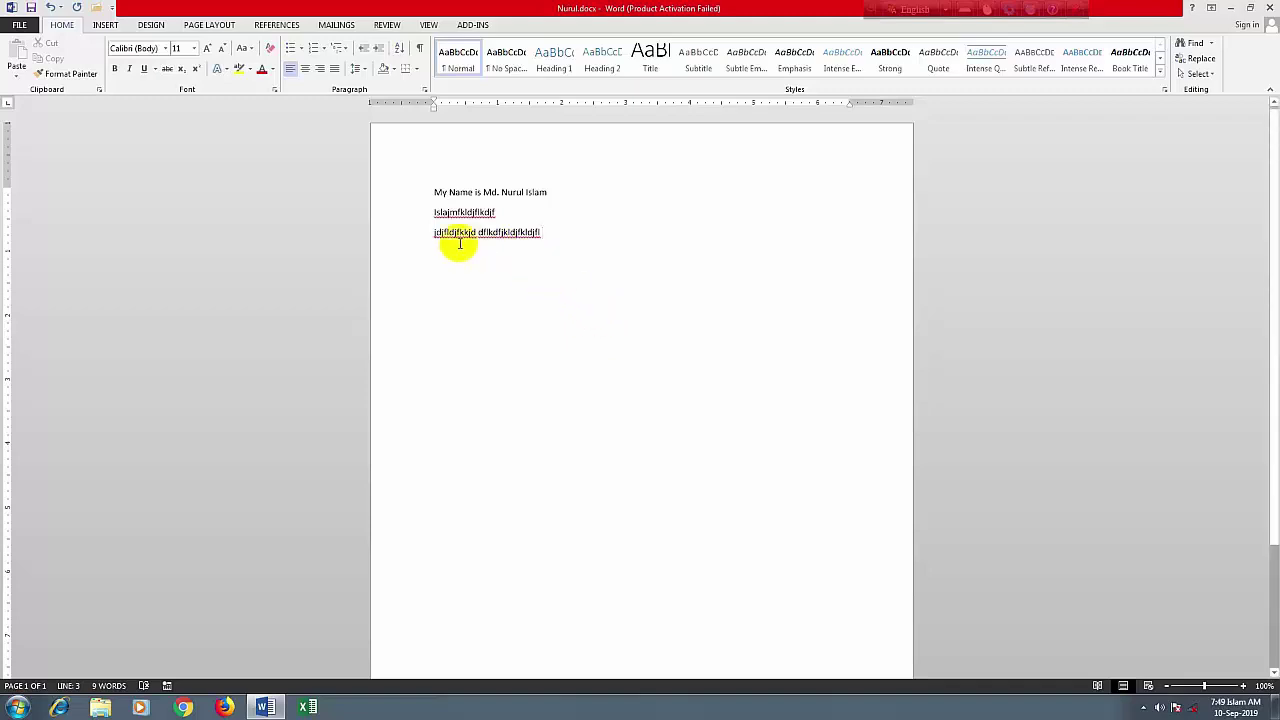
# Create a new blank Document2, type 'hh' on it, and close its window
pyautogui.click(18, 26)
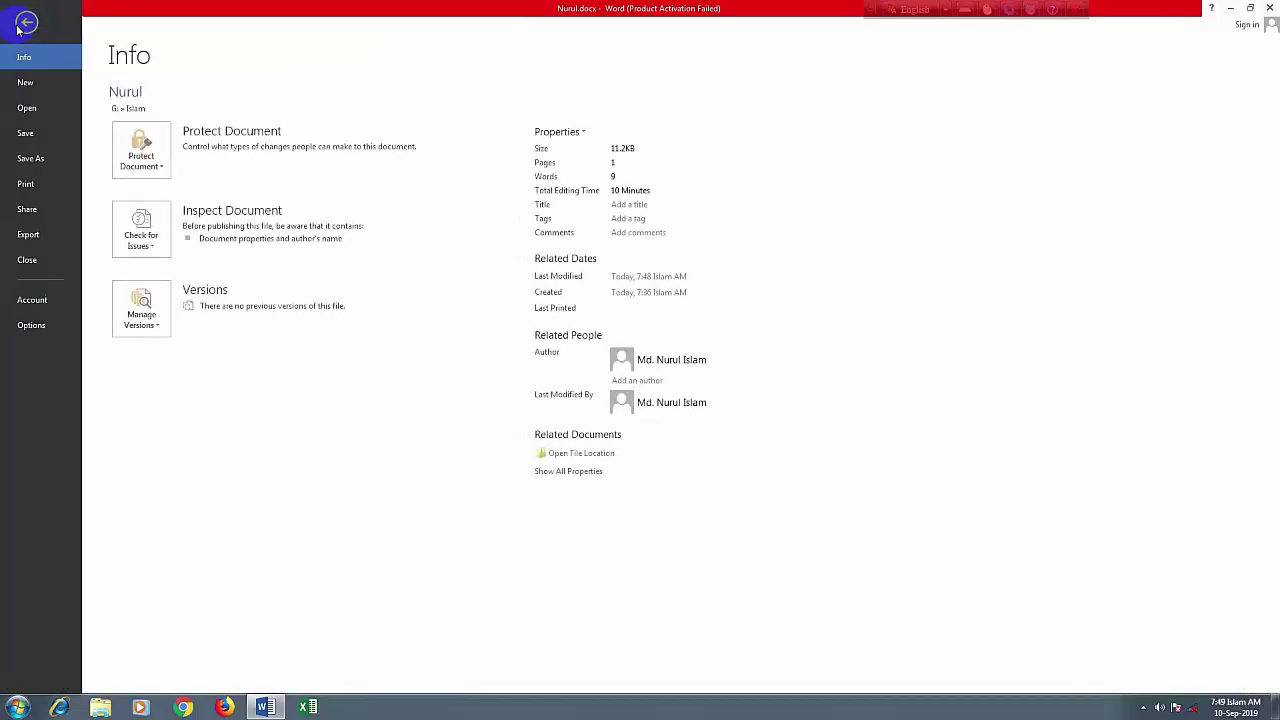
pyautogui.click(25, 84)
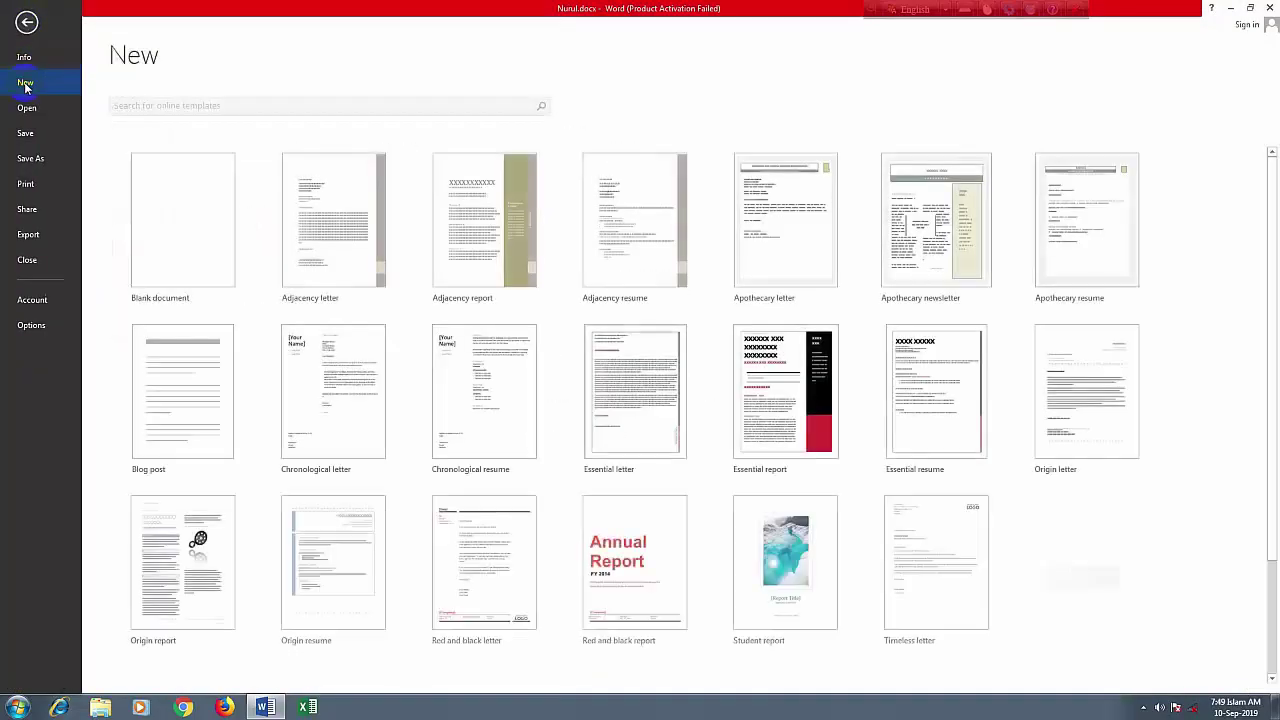
pyautogui.click(194, 249)
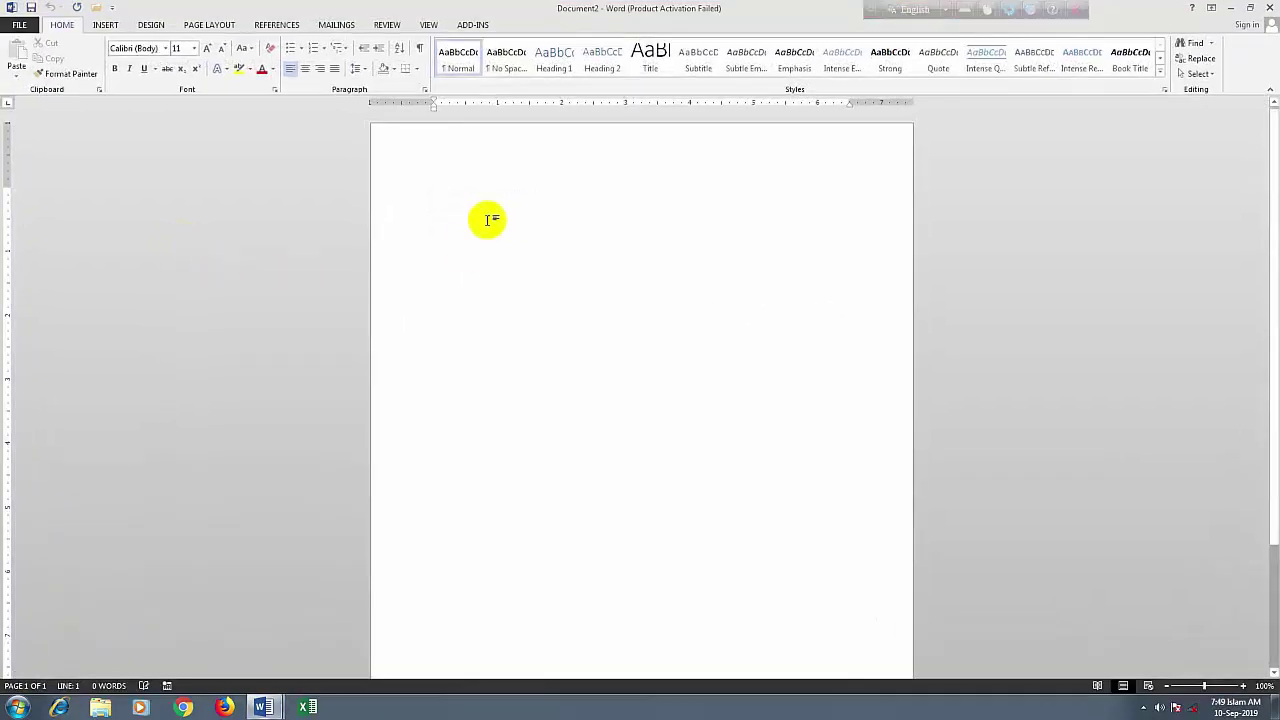
pyautogui.hotkey('ctrl', 'n')
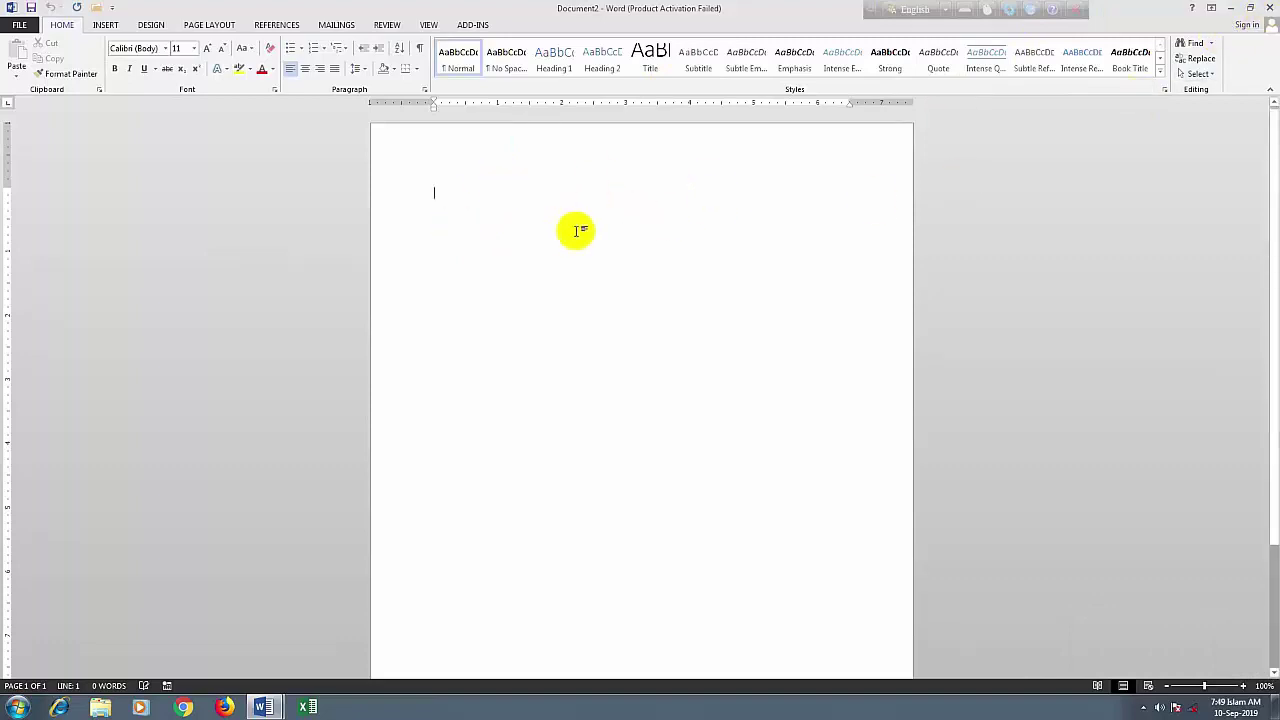
pyautogui.write('hh')
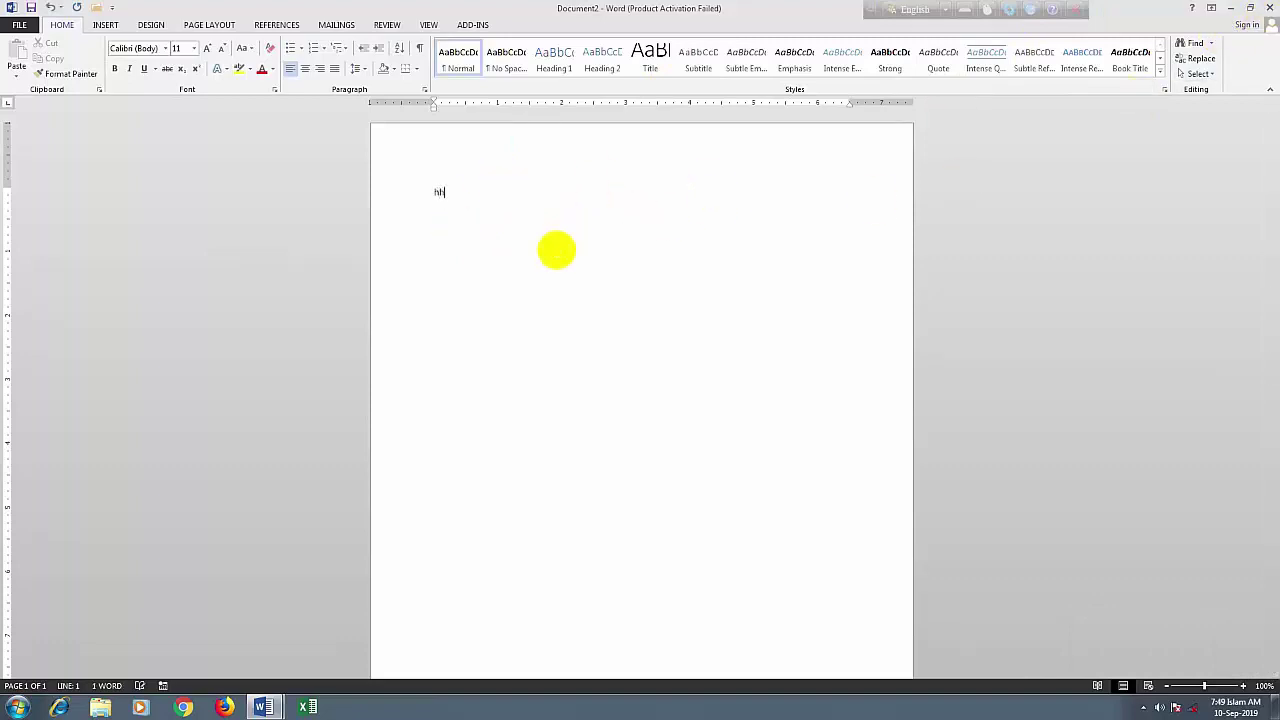
pyautogui.click(1268, 8)
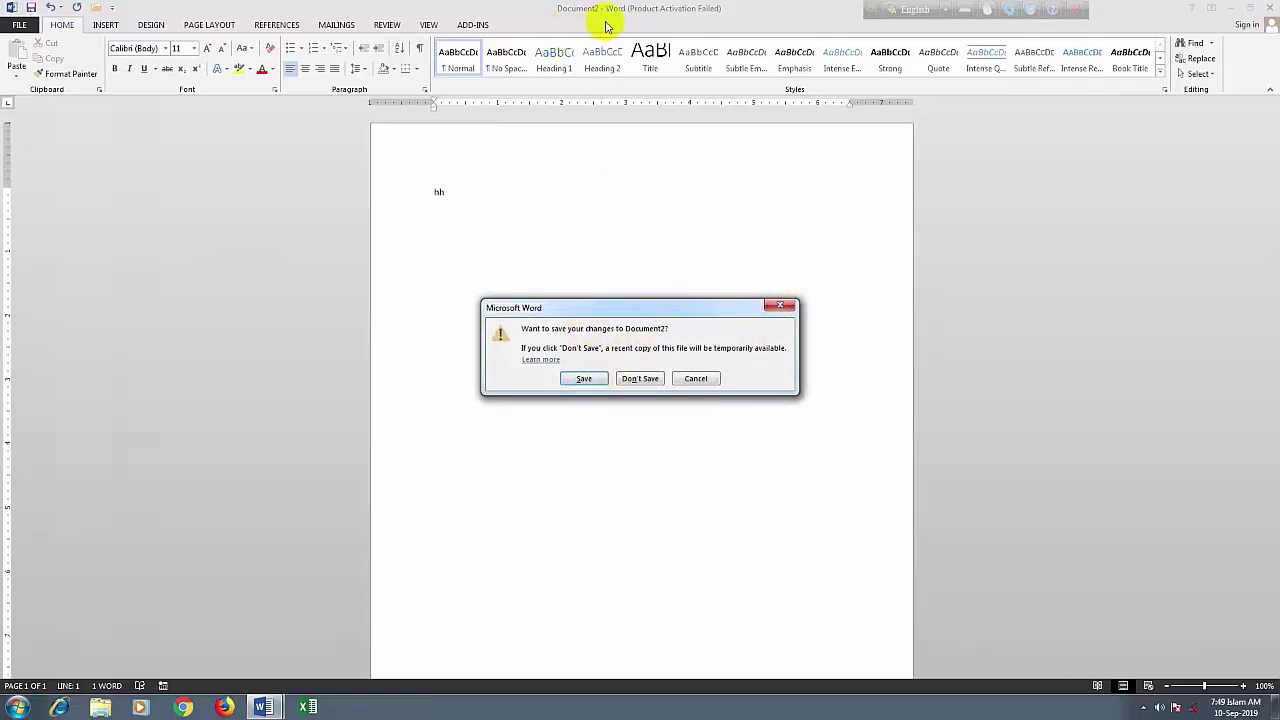
# Abandon the Save As dialog for Document2 and switch back to Document2 from the taskbar
pyautogui.click(583, 378)
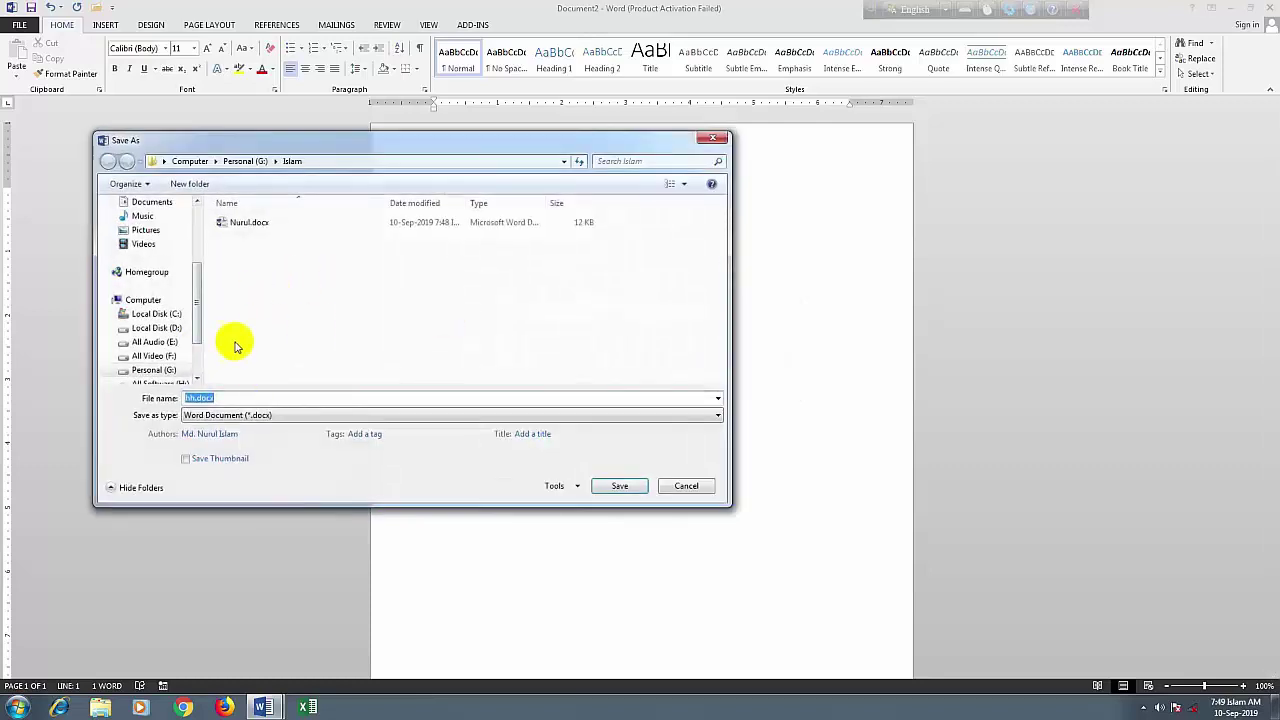
pyautogui.click(716, 144)
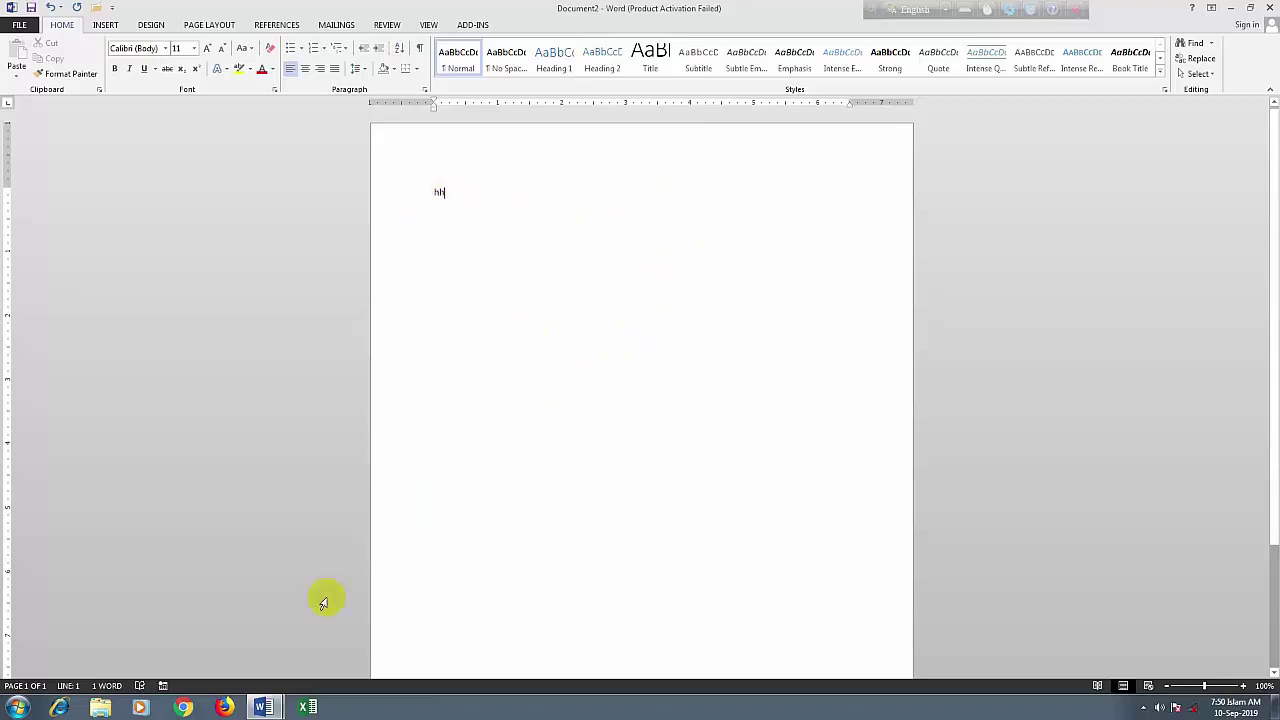
pyautogui.click(266, 708)
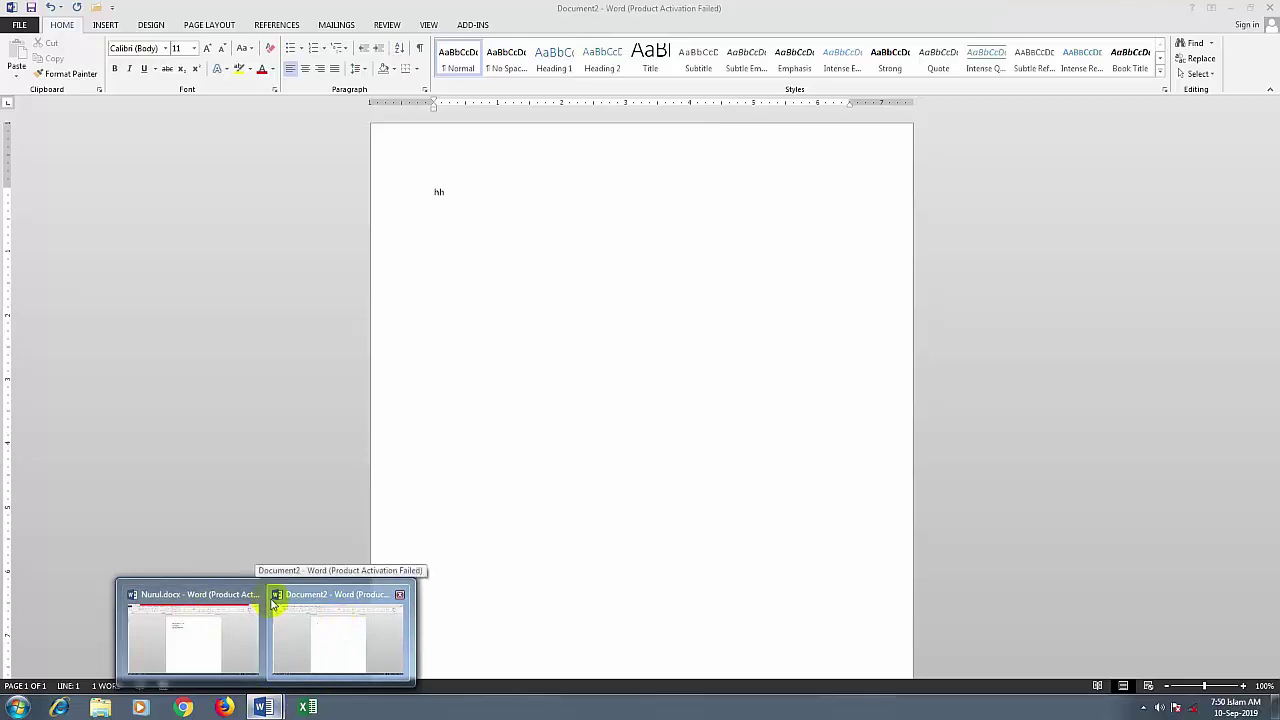
pyautogui.moveTo(230, 603)
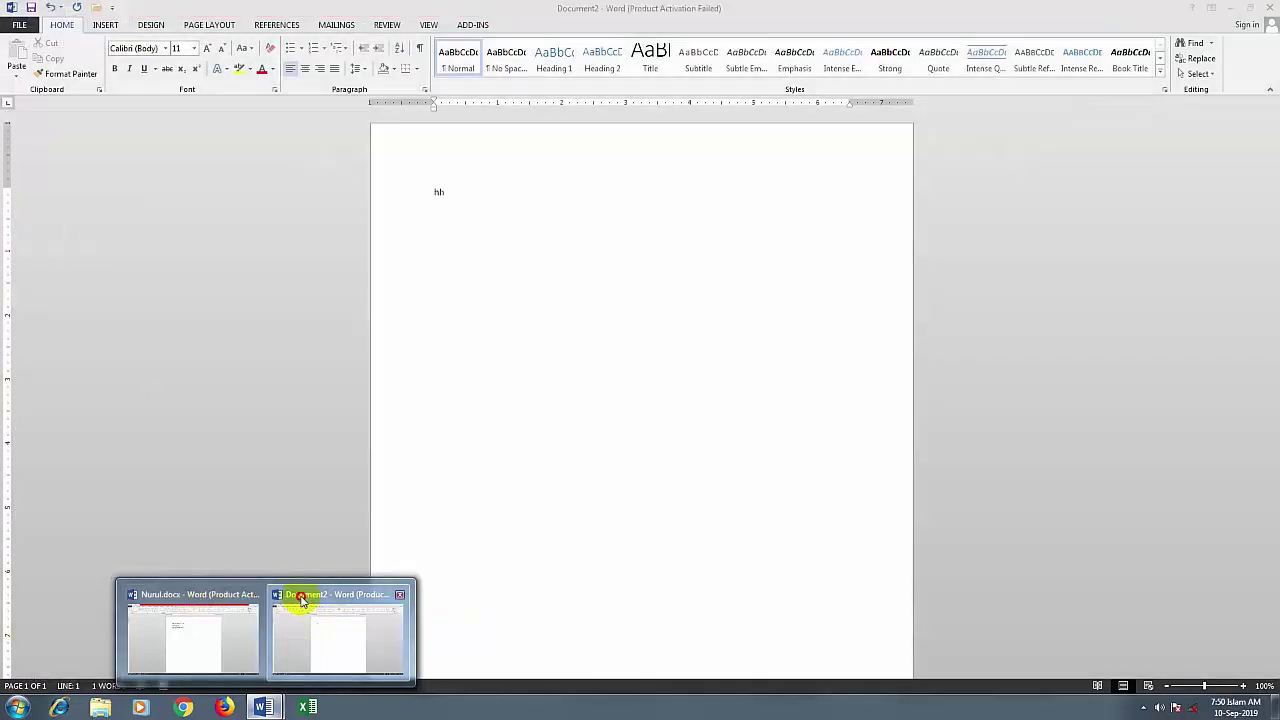
pyautogui.click(302, 598)
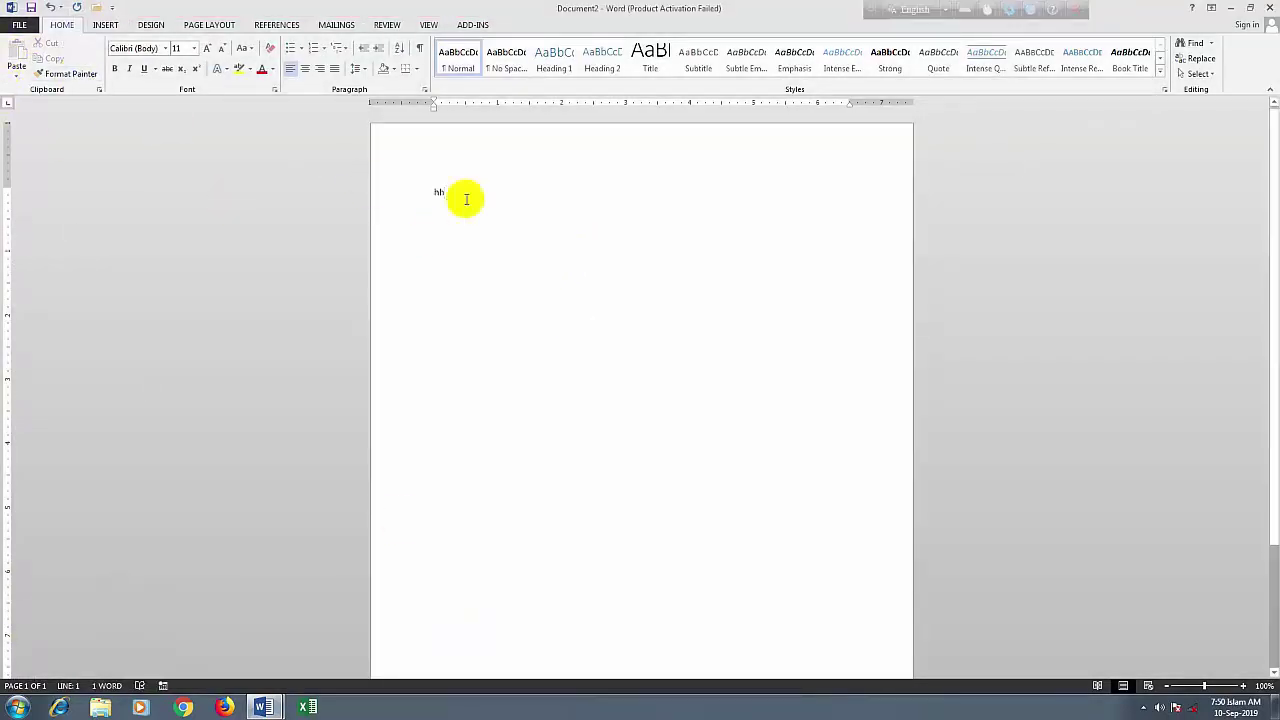
# Close Document2 from the FILE menu without saving it
pyautogui.click(22, 25)
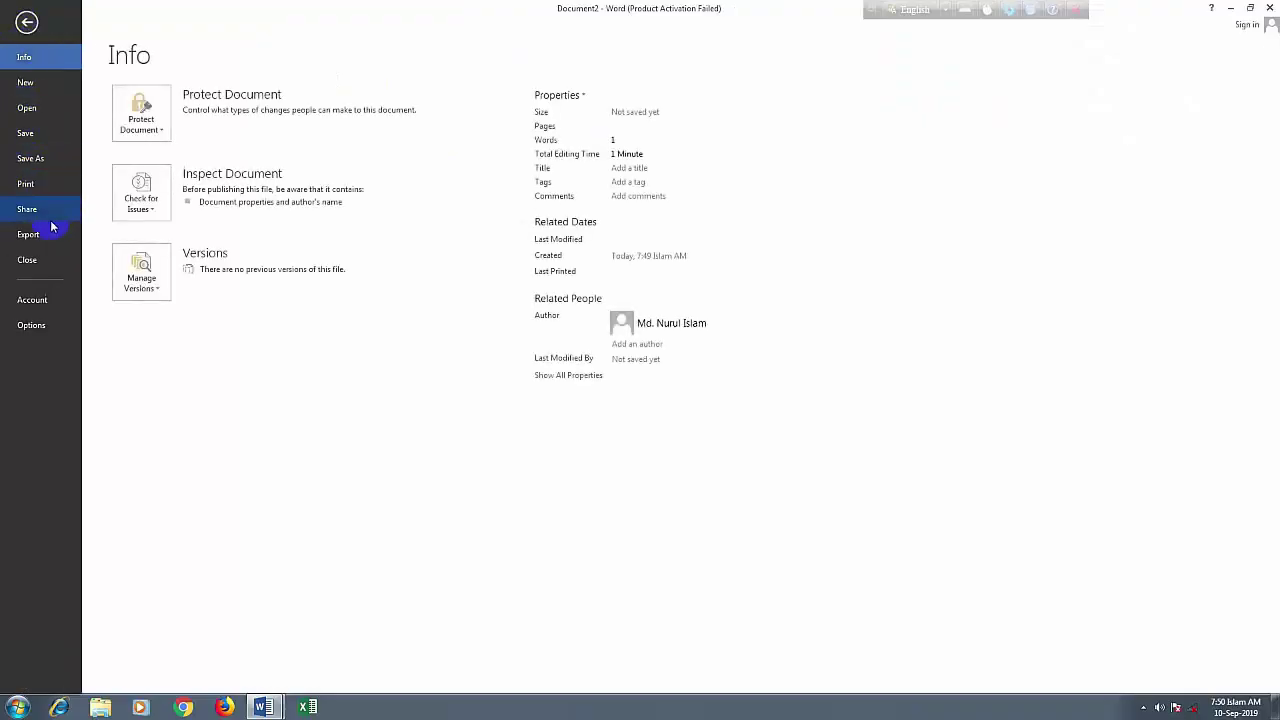
pyautogui.click(40, 264)
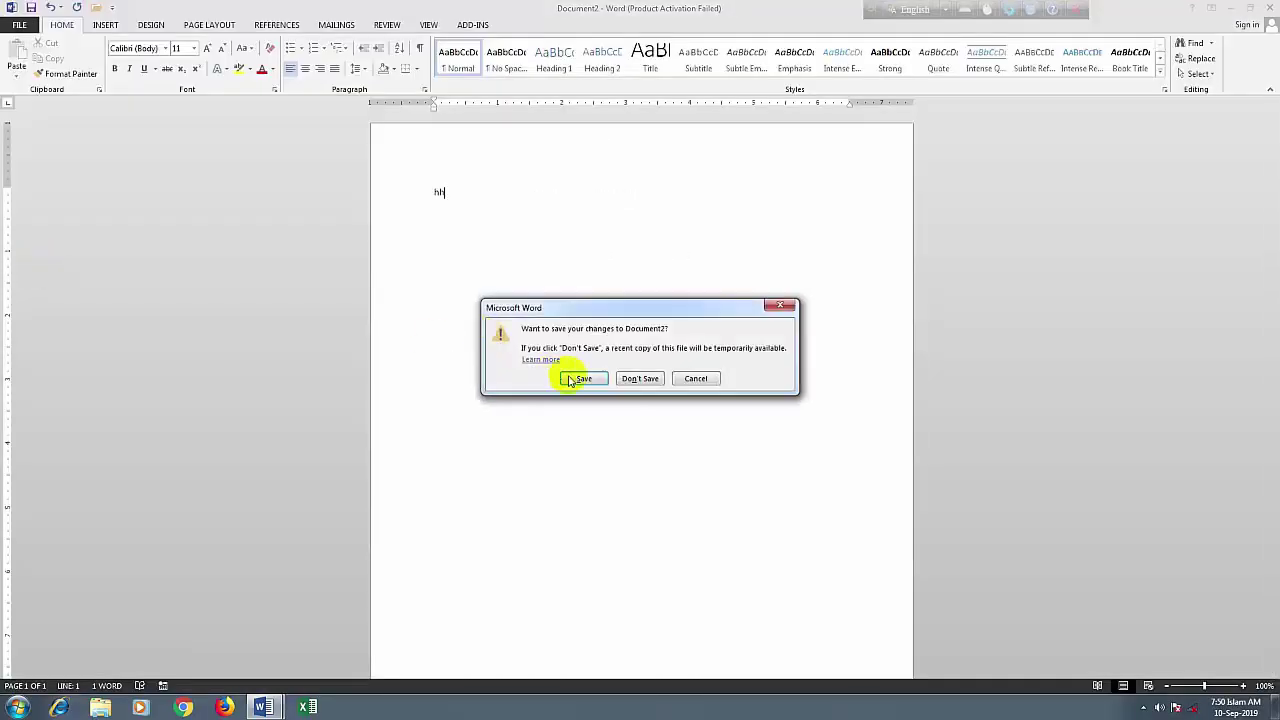
pyautogui.click(643, 382)
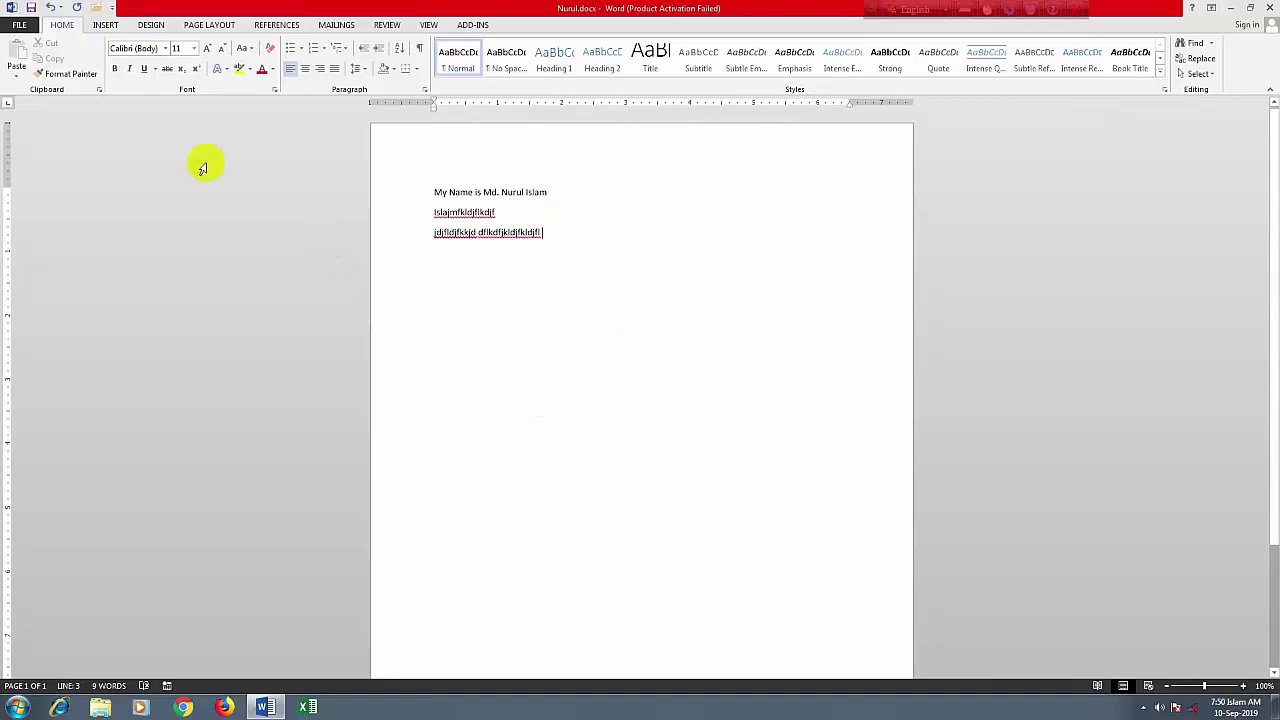
# Step in and out of the FILE Info page, then use Ctrl+O to show the recent documents list
pyautogui.click(16, 24)
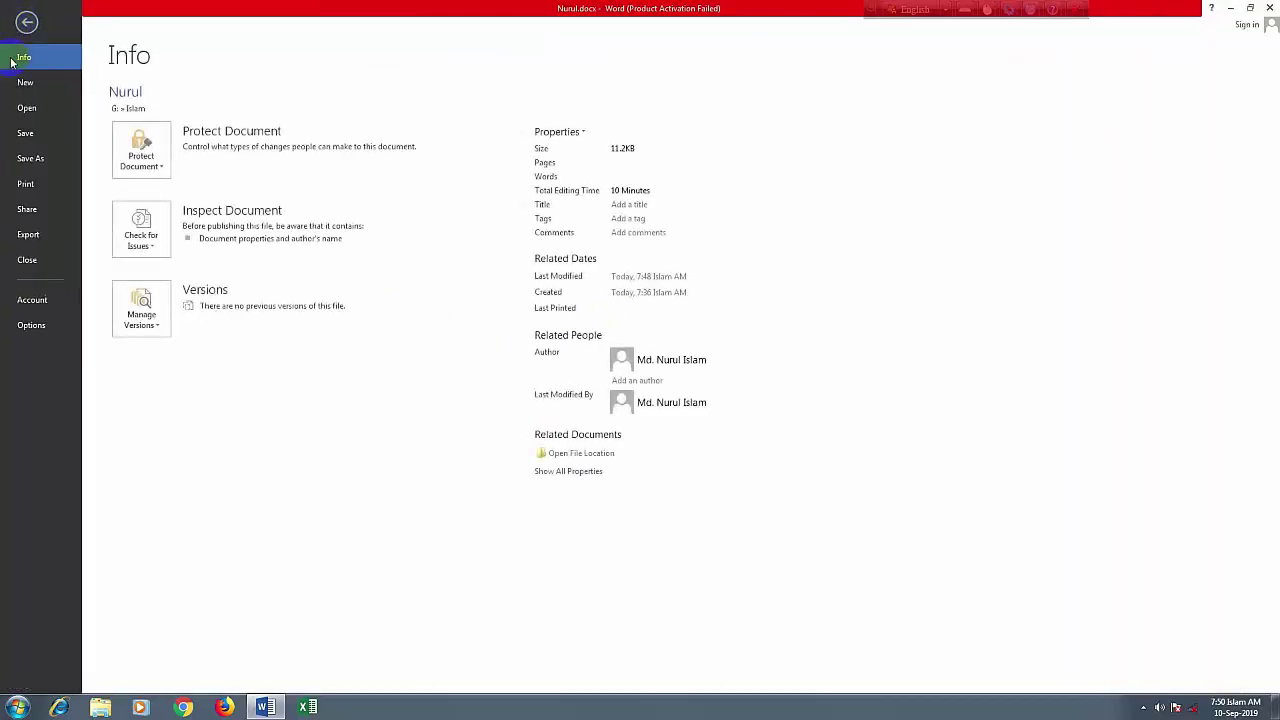
pyautogui.click(27, 22)
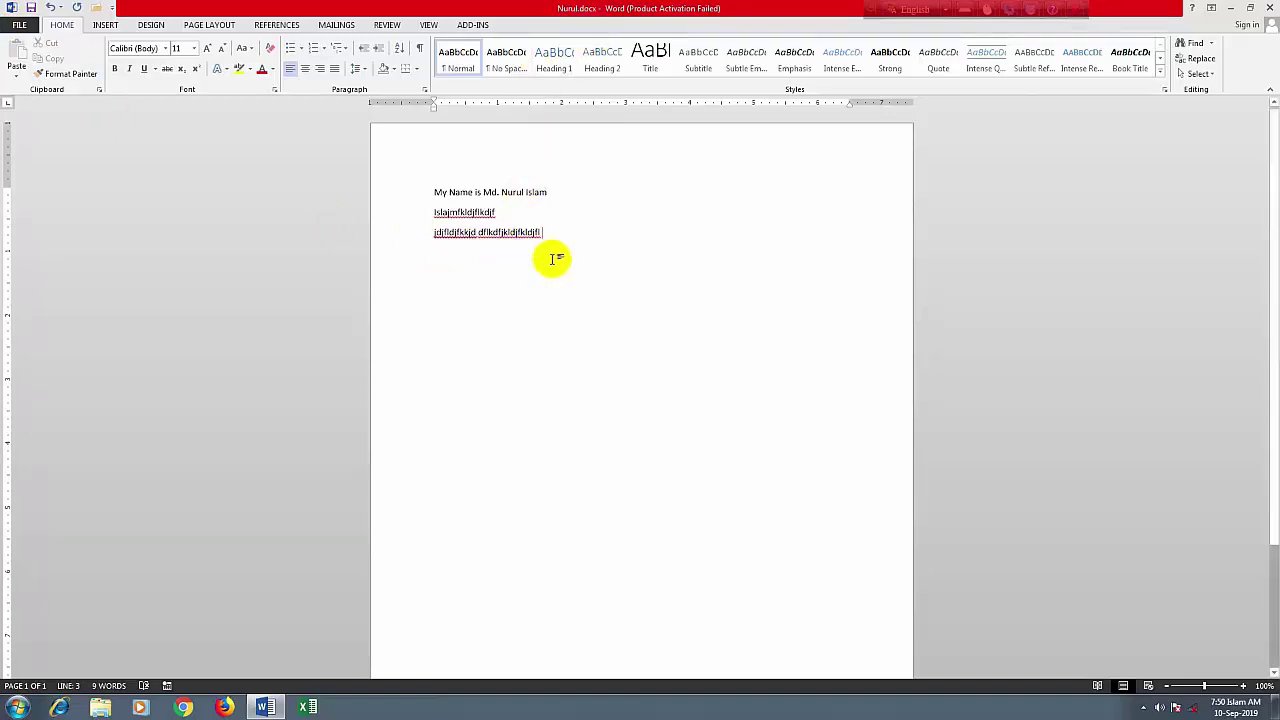
pyautogui.click(19, 24)
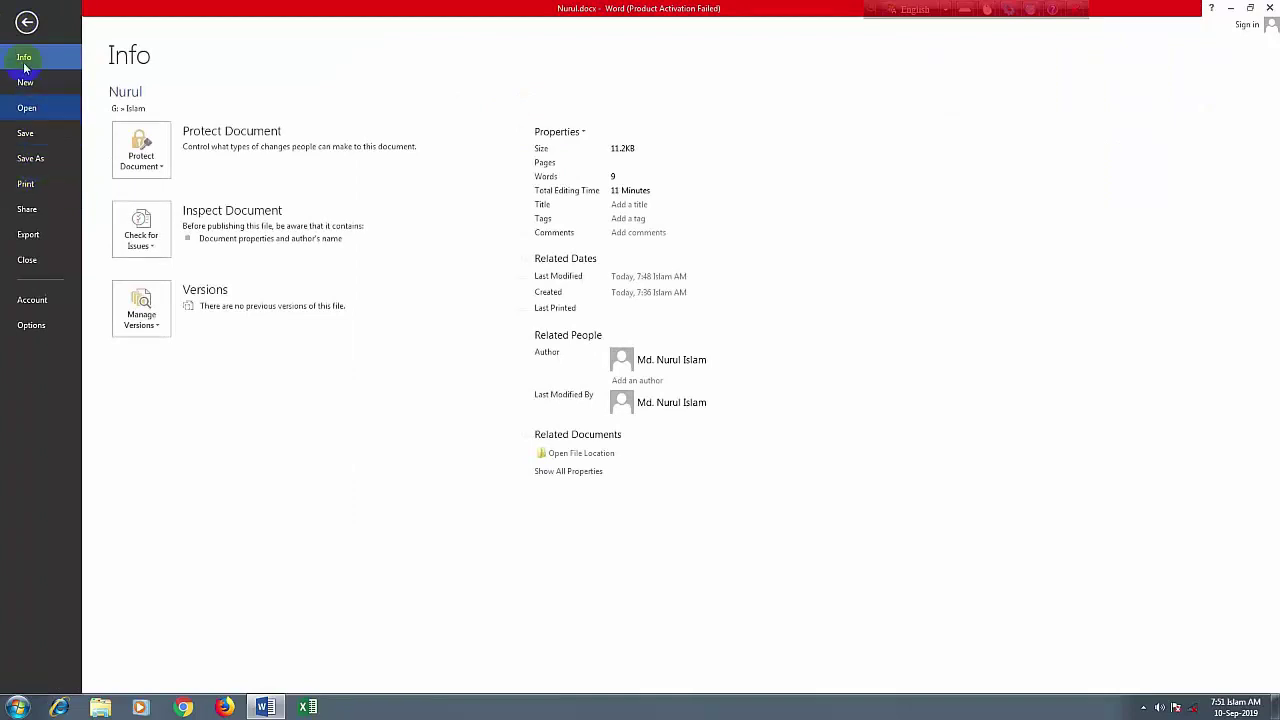
pyautogui.click(26, 24)
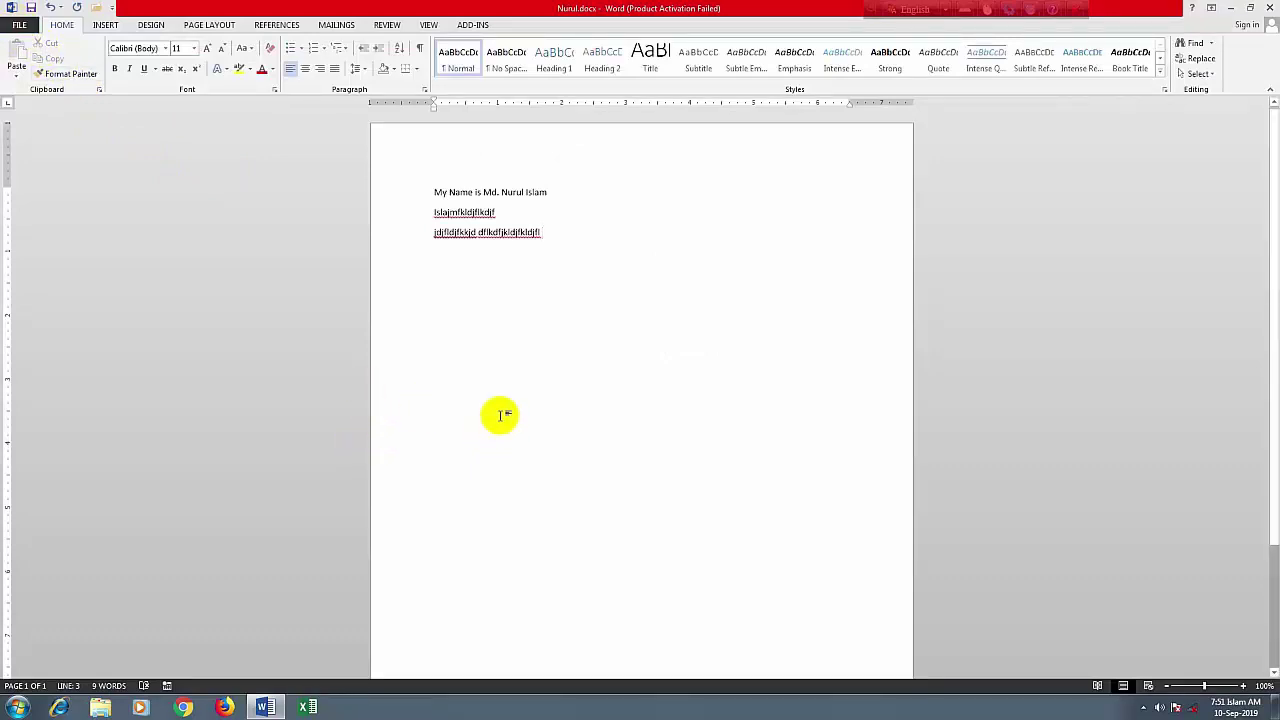
pyautogui.hotkey('ctrl', 'p')
pyautogui.hotkey('ctrl', 'o')
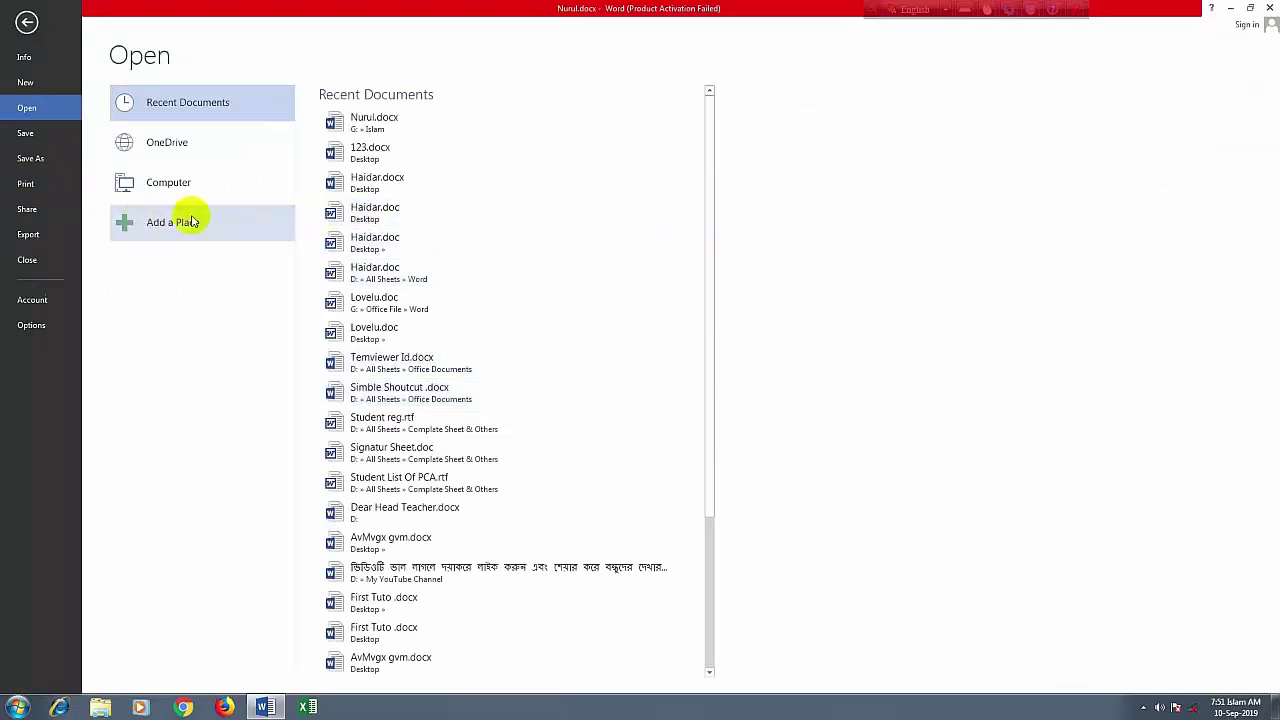
# Open Haidar.docx from the Desktop folder through Computer in the Open dialog
pyautogui.click(170, 183)
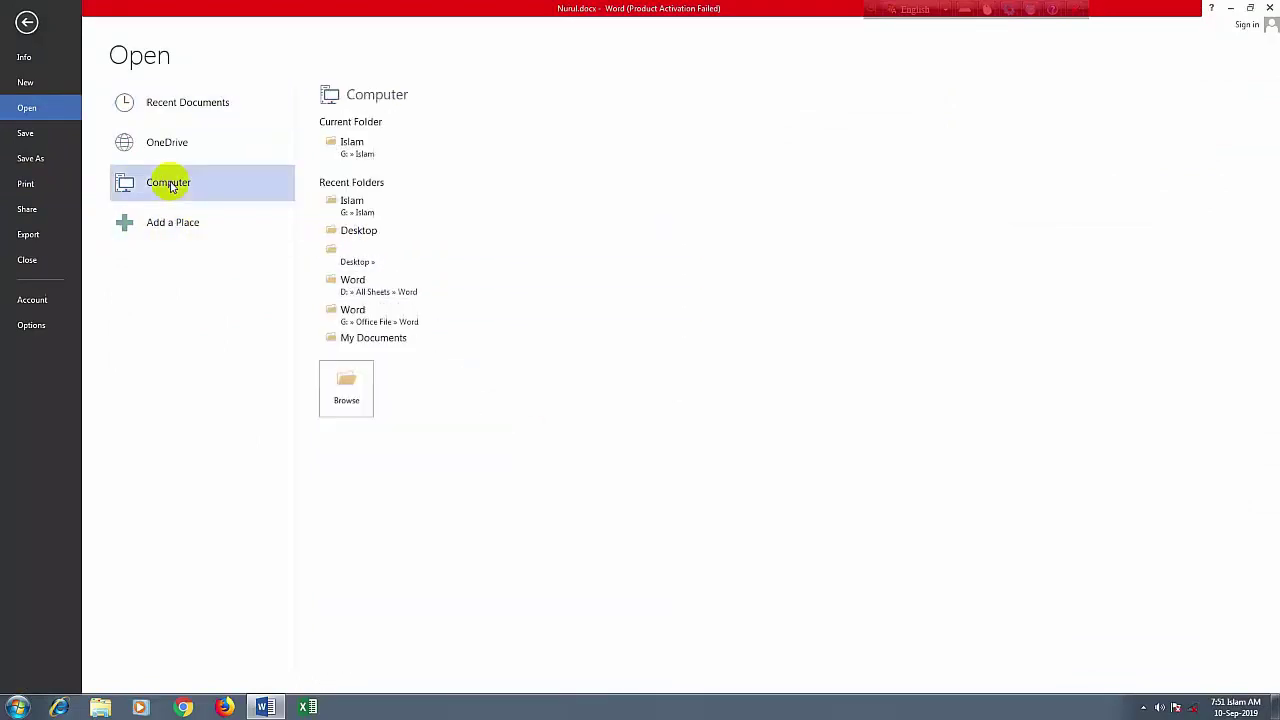
pyautogui.click(356, 236)
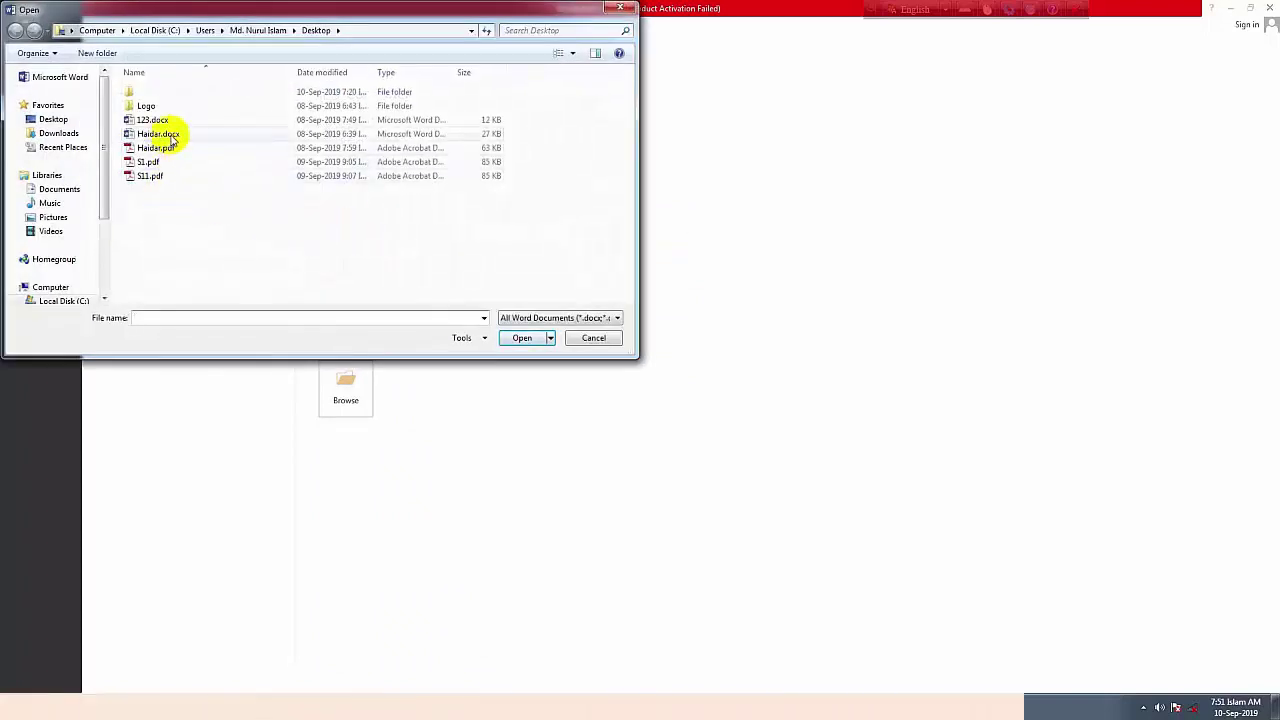
pyautogui.click(168, 135)
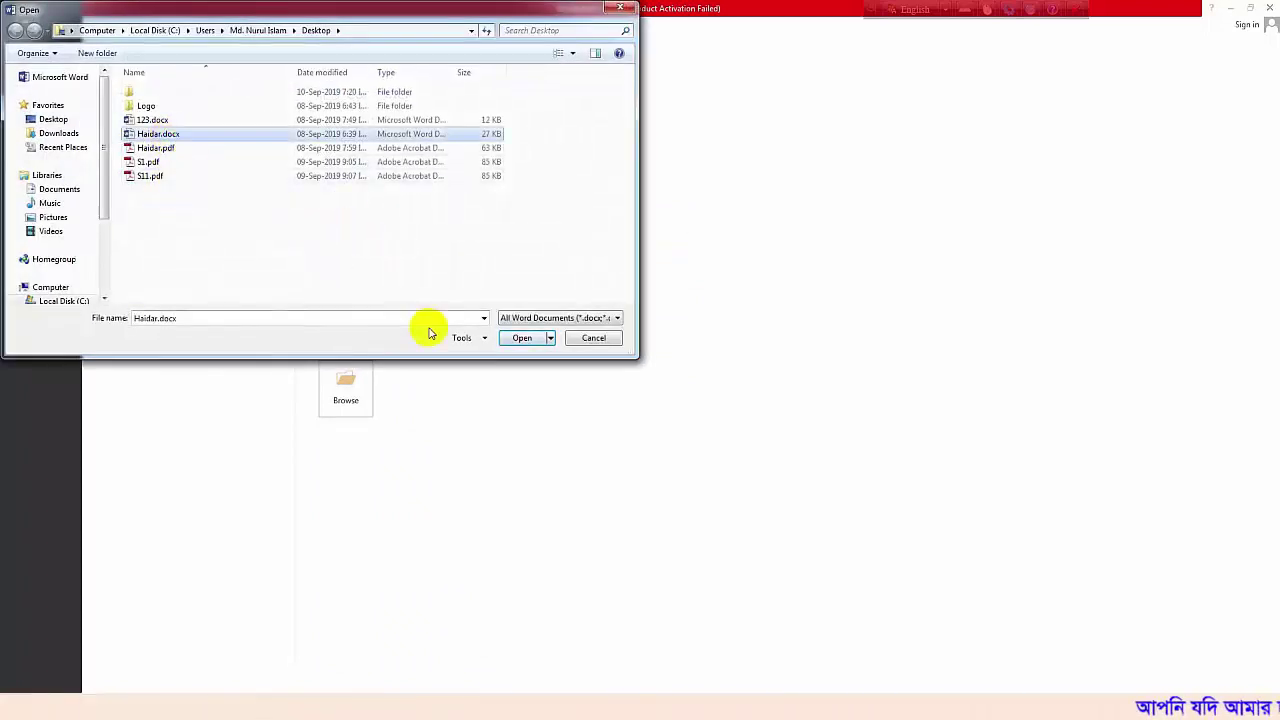
pyautogui.click(522, 338)
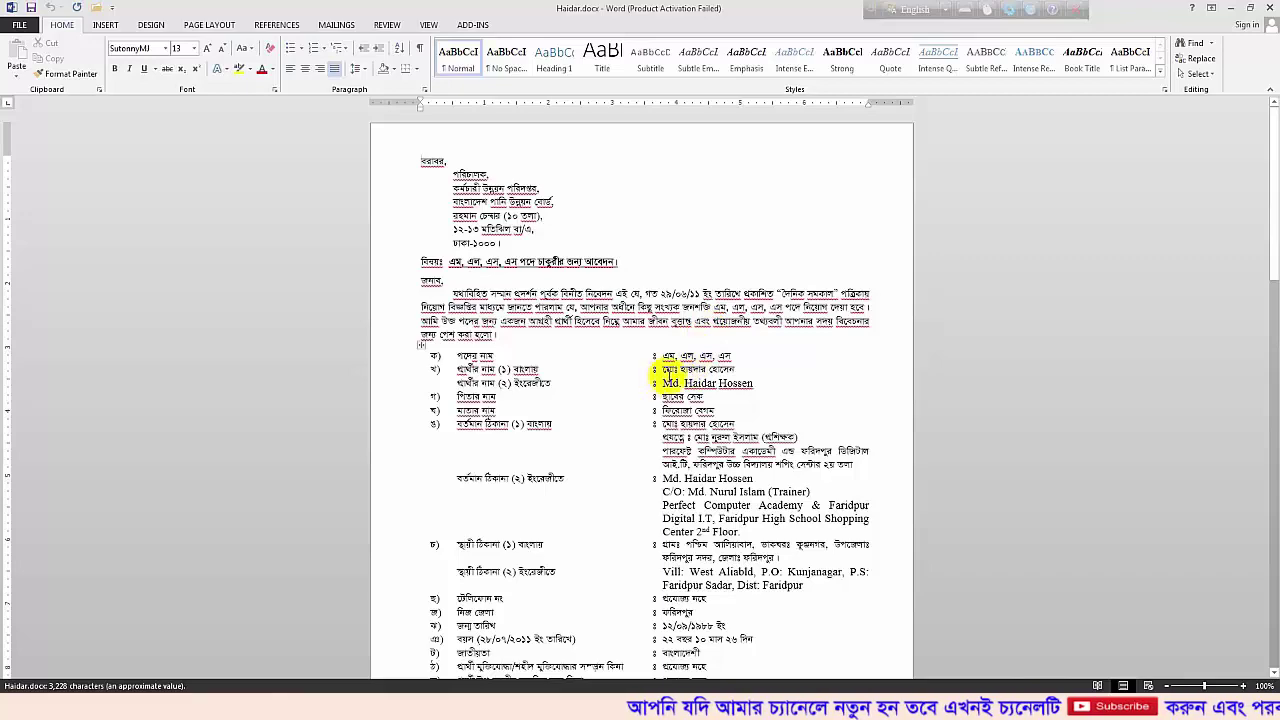
# Look over the letter, select the applicant's name in row খ), and zoom to 180%
pyautogui.scroll(-3, 540, 338)
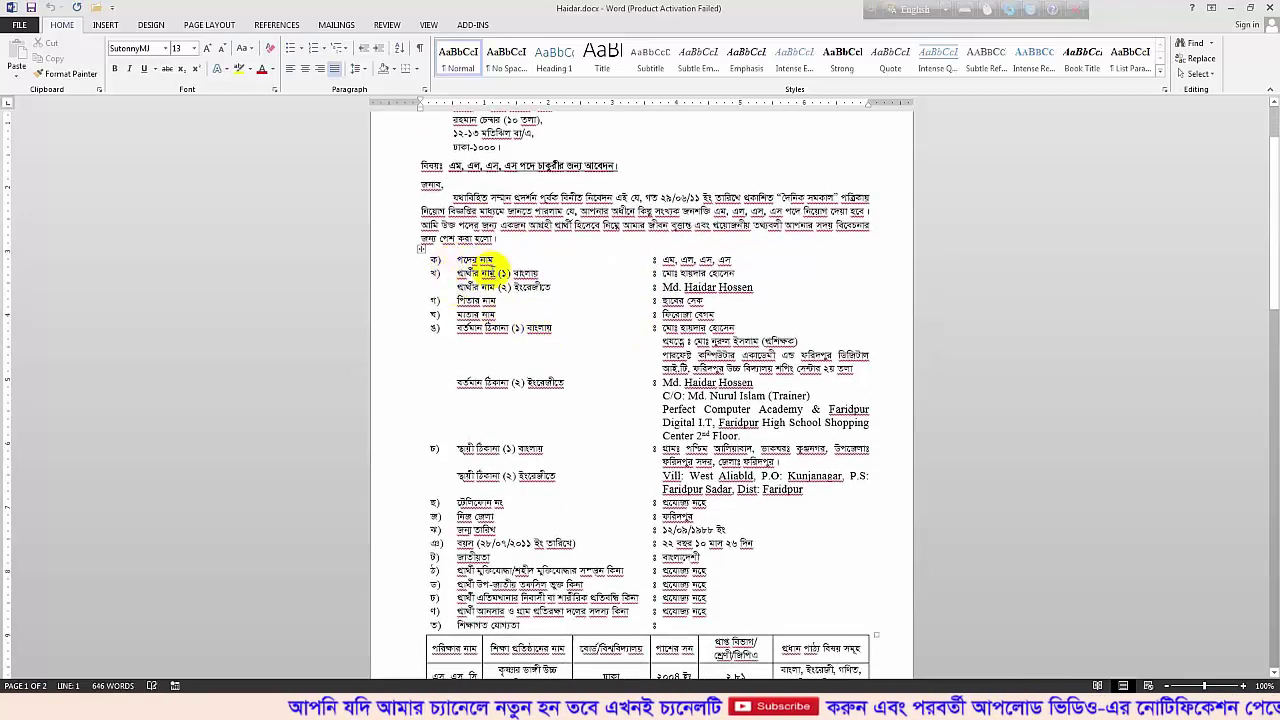
pyautogui.scroll(2, 525, 190)
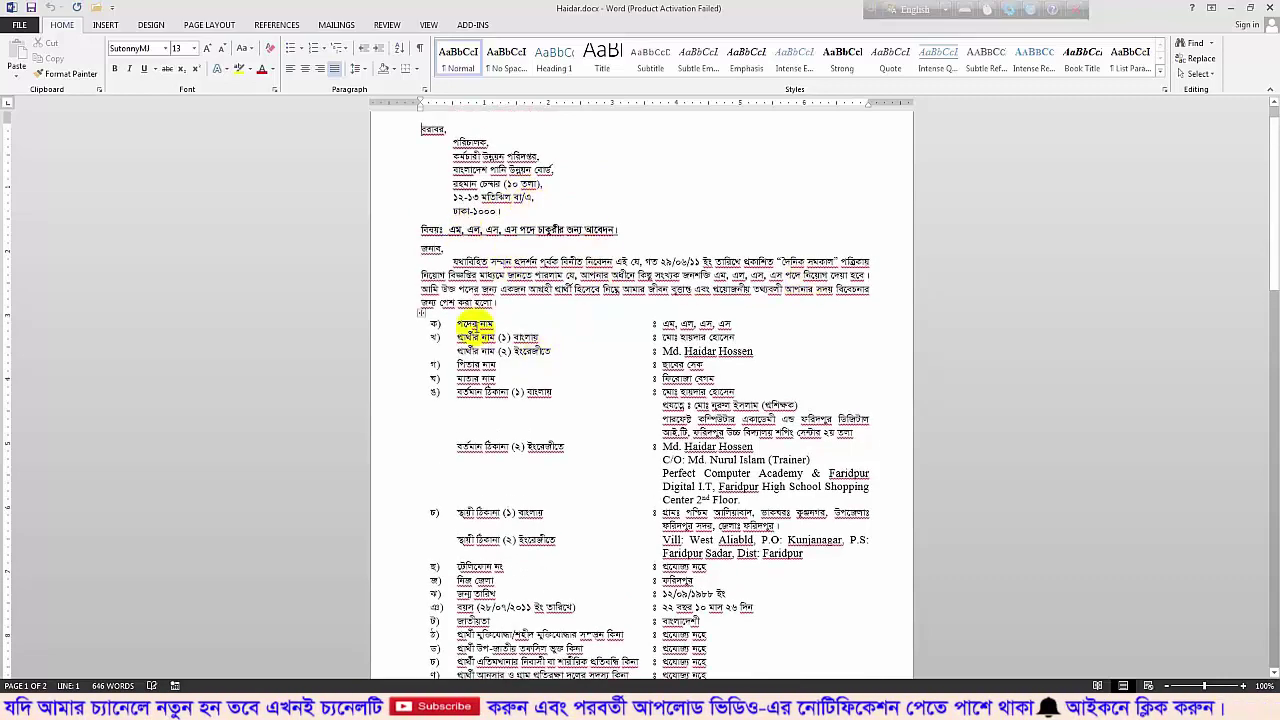
pyautogui.scroll(-1, 539, 424)
pyautogui.scroll(-1, 539, 424)
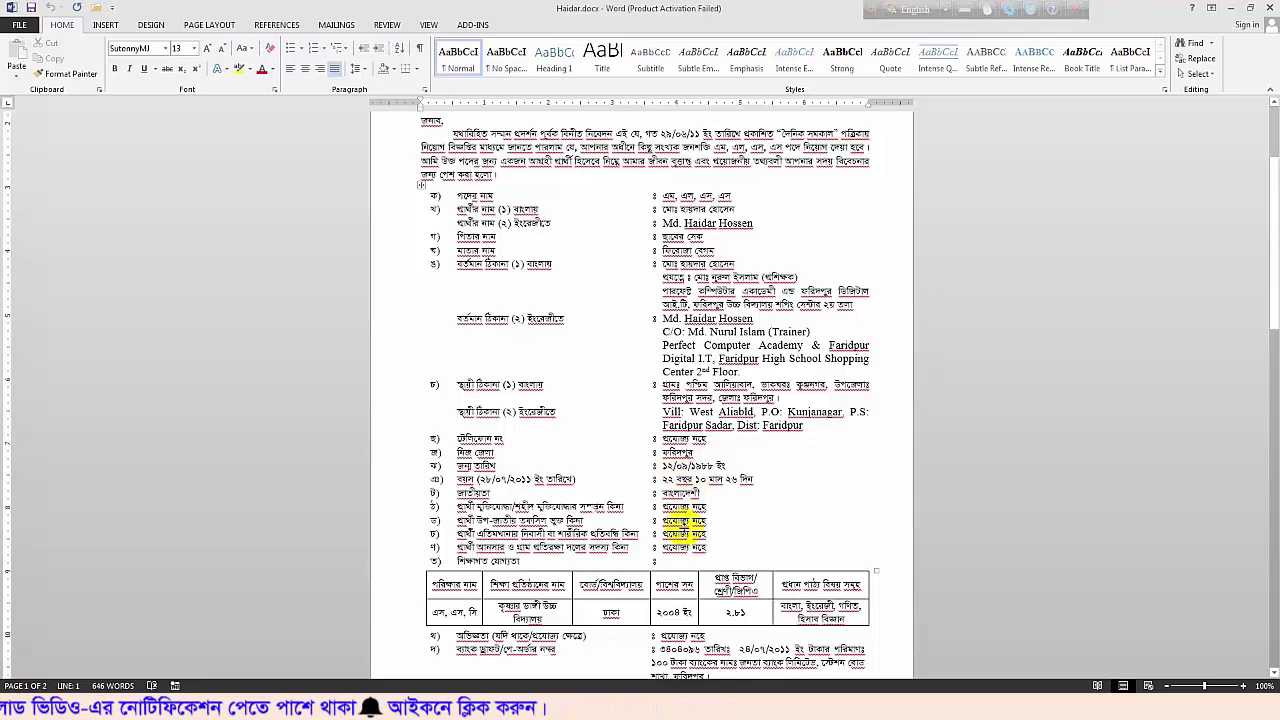
pyautogui.scroll(2, 679, 376)
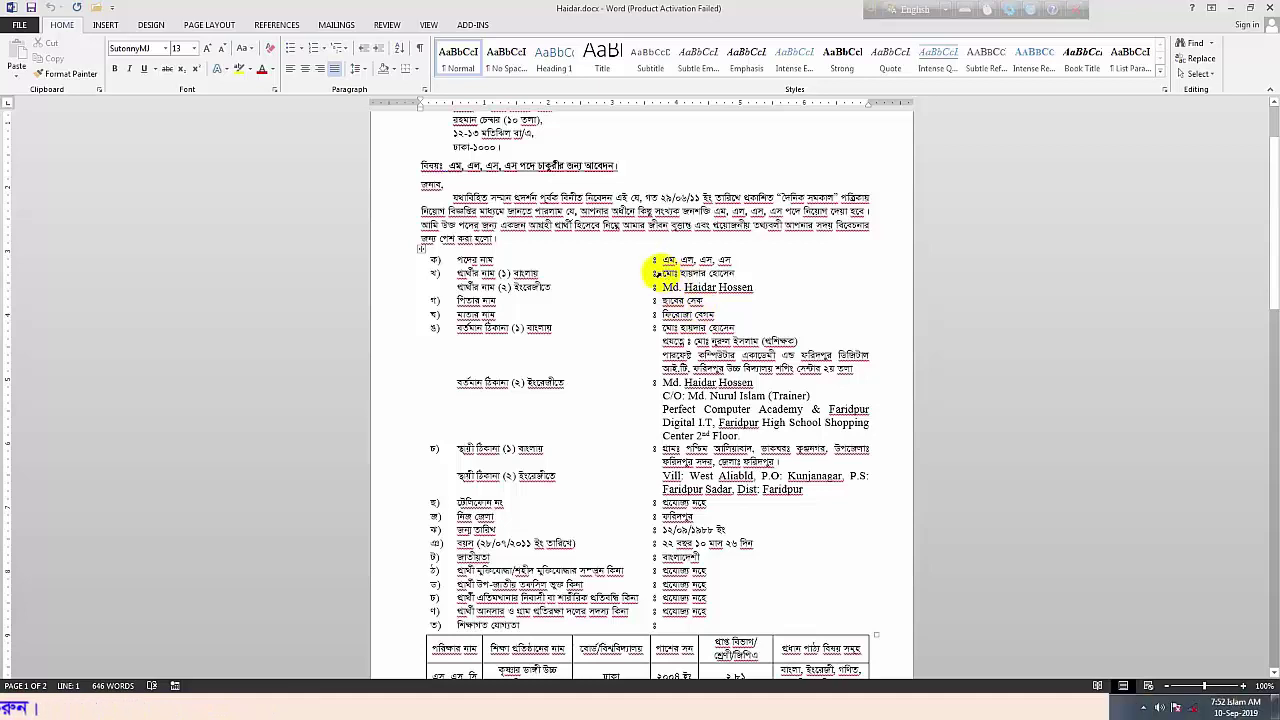
pyautogui.moveTo(668, 272); pyautogui.dragTo(758, 274)
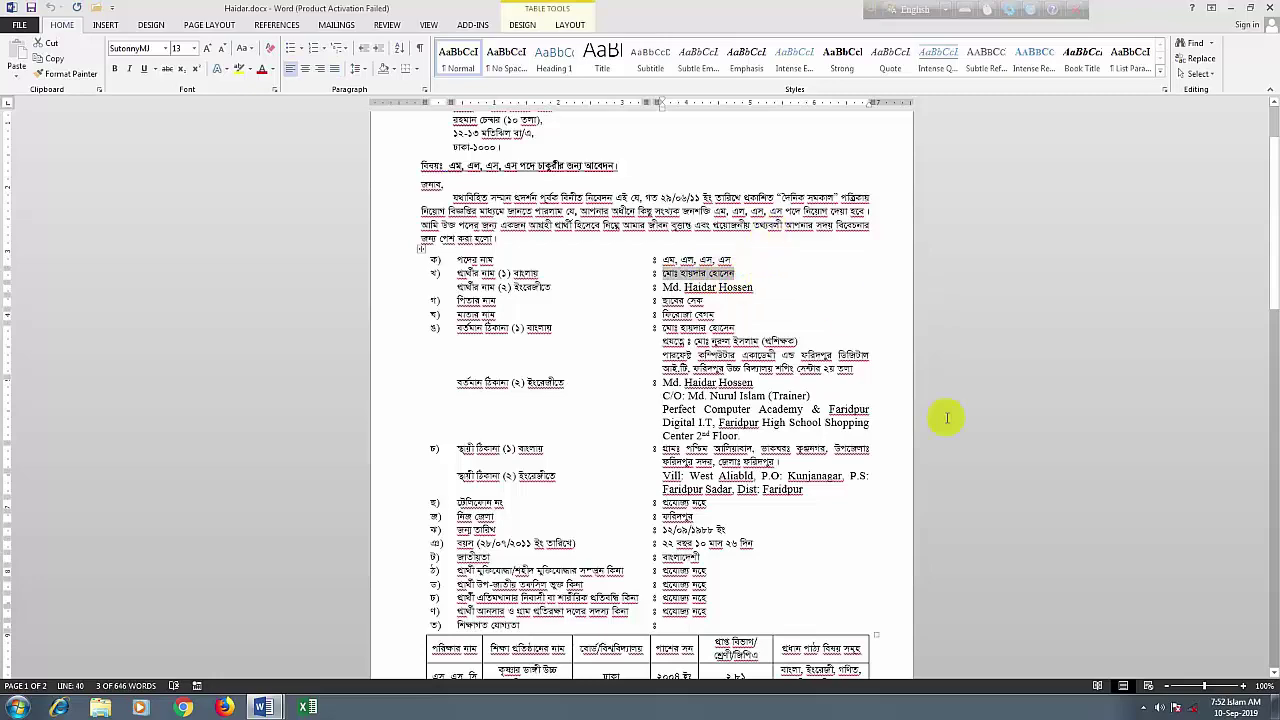
pyautogui.moveTo(1204, 687); pyautogui.dragTo(1211, 687)
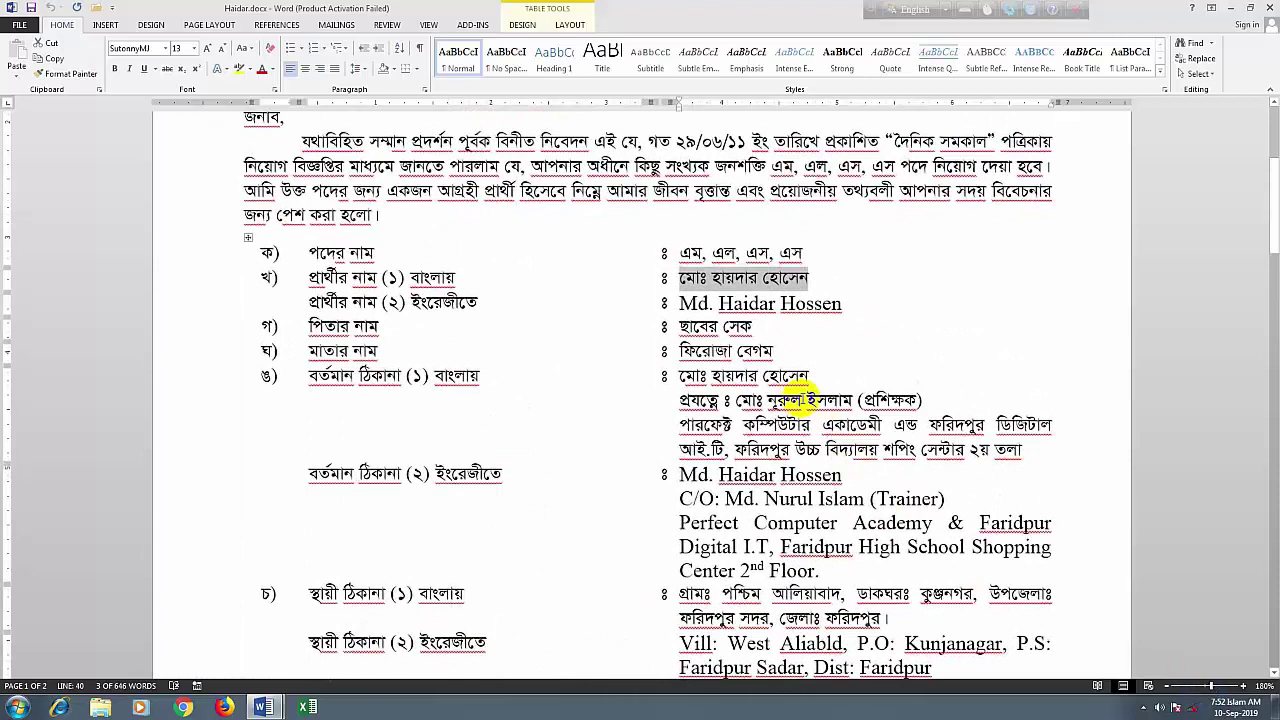
# Replace the applicant's name in row খ) and the father's name in row গ) with new Bengali names
pyautogui.write('মো নূরুল ইসলাম')
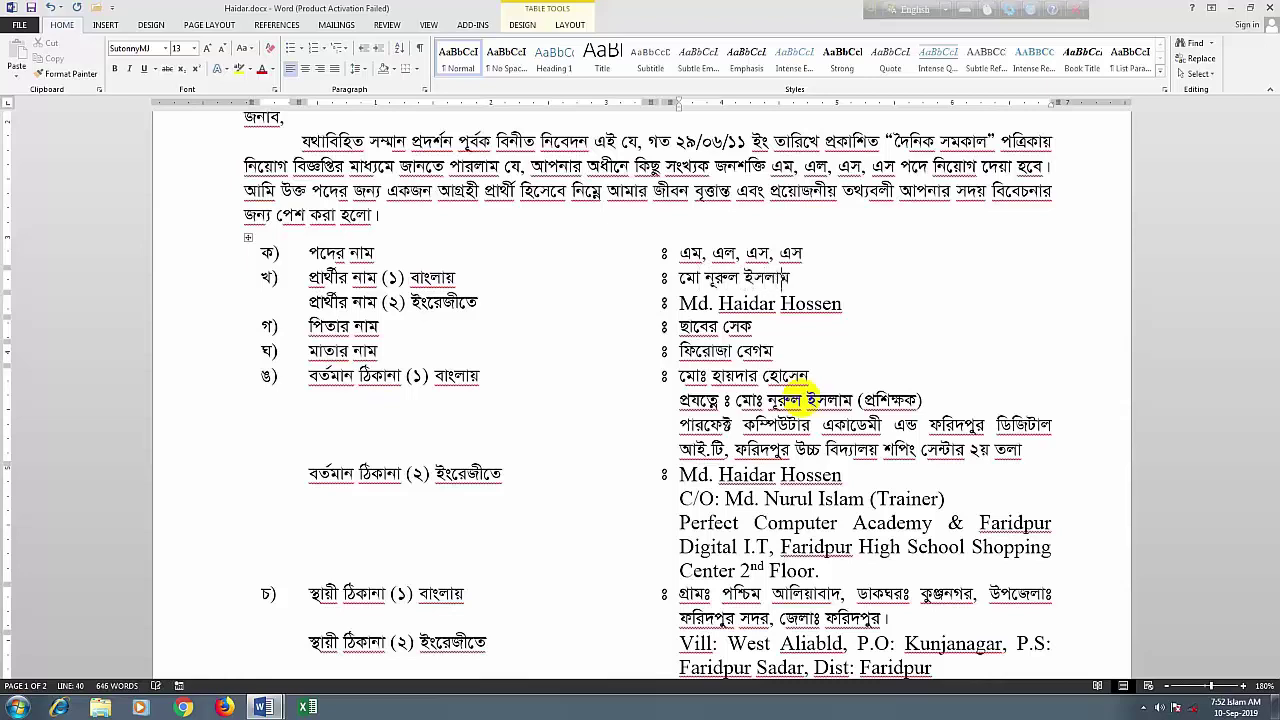
pyautogui.moveTo(757, 326); pyautogui.dragTo(688, 326)
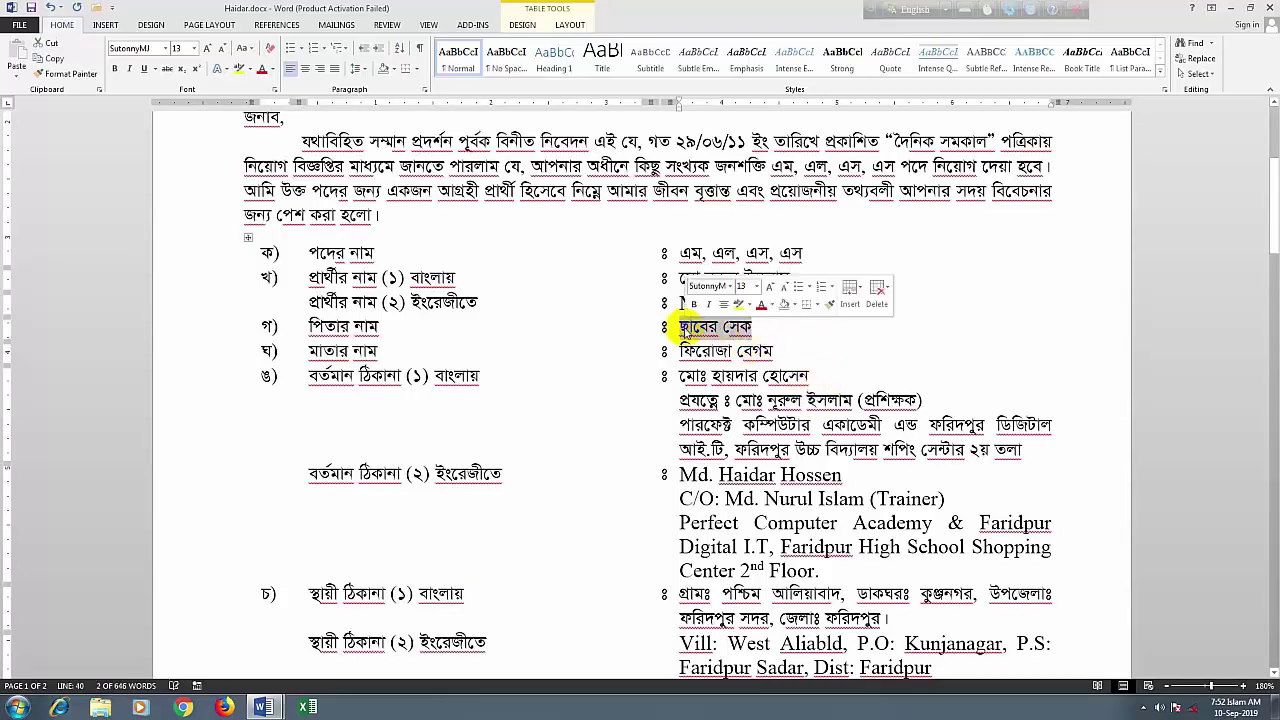
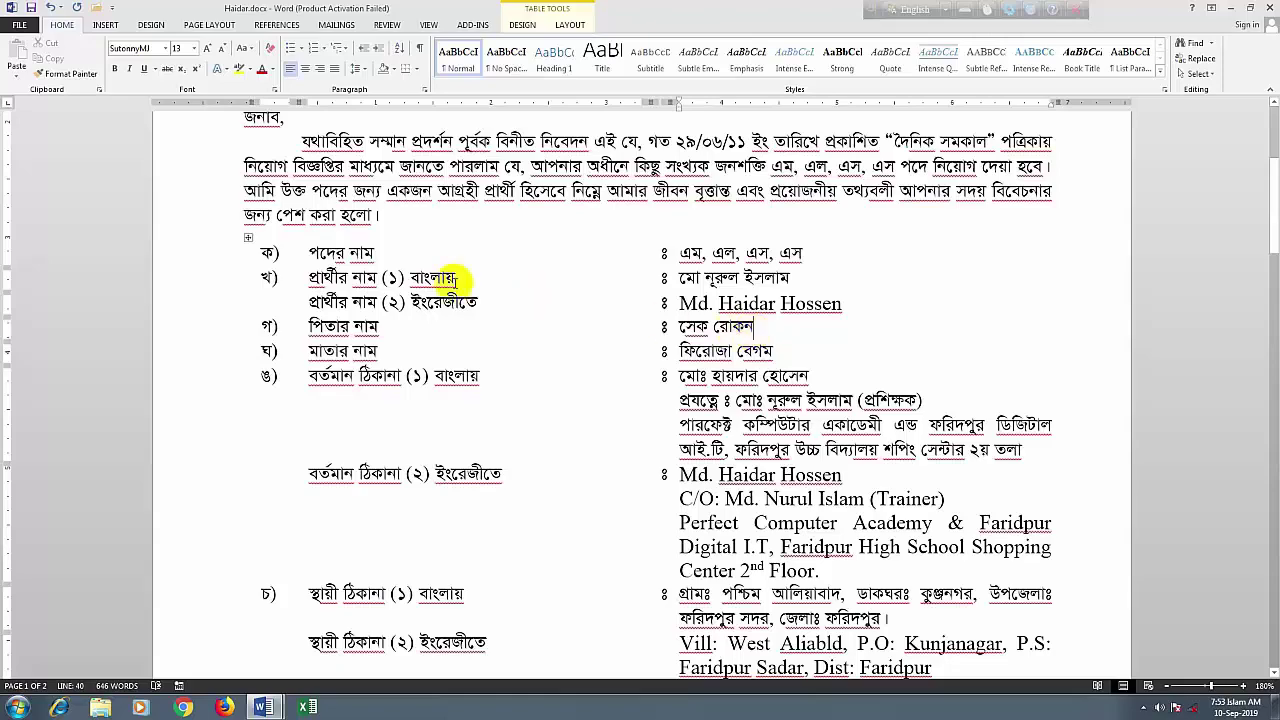
pyautogui.scroll(3, 367, 217)
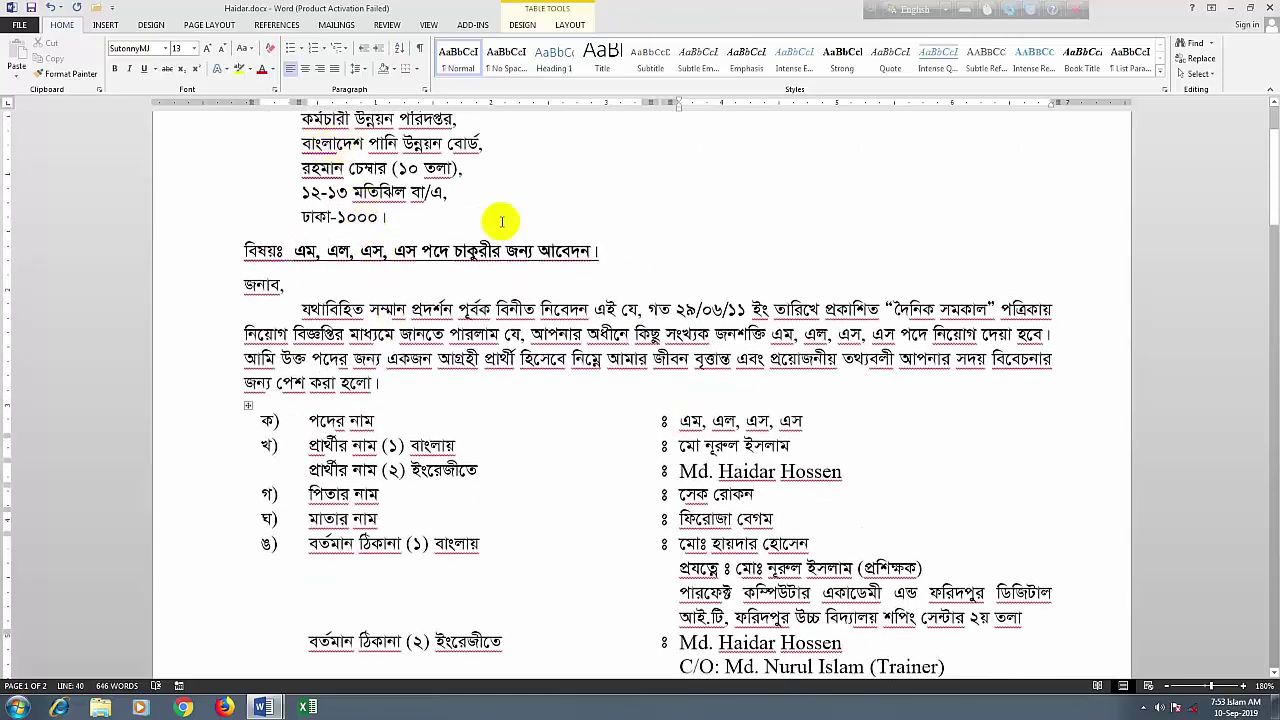
pyautogui.scroll(-5, 300, 283)
pyautogui.scroll(-5, 400, 455)
pyautogui.scroll(6, 334, 320)
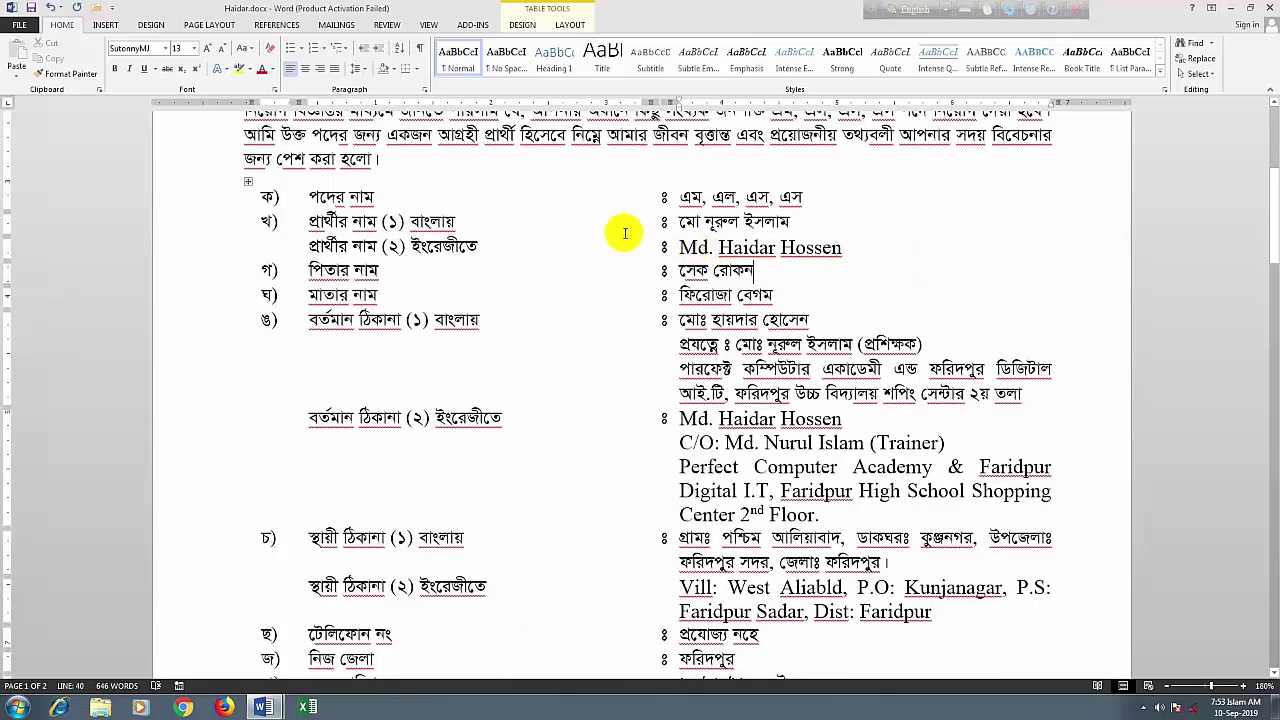
# Use Save As to store the edited form on the Desktop as Nurul.docx
pyautogui.click(18, 27)
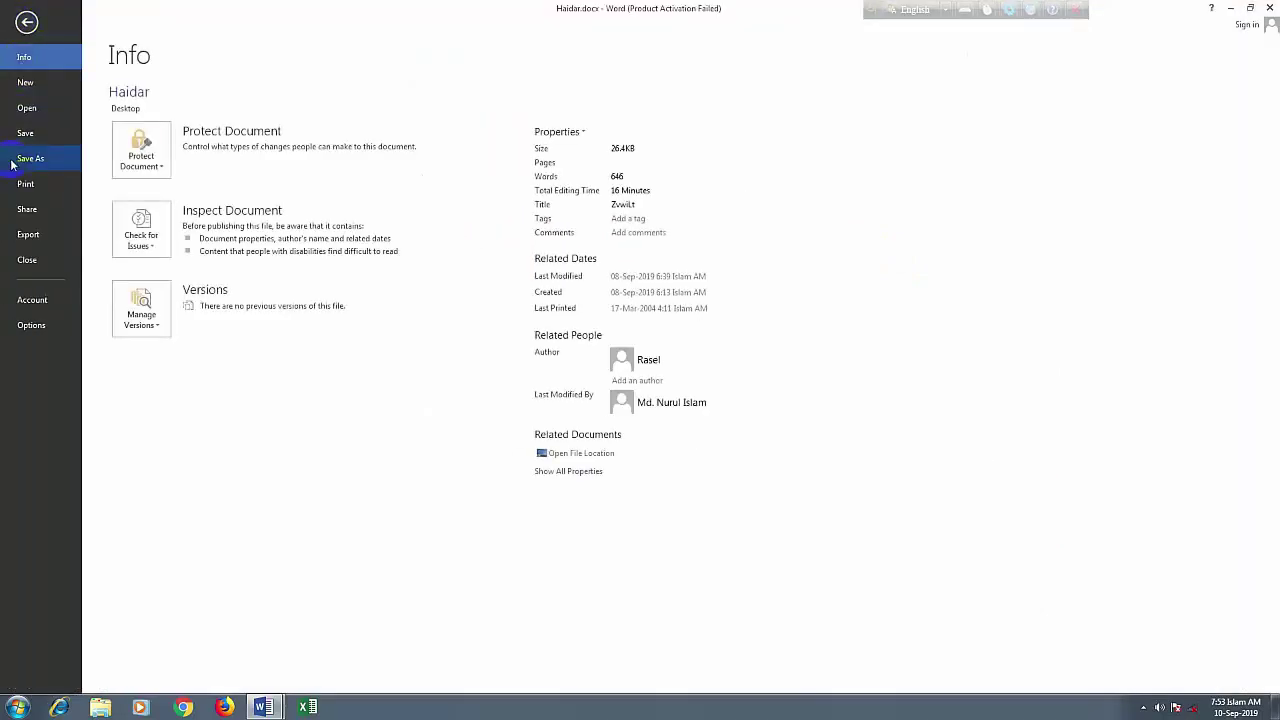
pyautogui.click(22, 163)
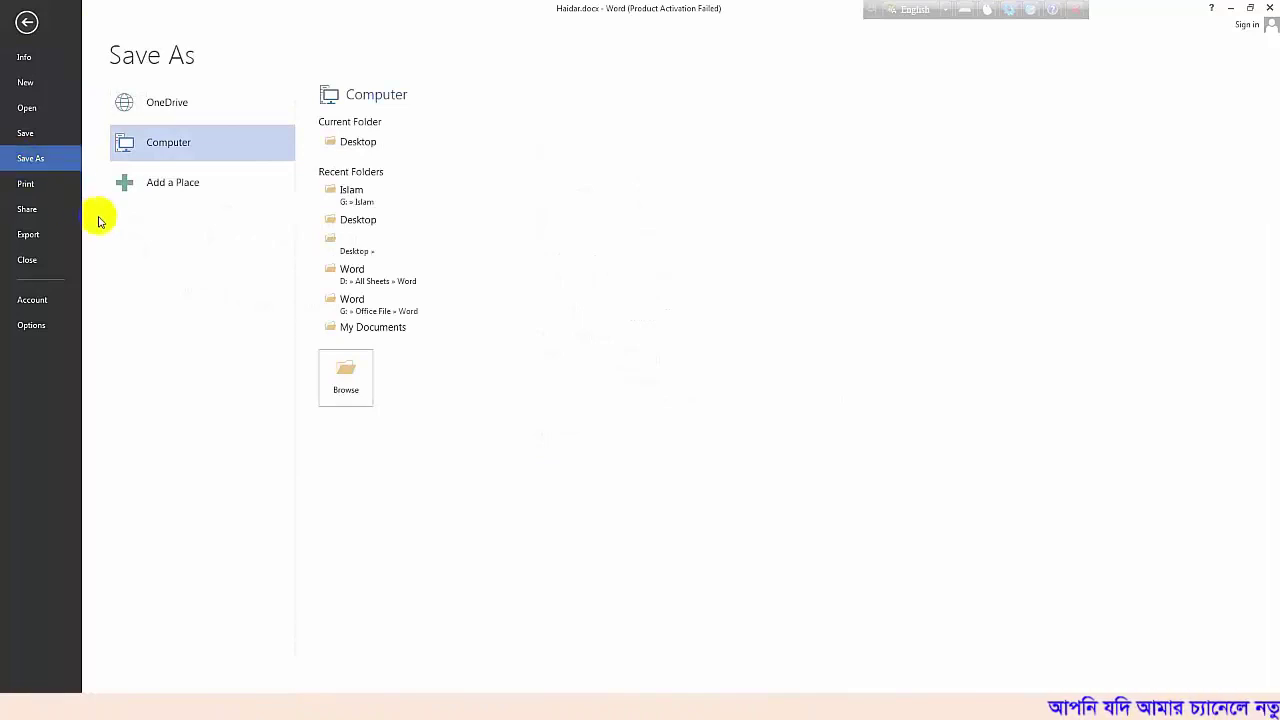
pyautogui.click(350, 222)
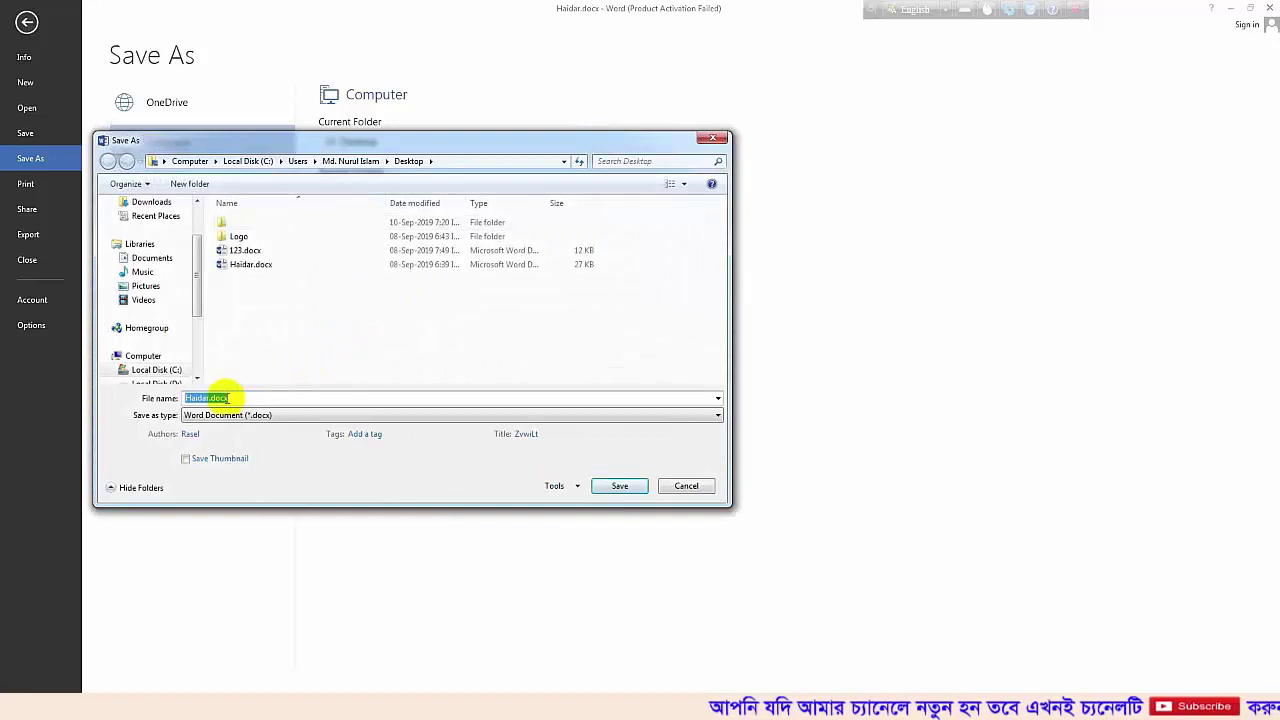
pyautogui.click(207, 399)
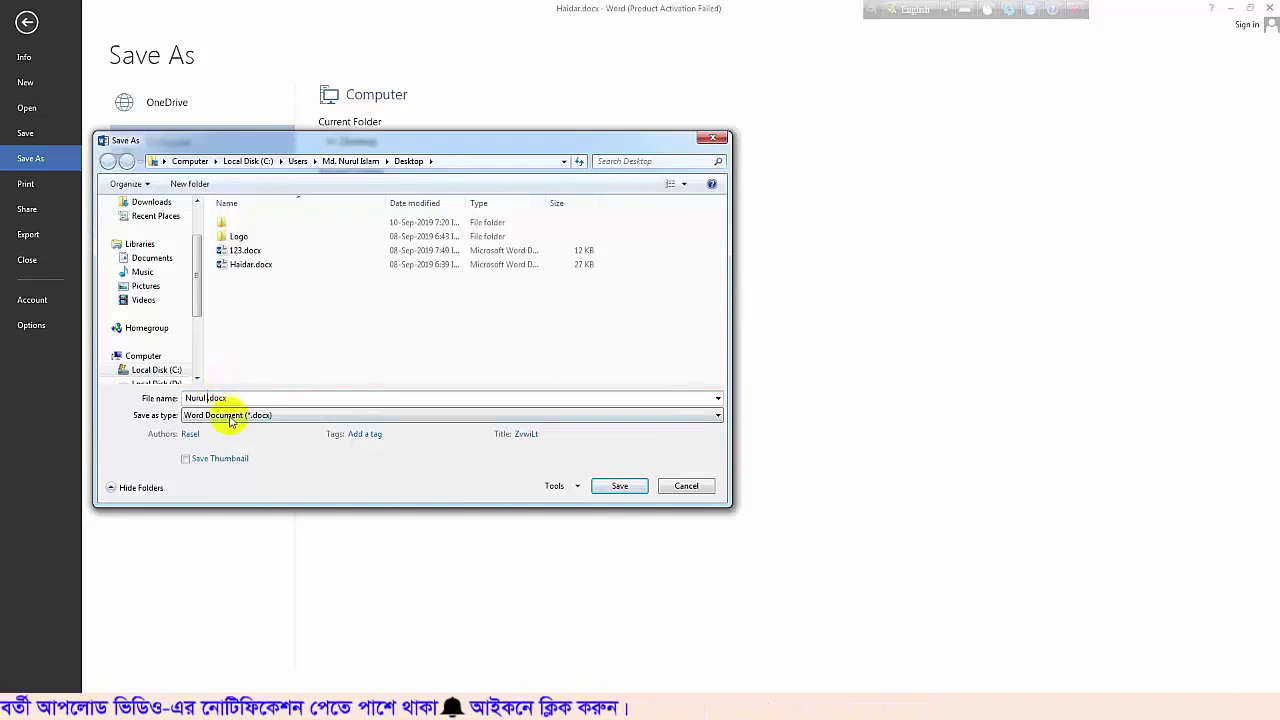
pyautogui.click(620, 487)
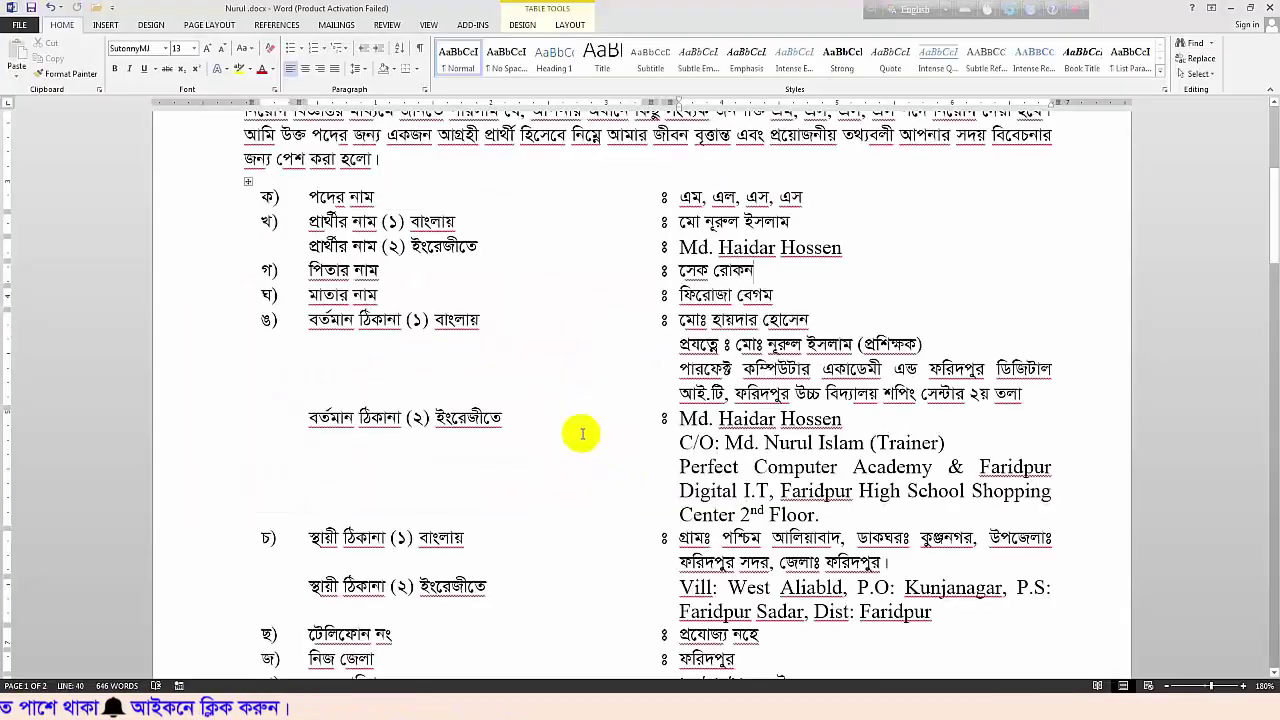
# Reopen the original Haidar.docx from the Desktop through File > Open > Computer
pyautogui.scroll(6, 724, 296)
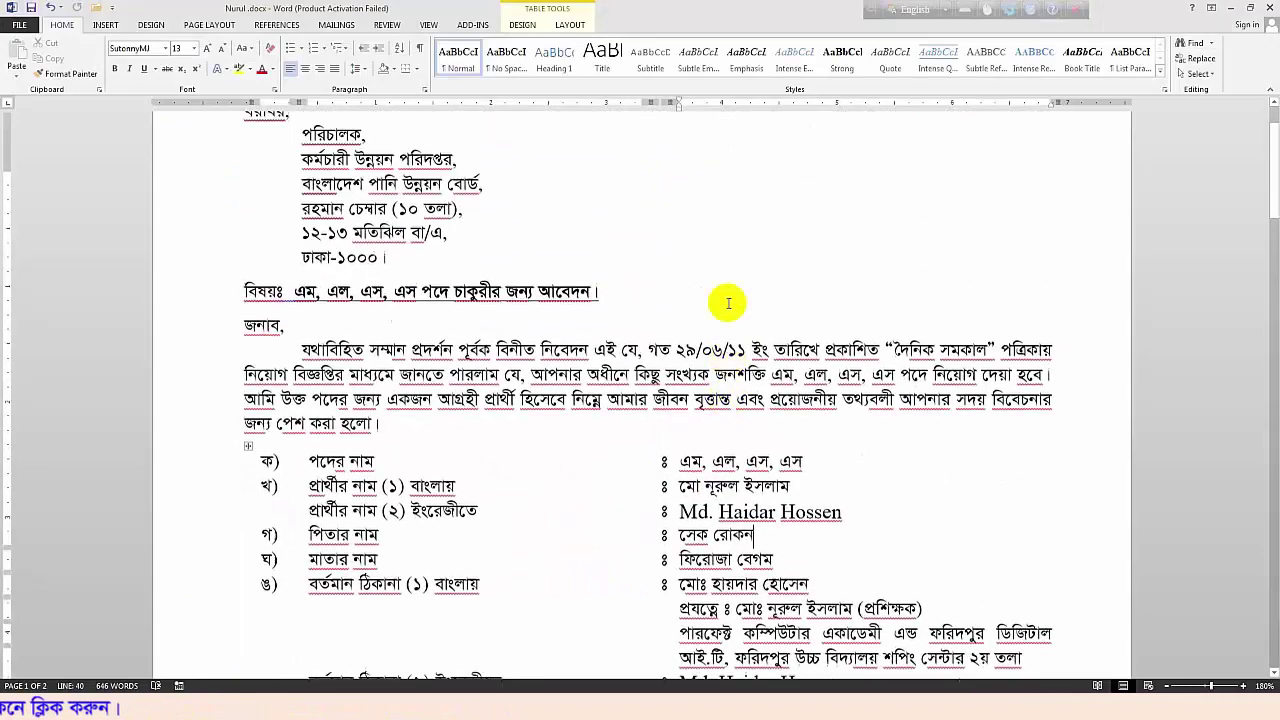
pyautogui.scroll(-5, 728, 329)
pyautogui.scroll(-1, 718, 325)
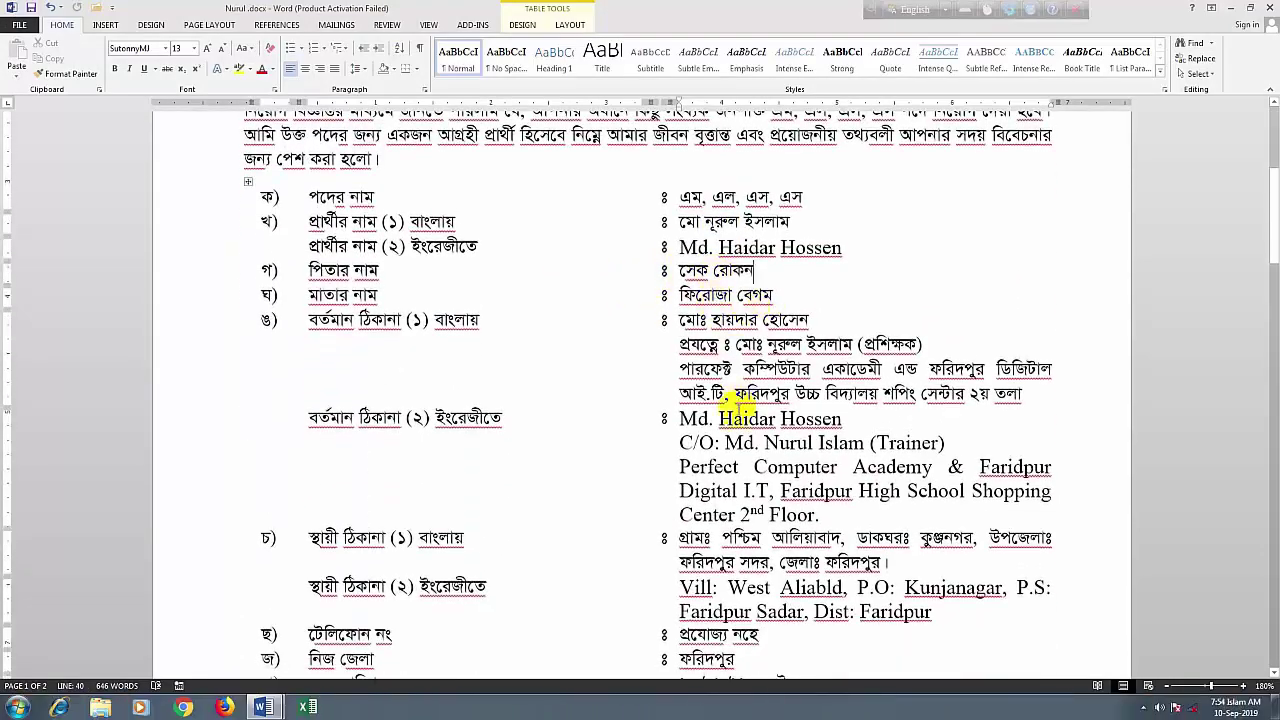
pyautogui.scroll(-1, 765, 480)
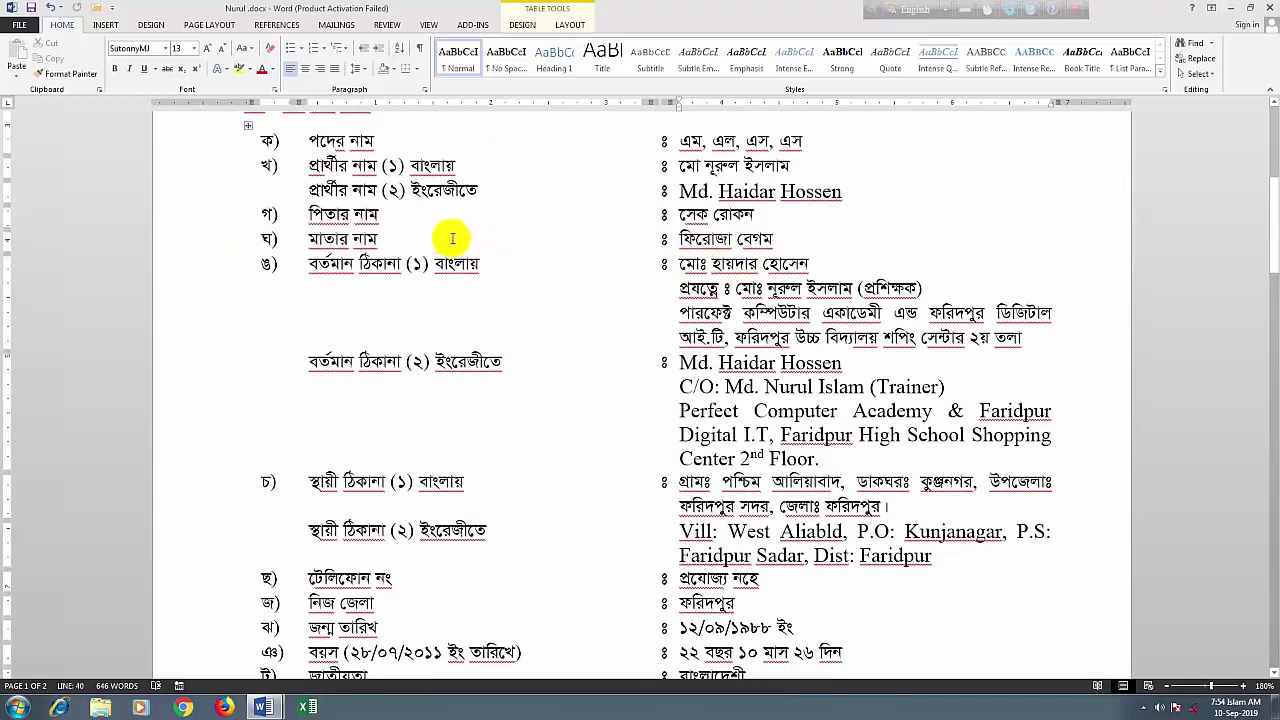
pyautogui.scroll(3, 680, 305)
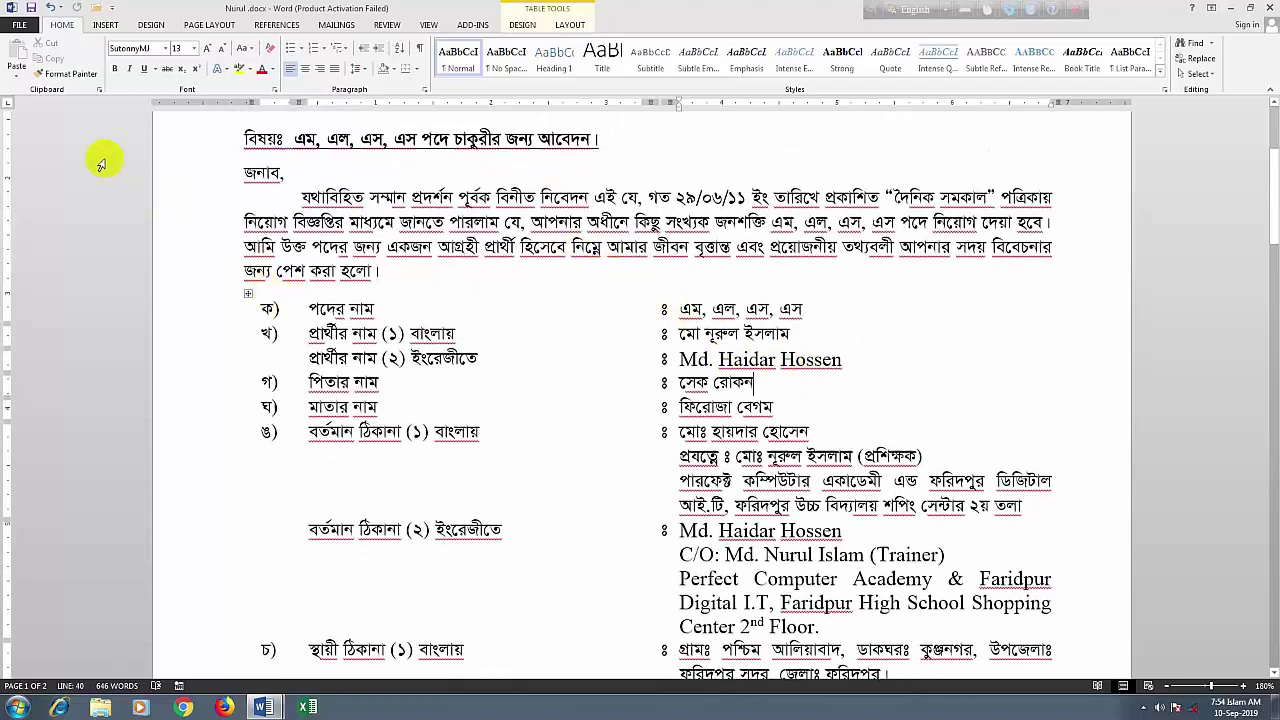
pyautogui.click(20, 26)
pyautogui.click(25, 184)
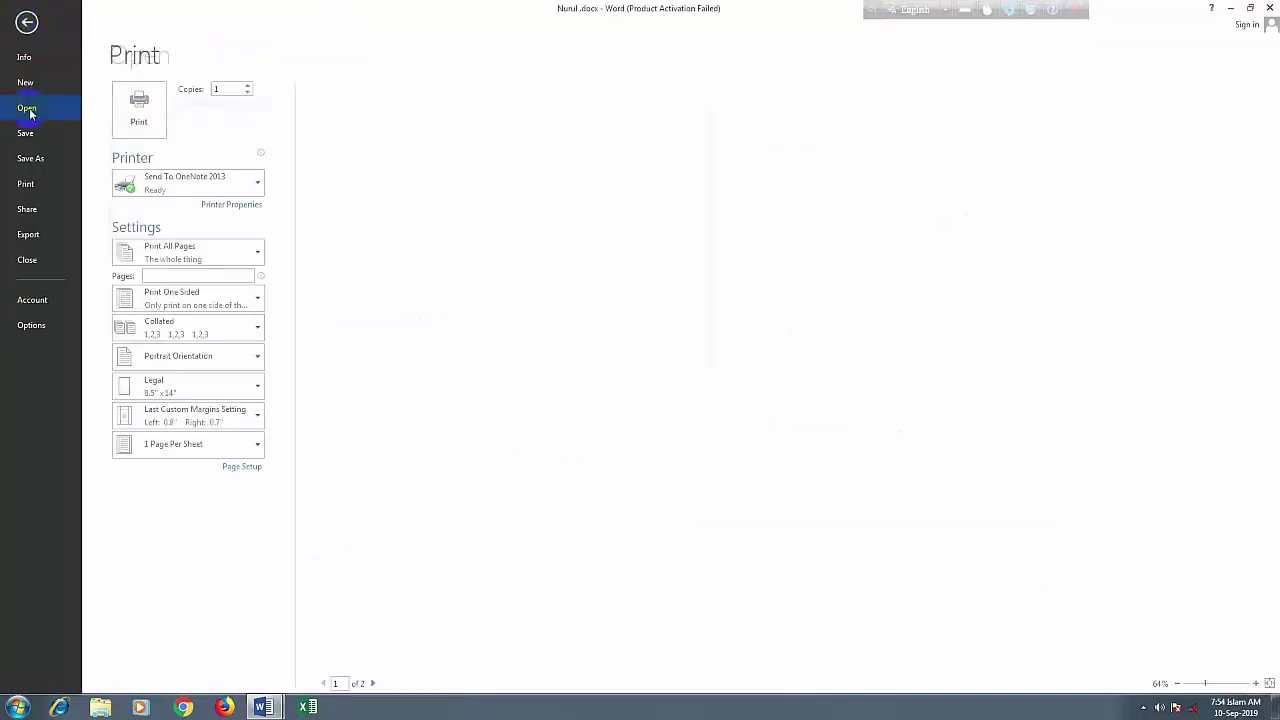
pyautogui.click(26, 108)
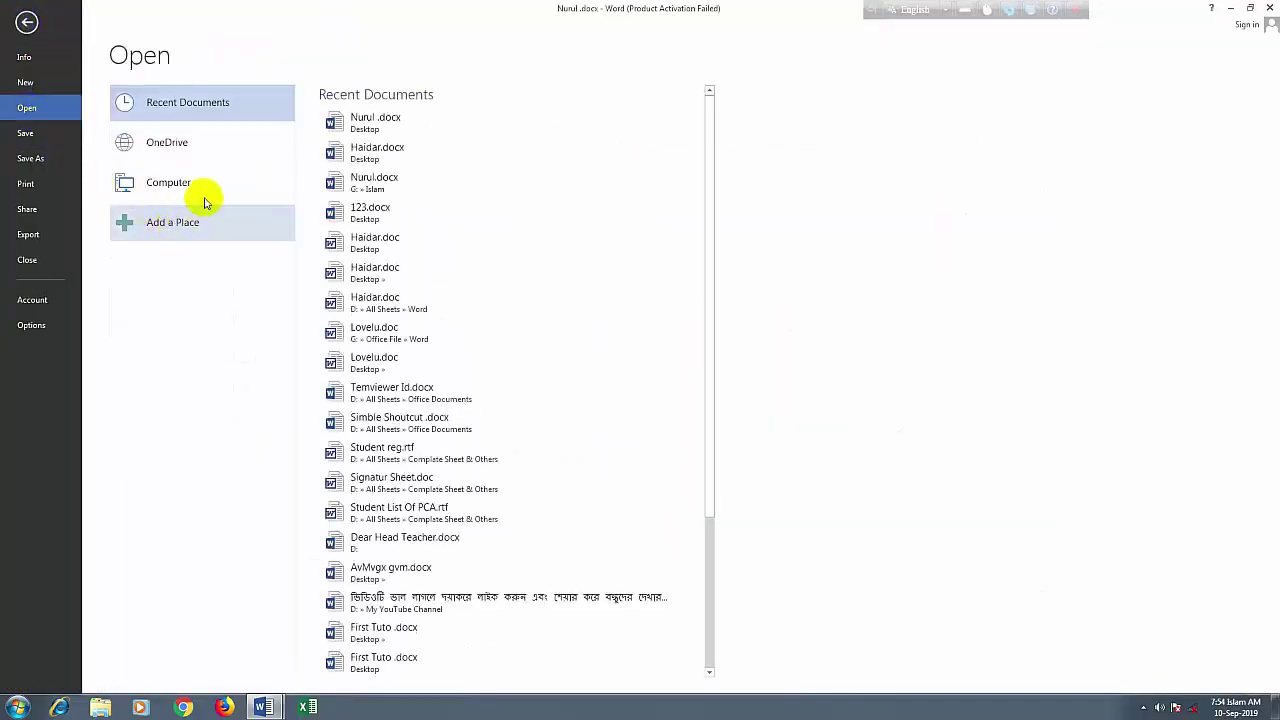
pyautogui.click(160, 183)
pyautogui.click(352, 141)
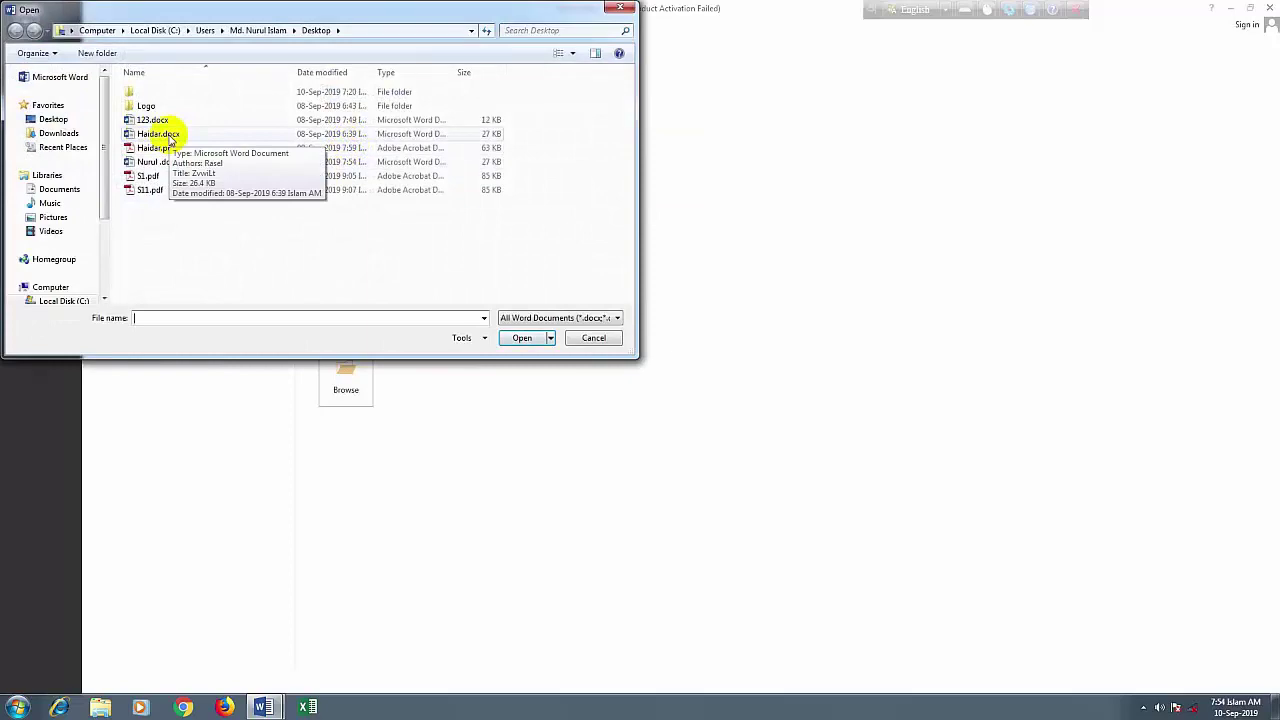
pyautogui.click(168, 138)
pyautogui.click(518, 339)
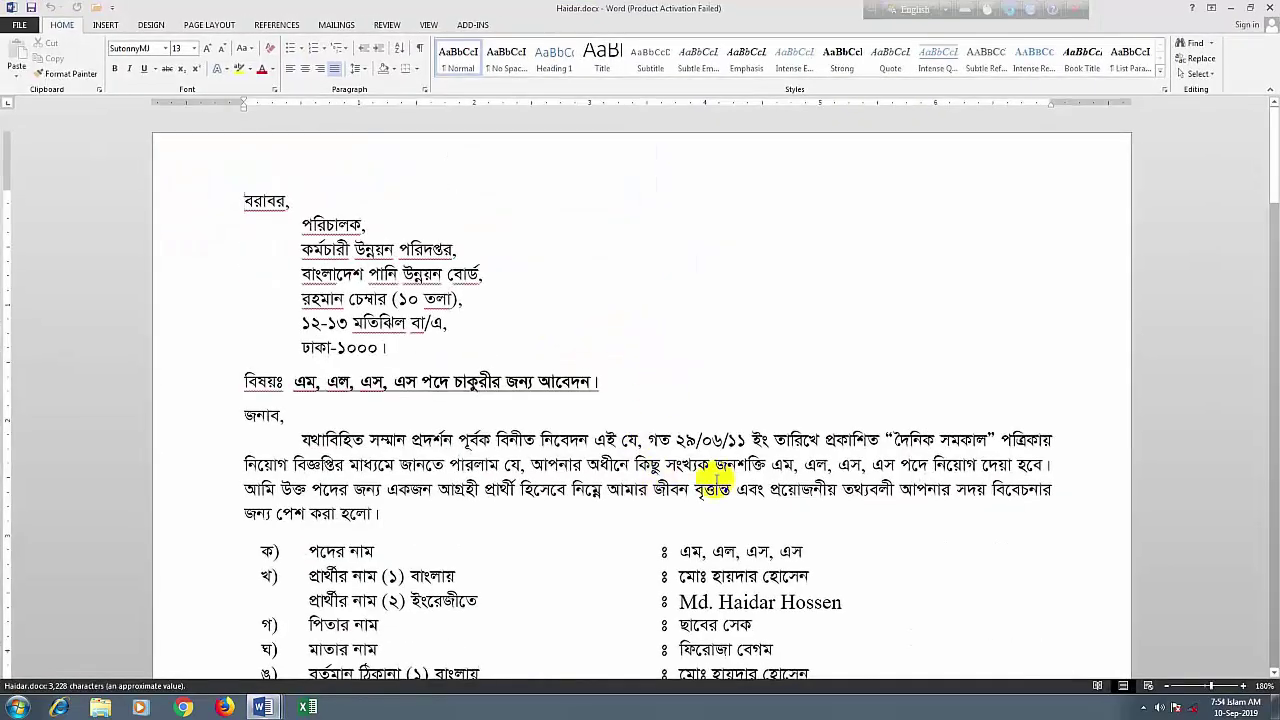
pyautogui.scroll(-3, 720, 482)
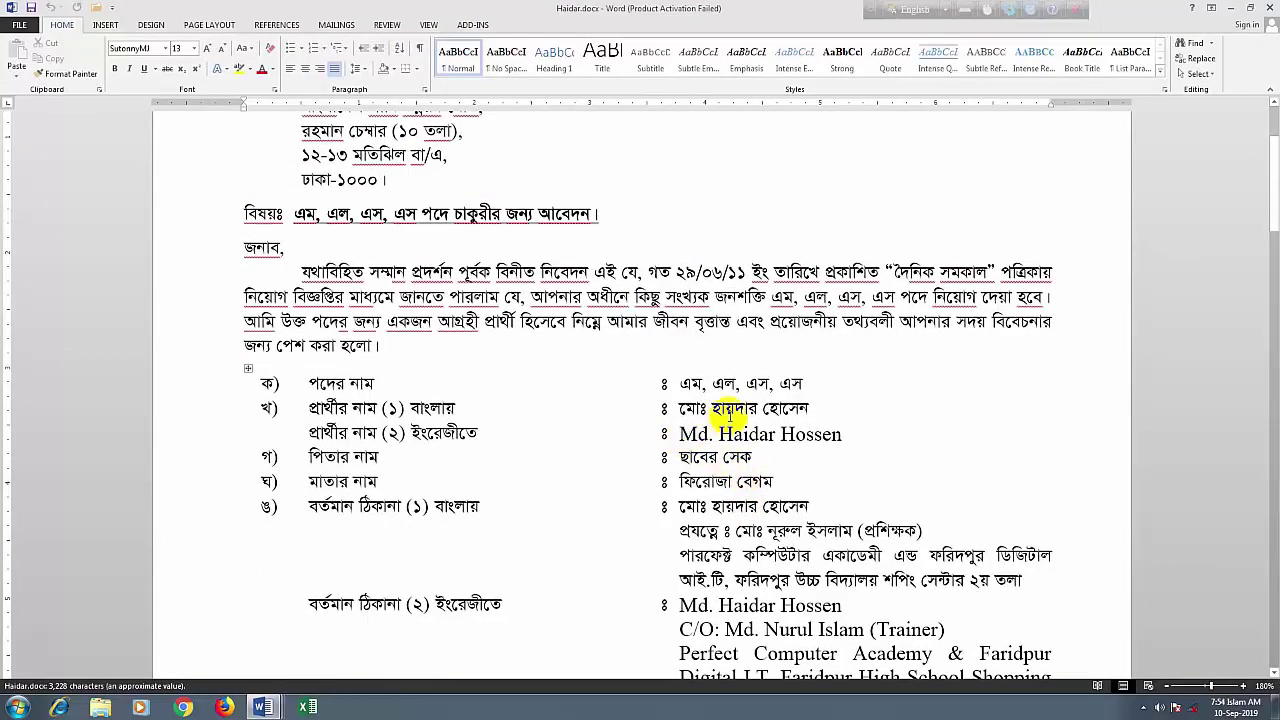
pyautogui.scroll(-3, 748, 455)
pyautogui.scroll(-10, 740, 465)
pyautogui.scroll(6, 762, 480)
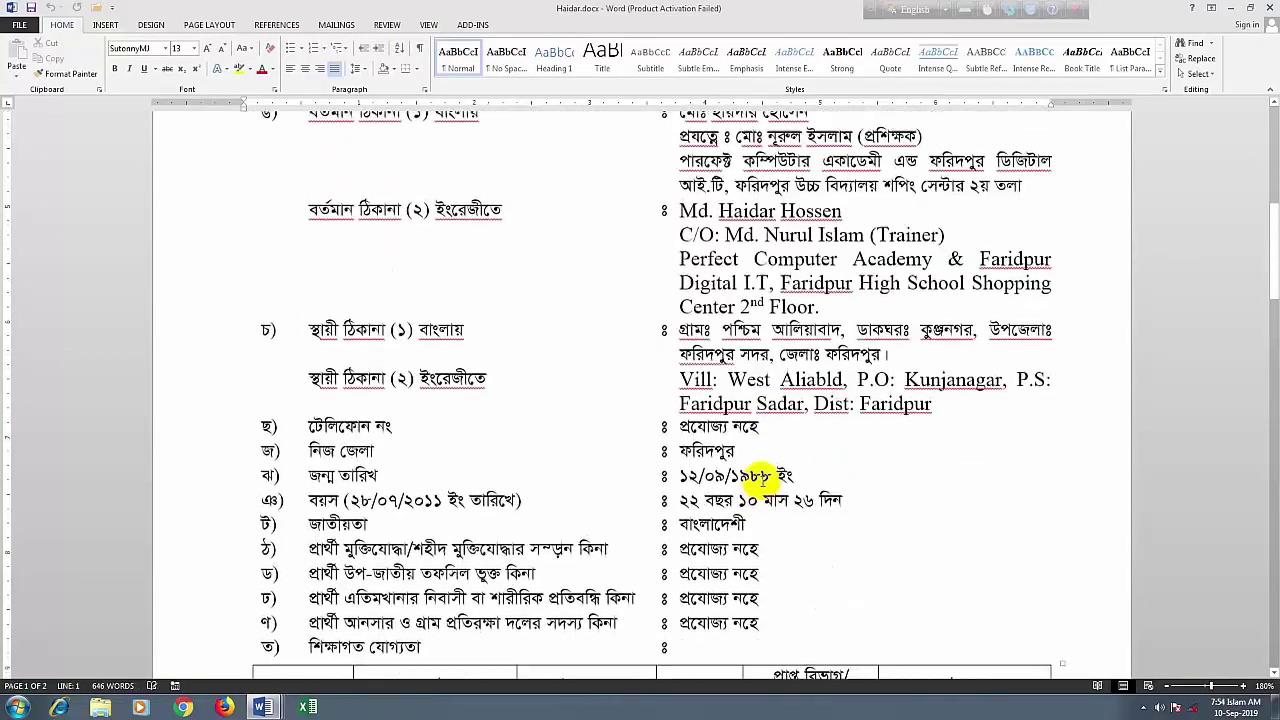
pyautogui.scroll(11, 762, 480)
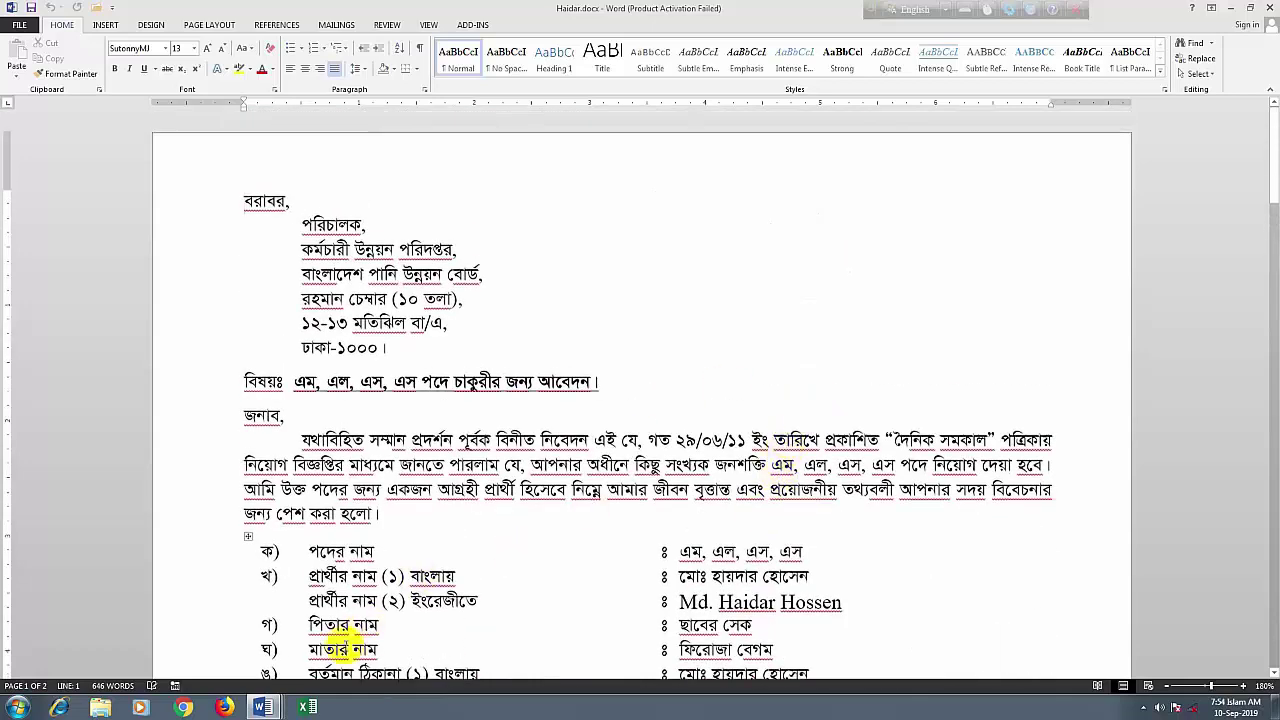
pyautogui.click(262, 707)
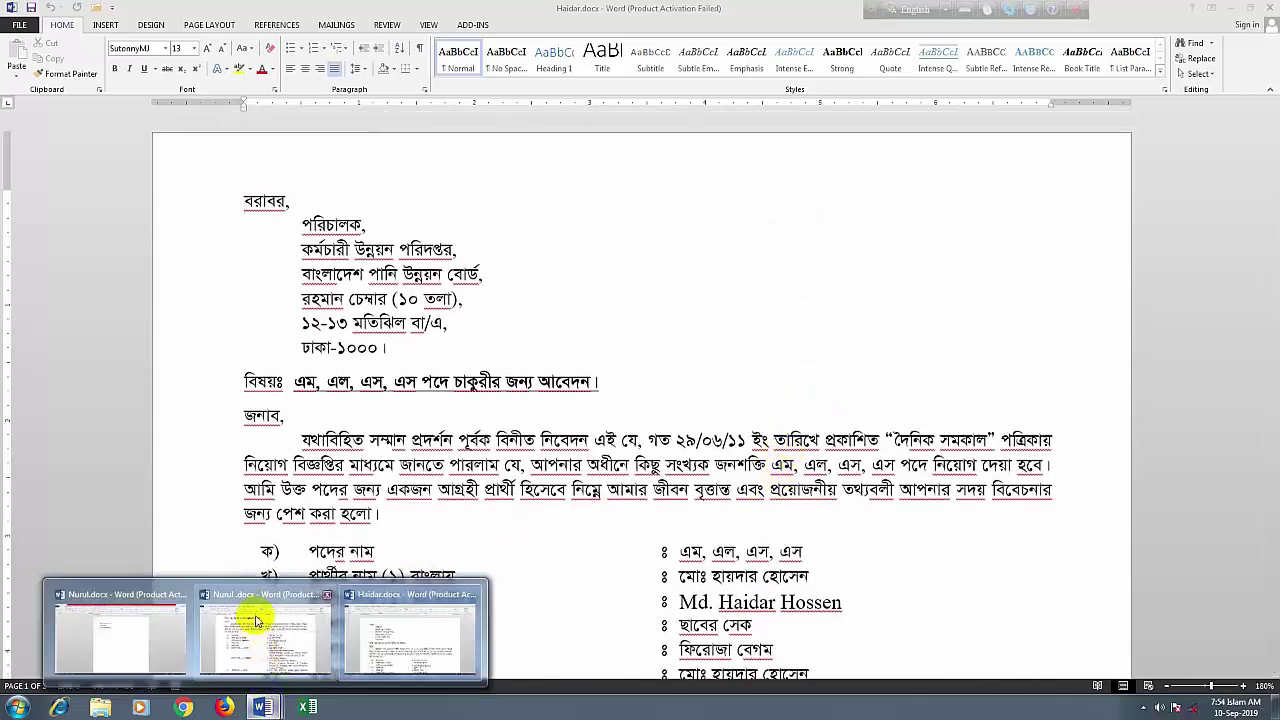
pyautogui.click(257, 621)
pyautogui.scroll(4, 486, 229)
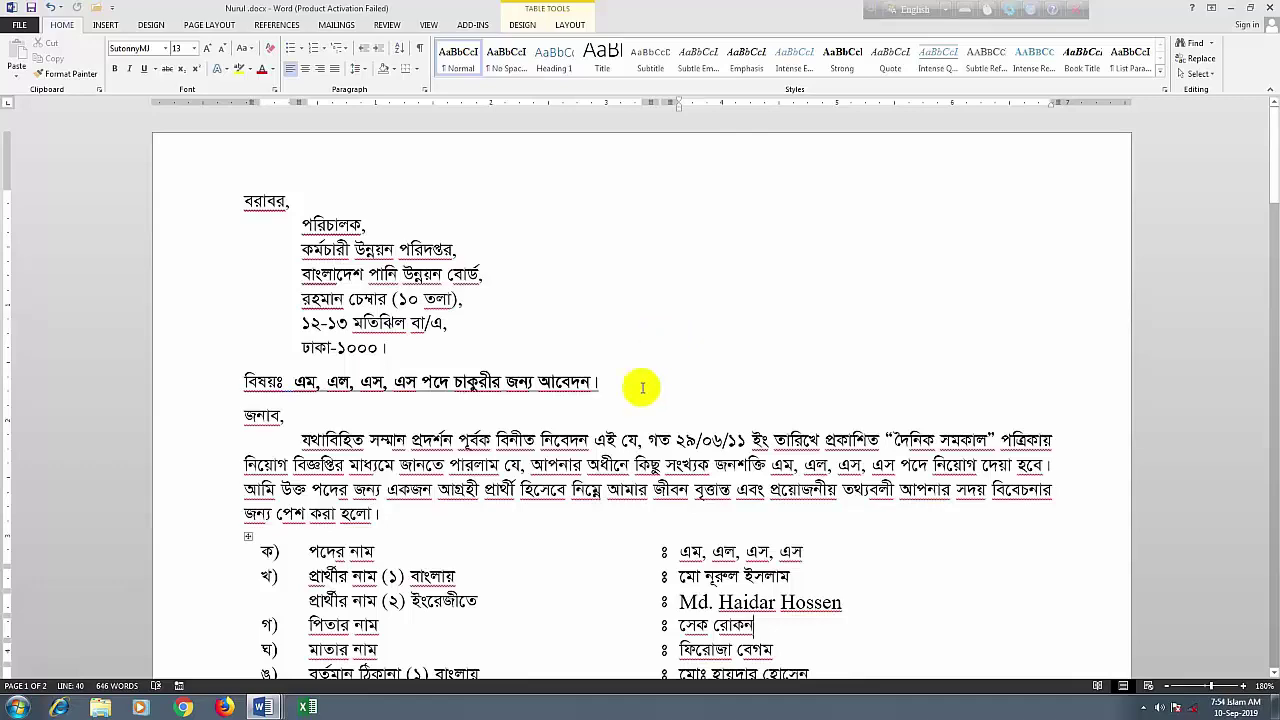
pyautogui.scroll(-3, 608, 423)
pyautogui.scroll(3, 608, 431)
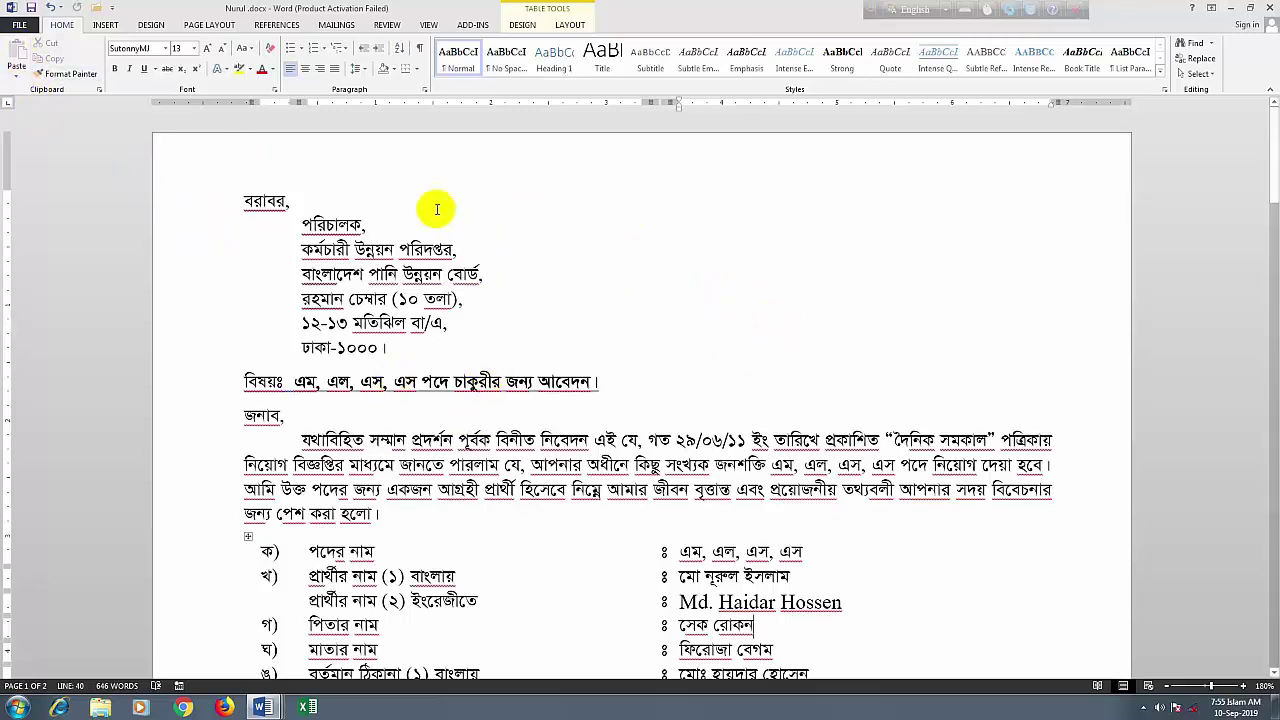
# Close the Bengali letter and return to editing the three-line Nurul document
pyautogui.click(19, 24)
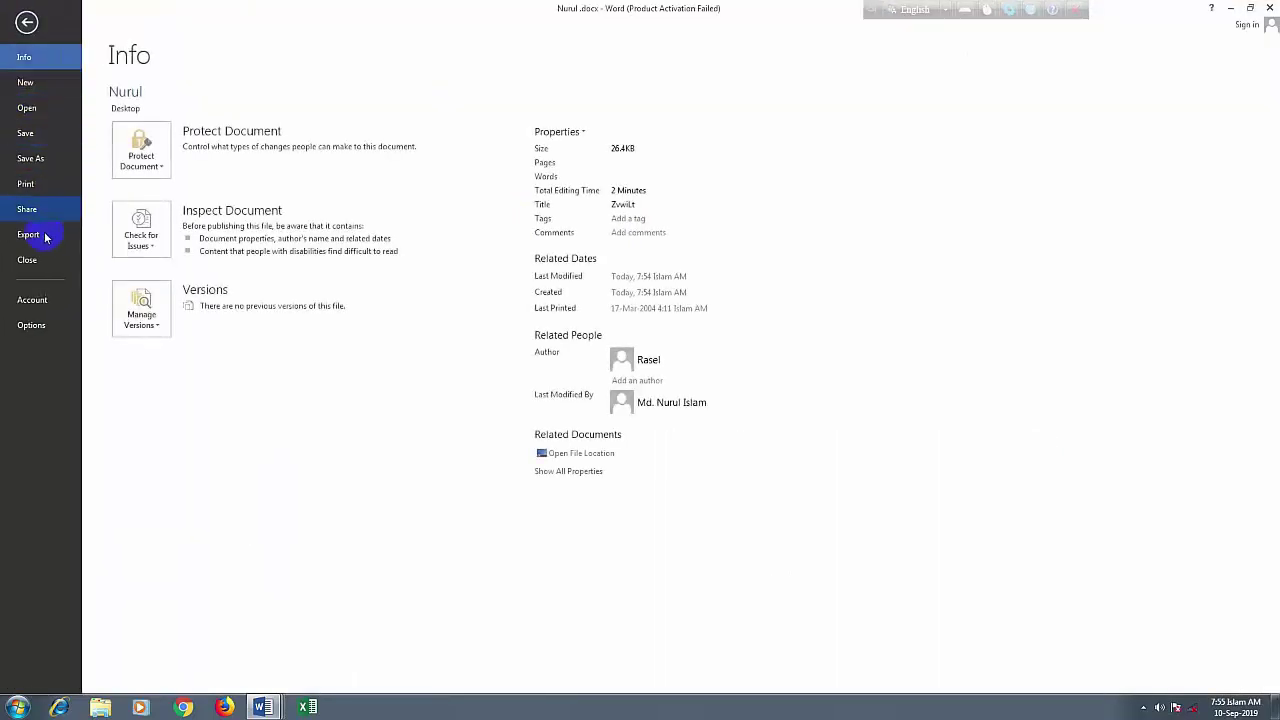
pyautogui.click(28, 261)
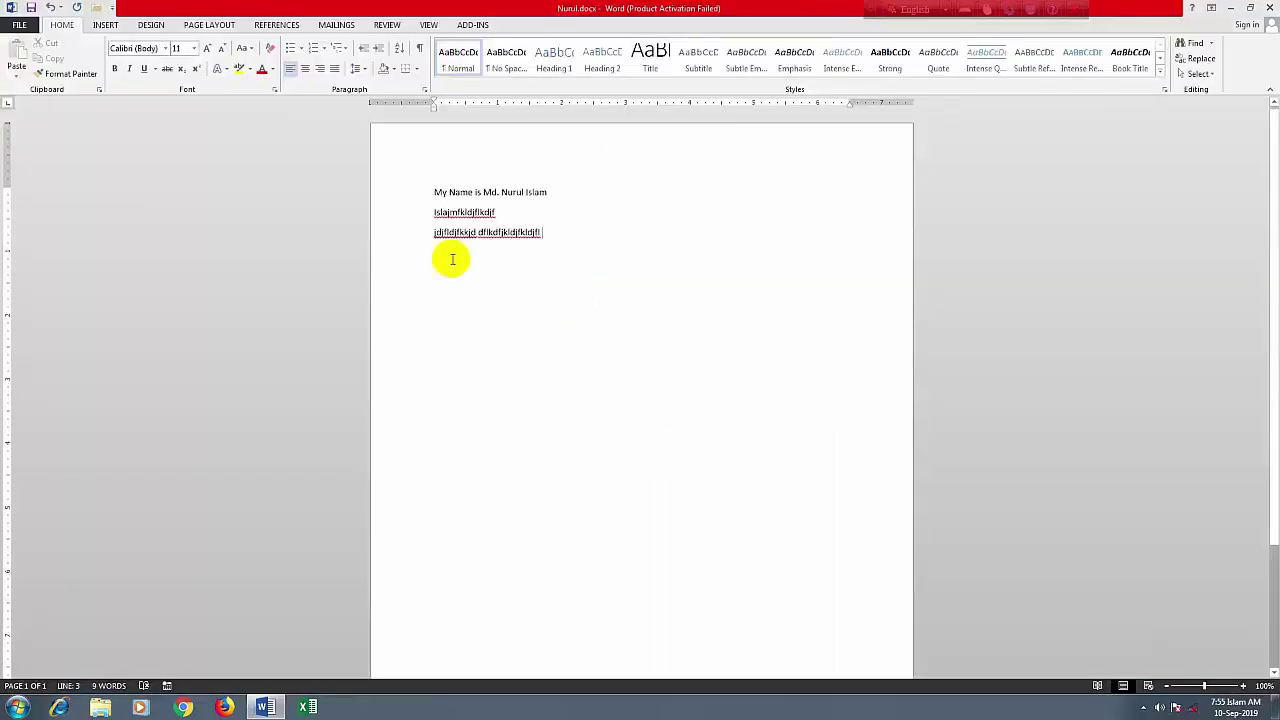
pyautogui.click(17, 26)
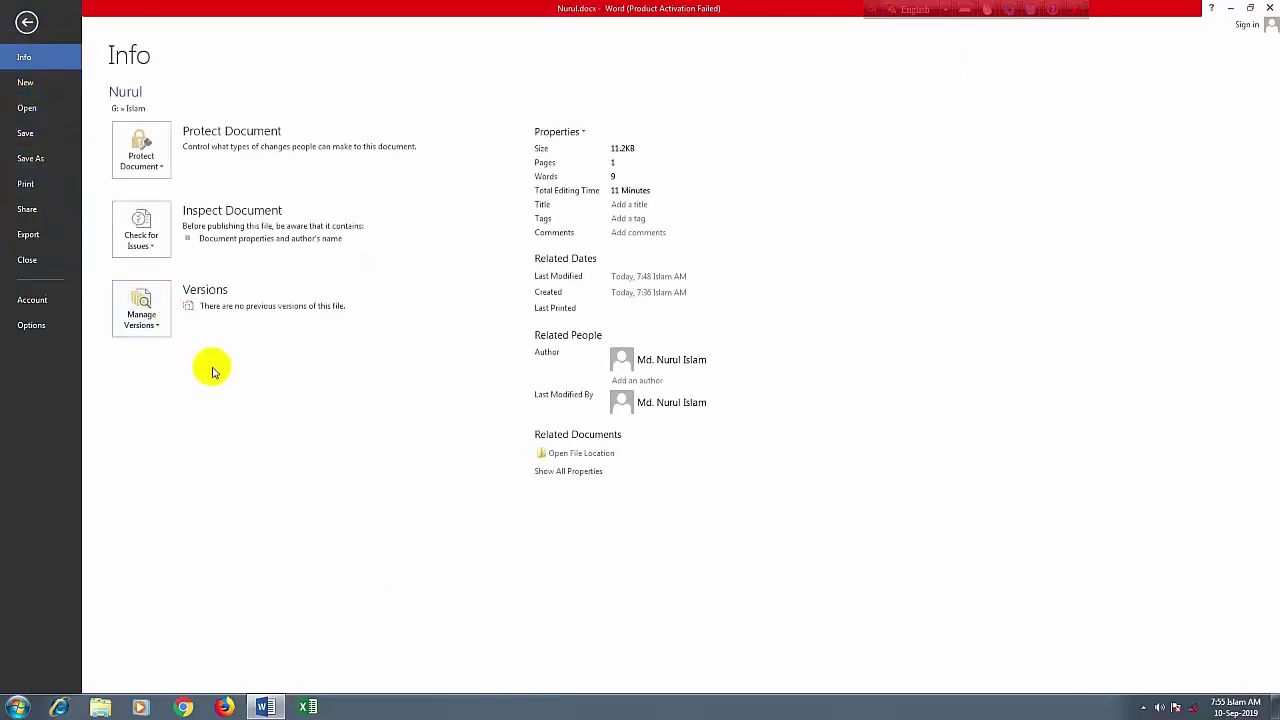
pyautogui.click(31, 26)
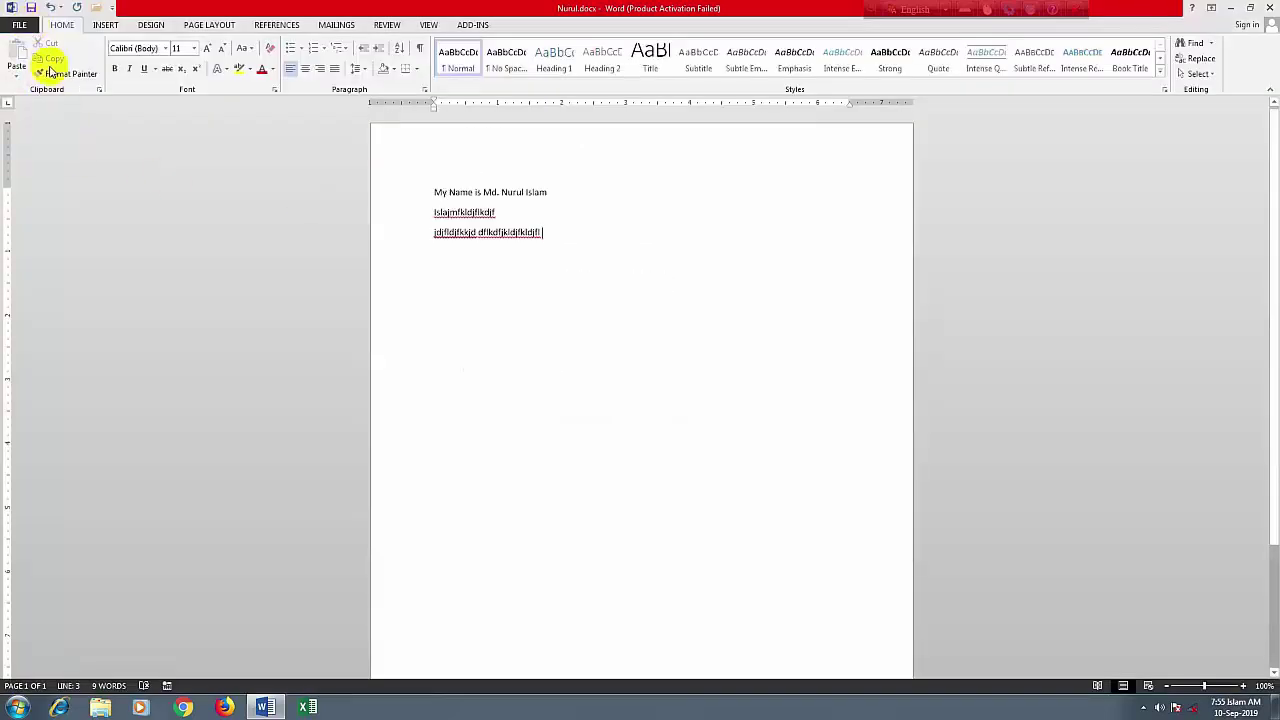
# Preview how the Nurul document prints, then return to the document
pyautogui.click(20, 27)
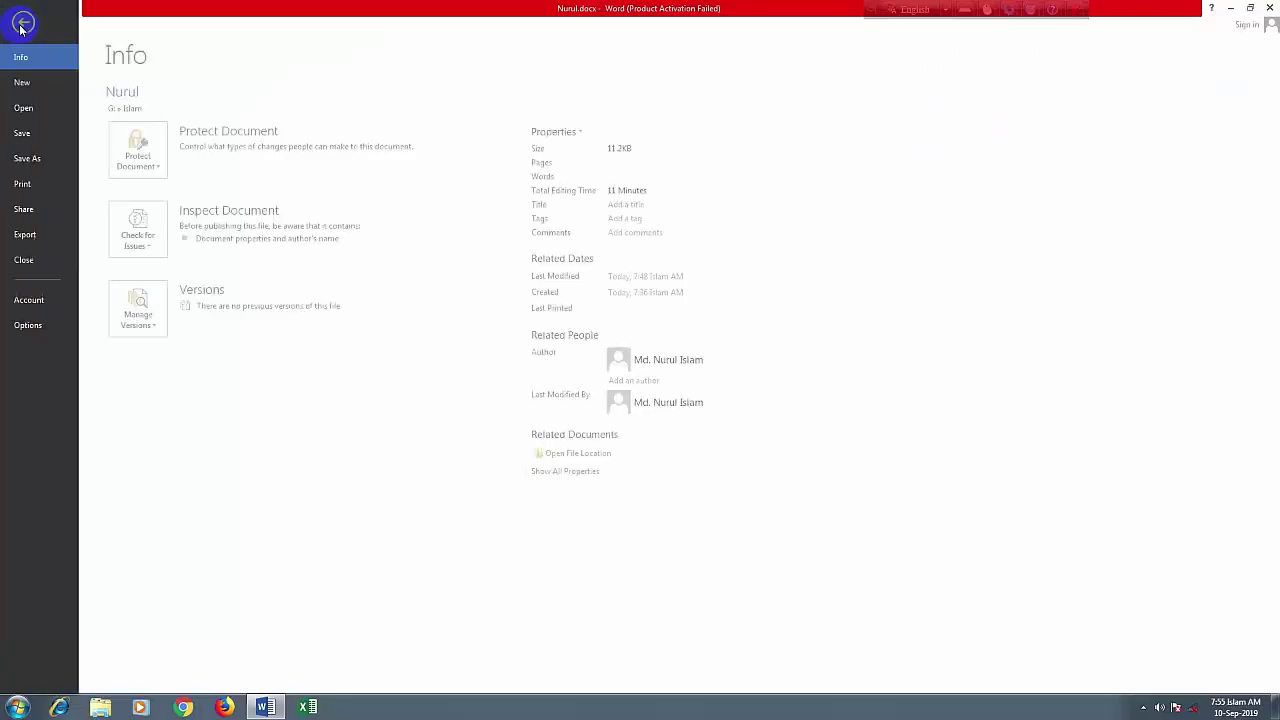
pyautogui.click(26, 188)
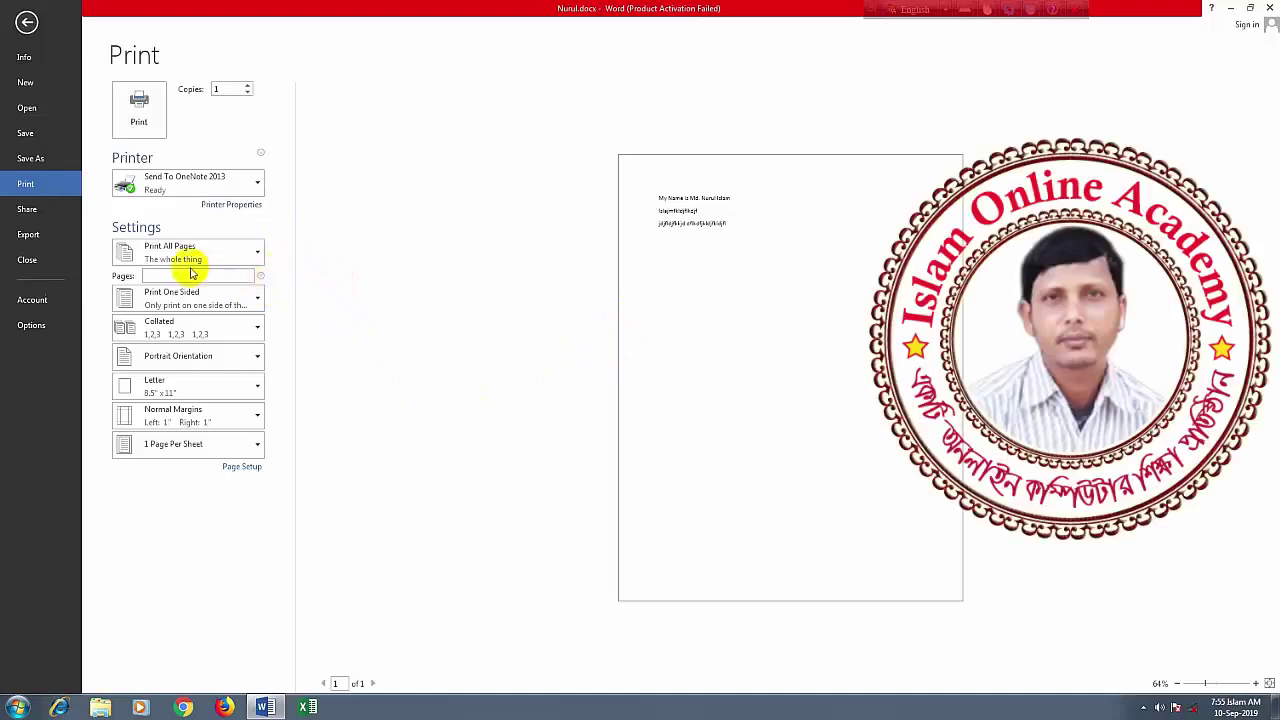
pyautogui.click(26, 25)
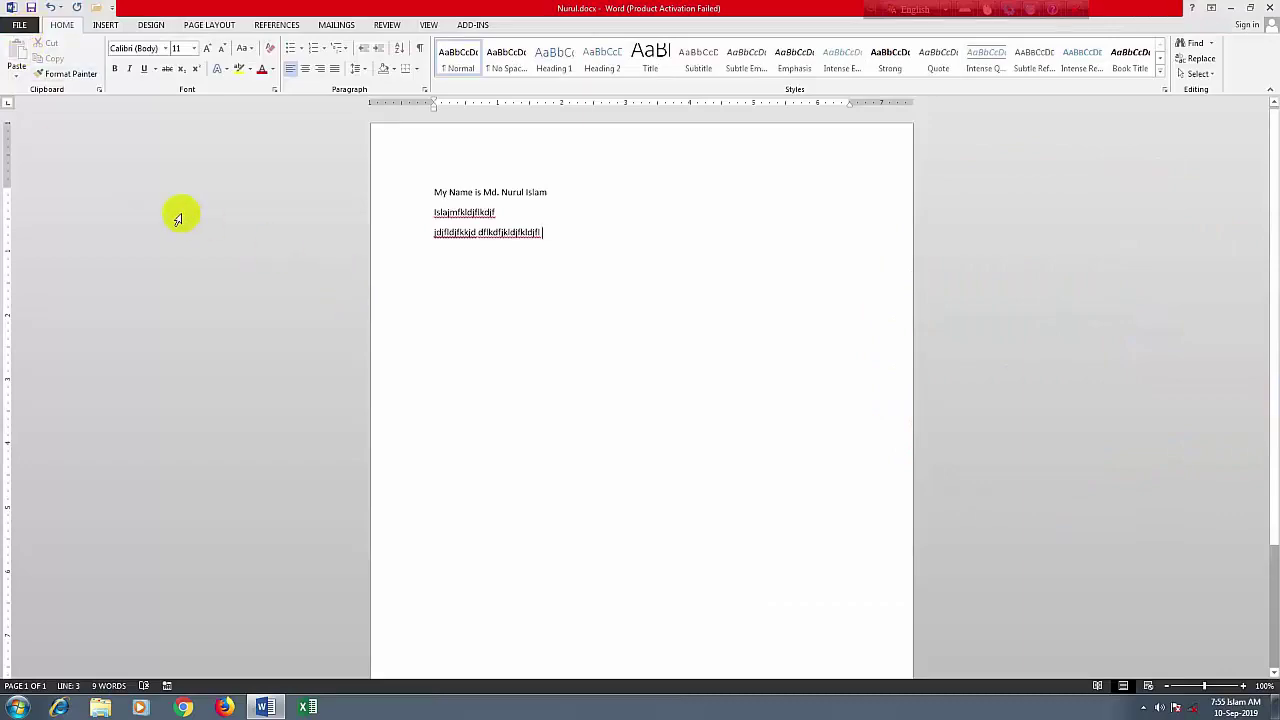
pyautogui.click(20, 26)
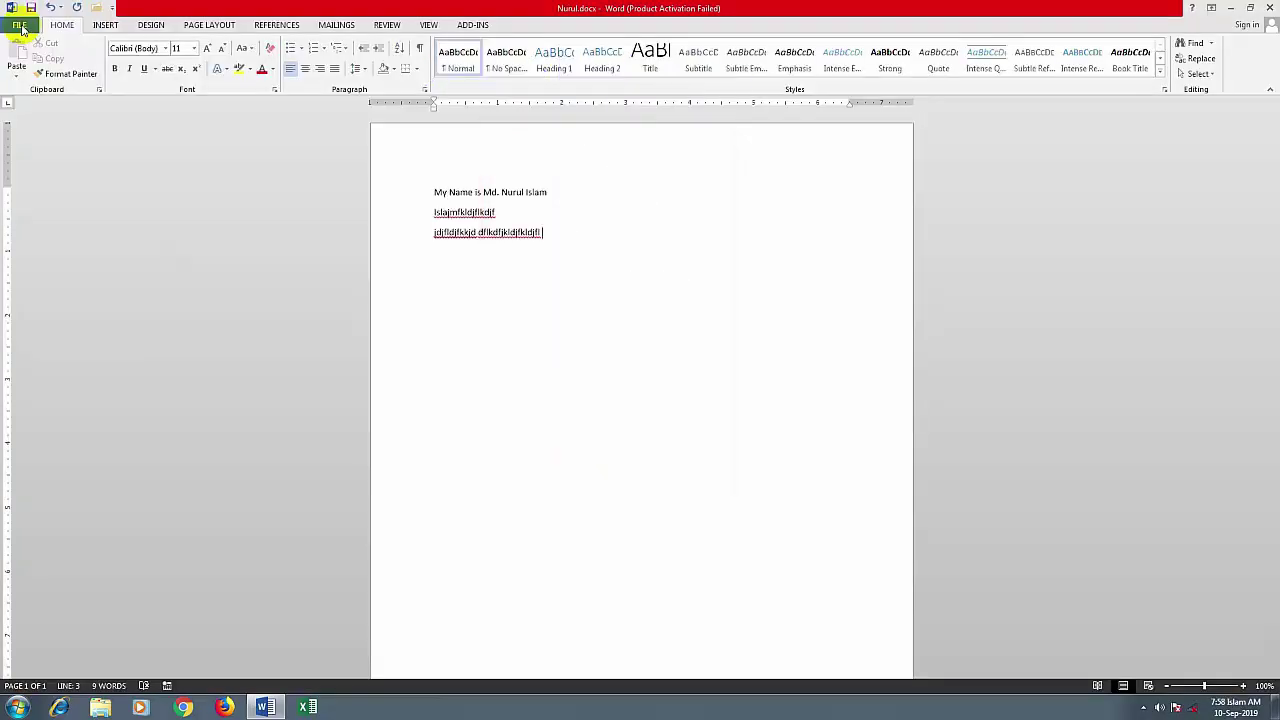
# Select all the document's text with Ctrl+A, then deselect it with the caret on line 1
pyautogui.click(20, 26)
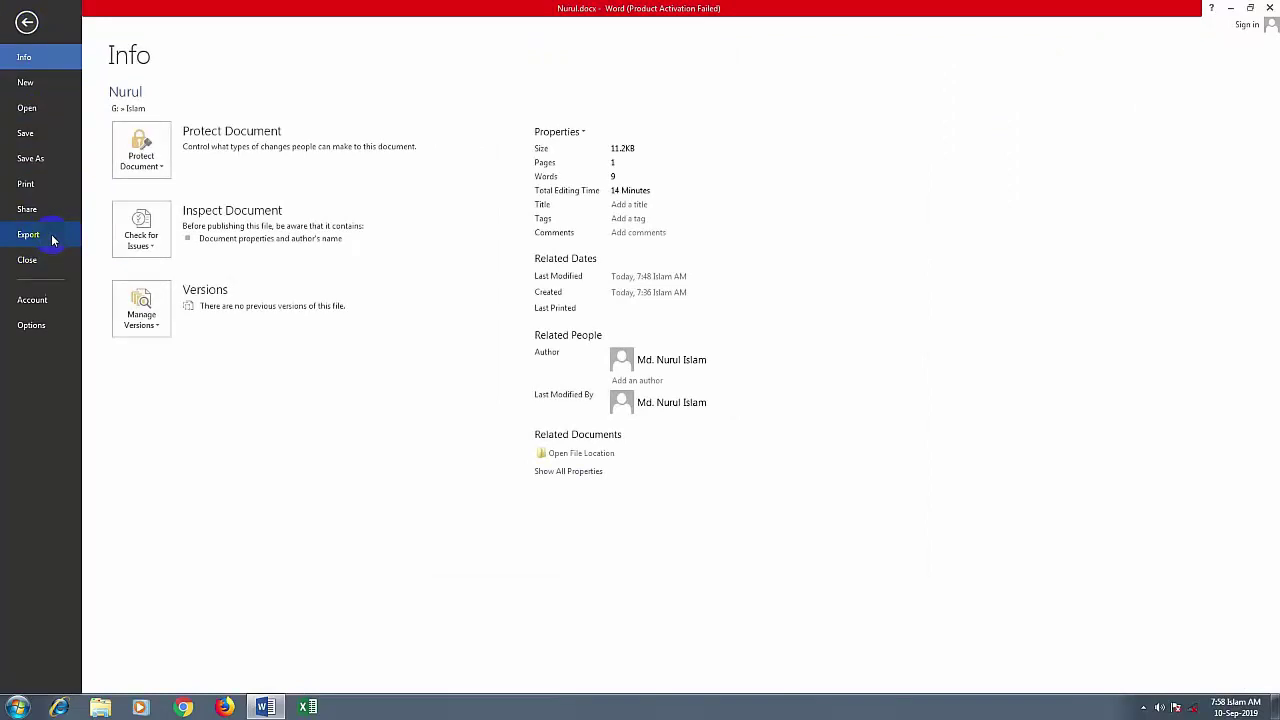
pyautogui.click(26, 22)
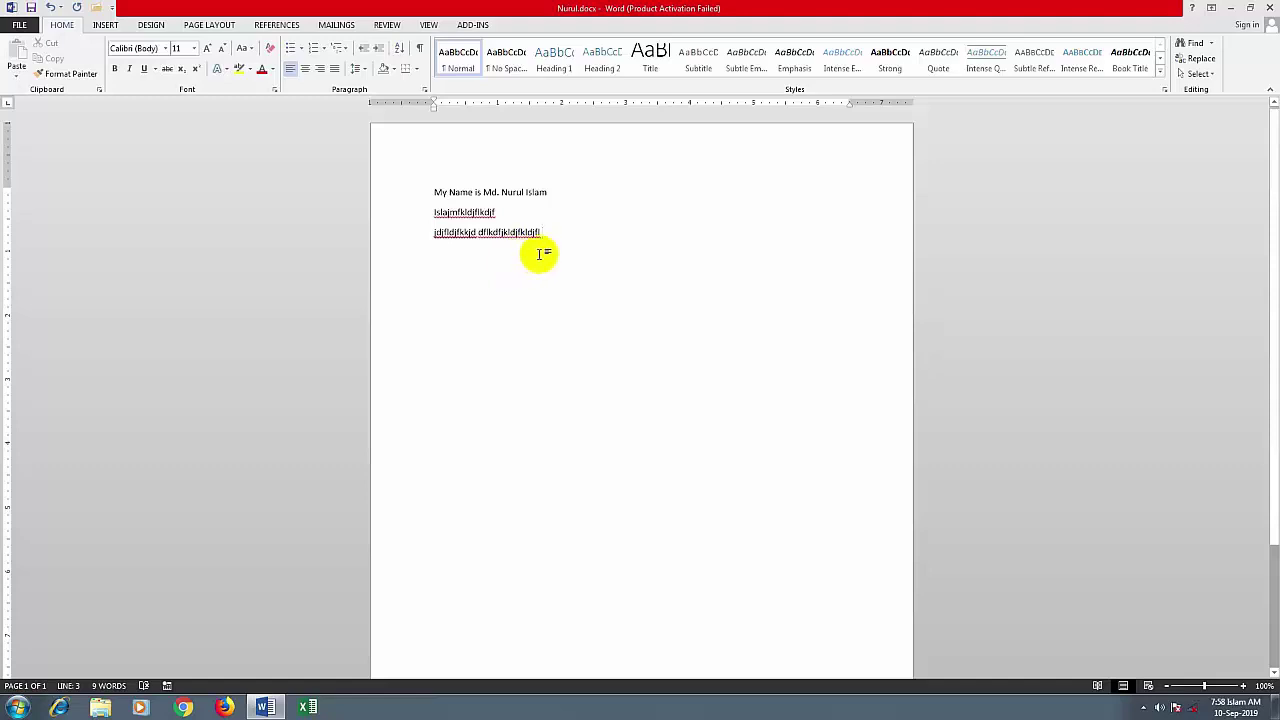
pyautogui.hotkey('ctrl', 'a')
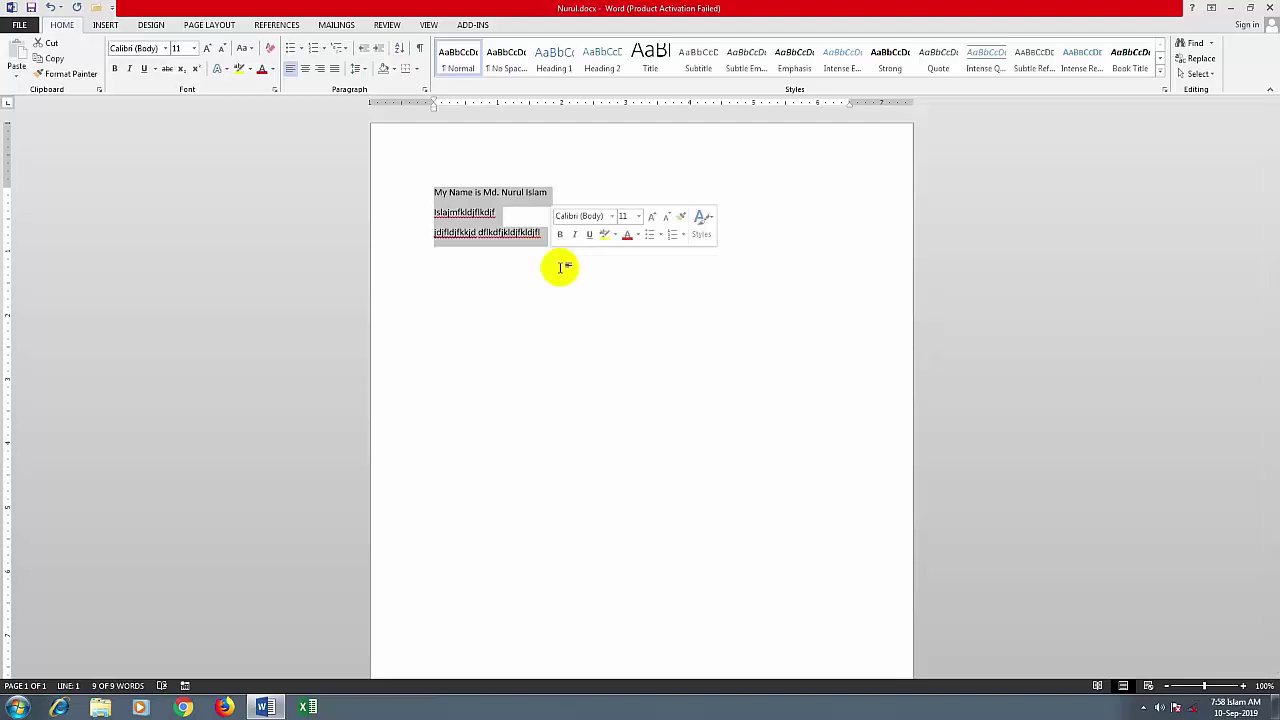
pyautogui.click(545, 195)
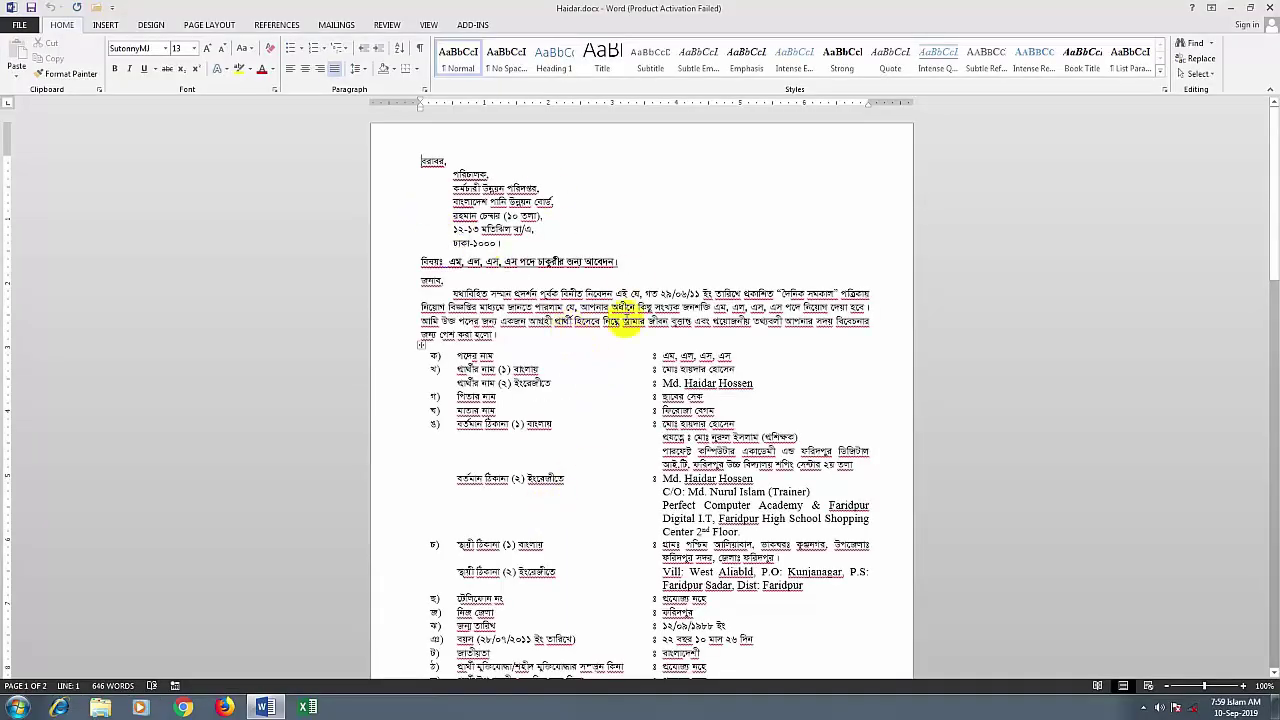
pyautogui.scroll(-1, 680, 370)
pyautogui.scroll(1, 680, 370)
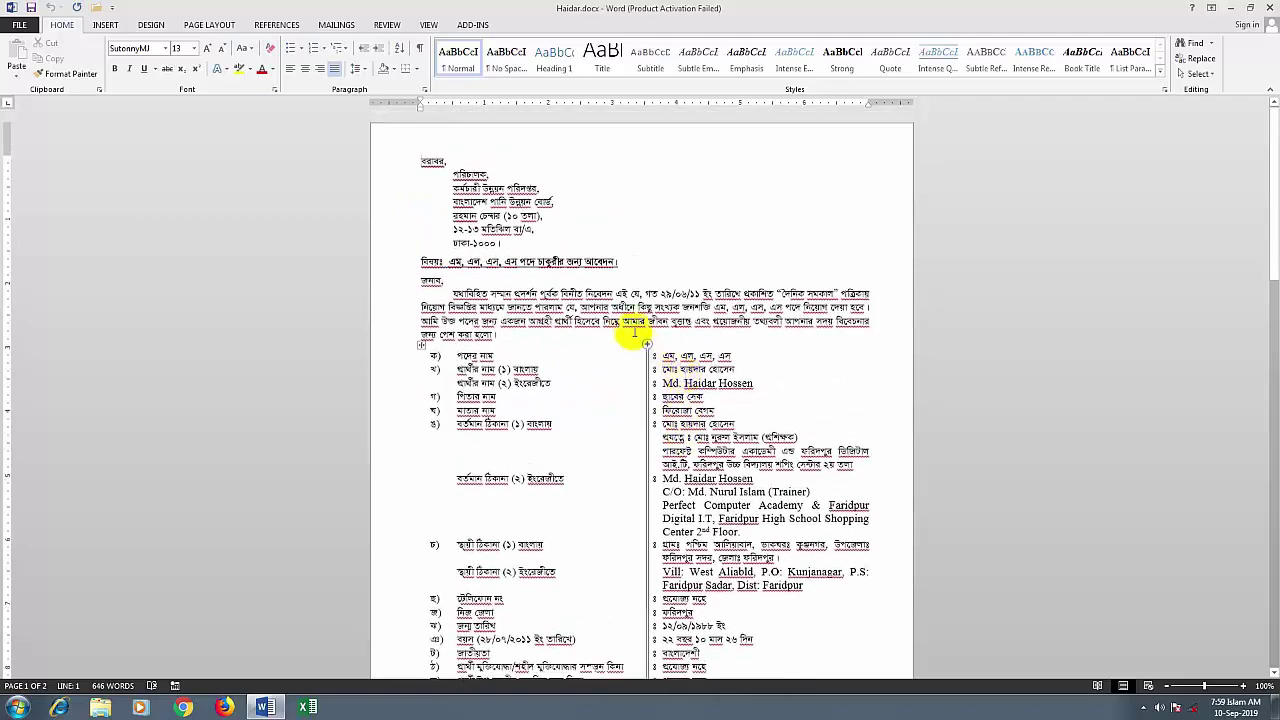
pyautogui.click(712, 355)
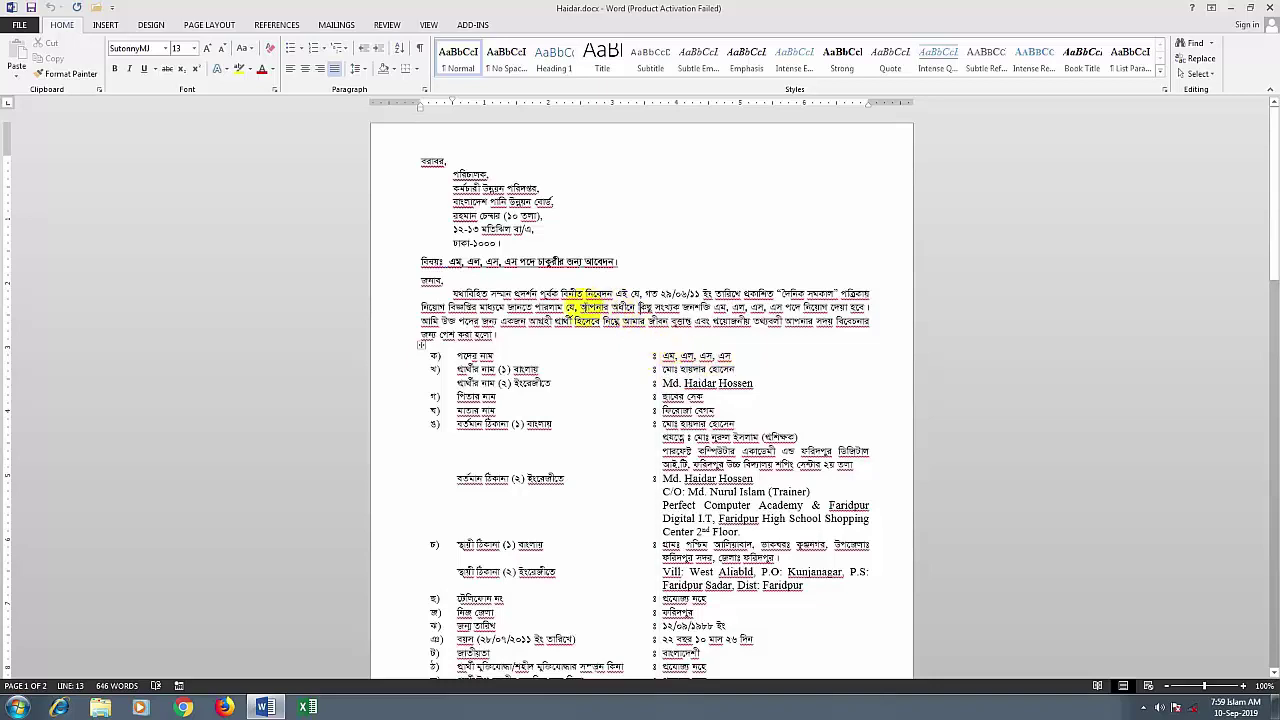
pyautogui.click(19, 24)
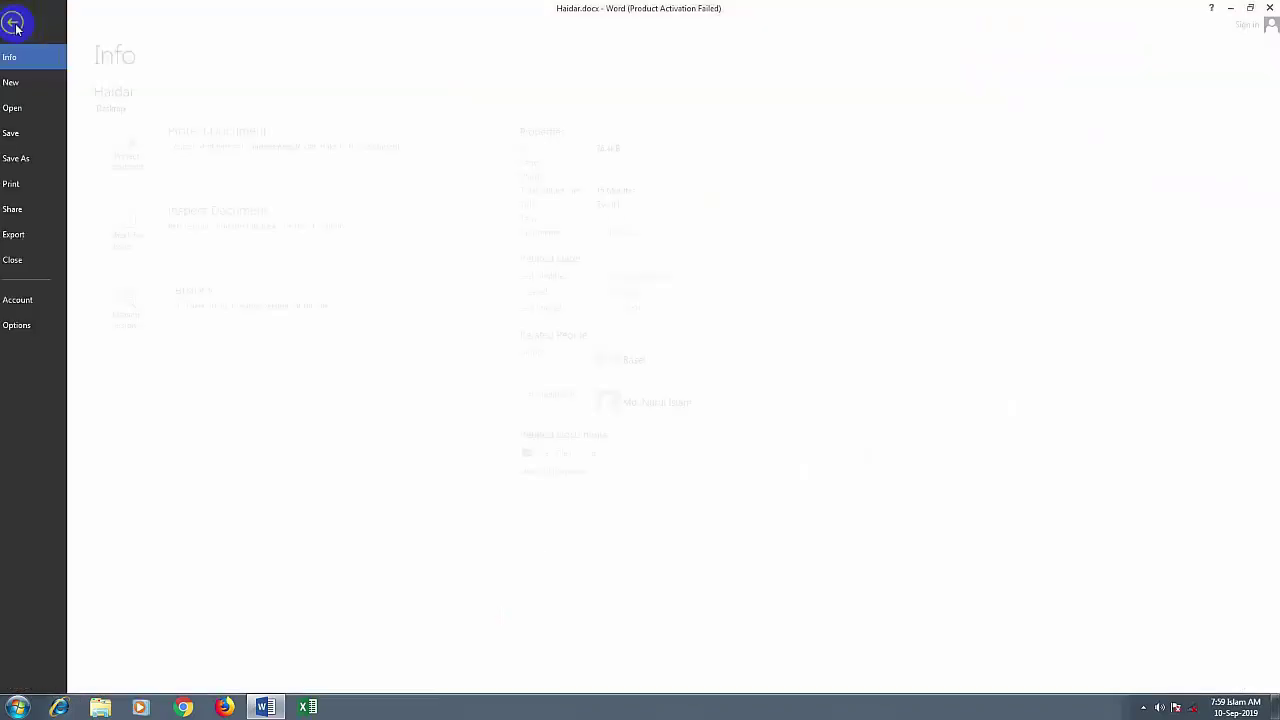
pyautogui.click(25, 240)
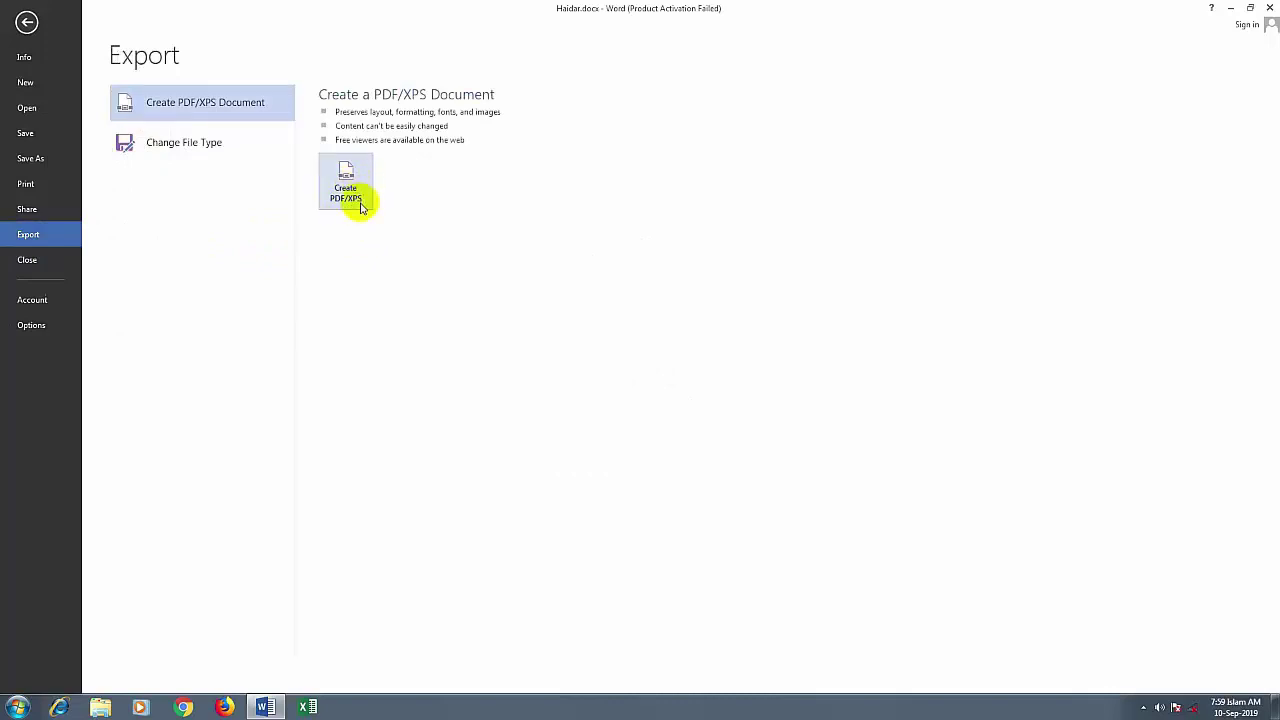
pyautogui.click(347, 186)
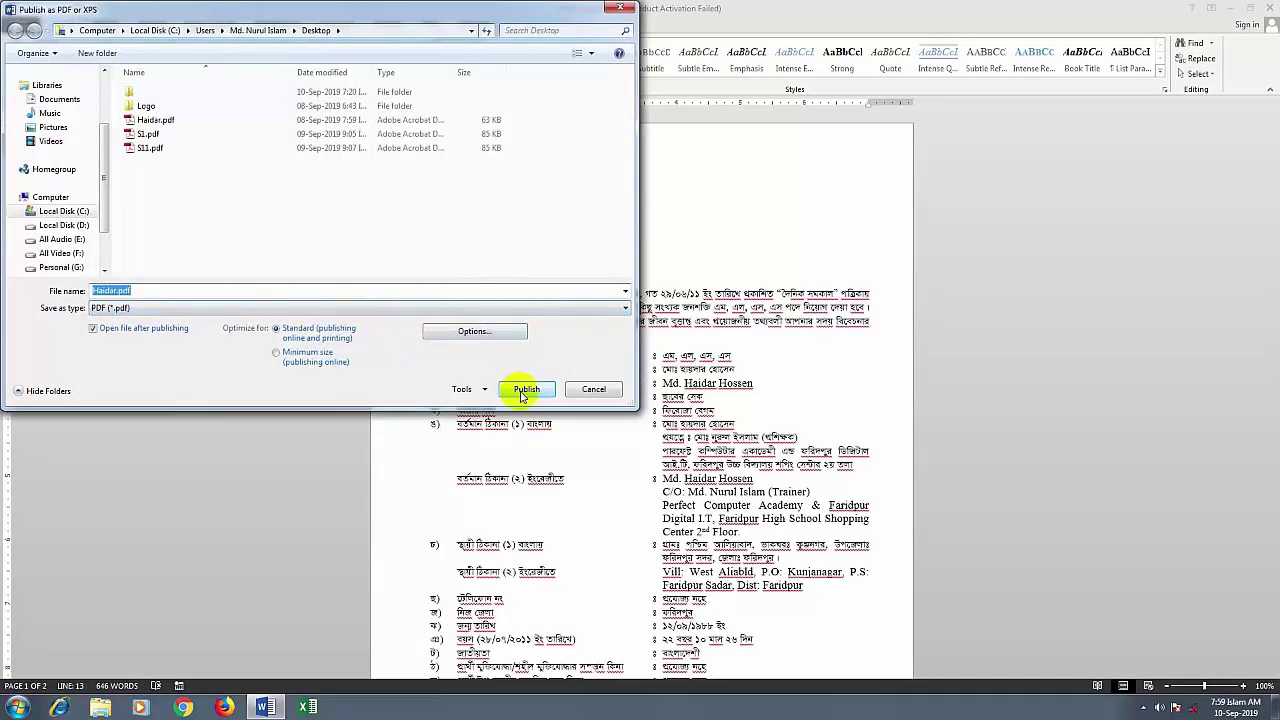
pyautogui.click(621, 10)
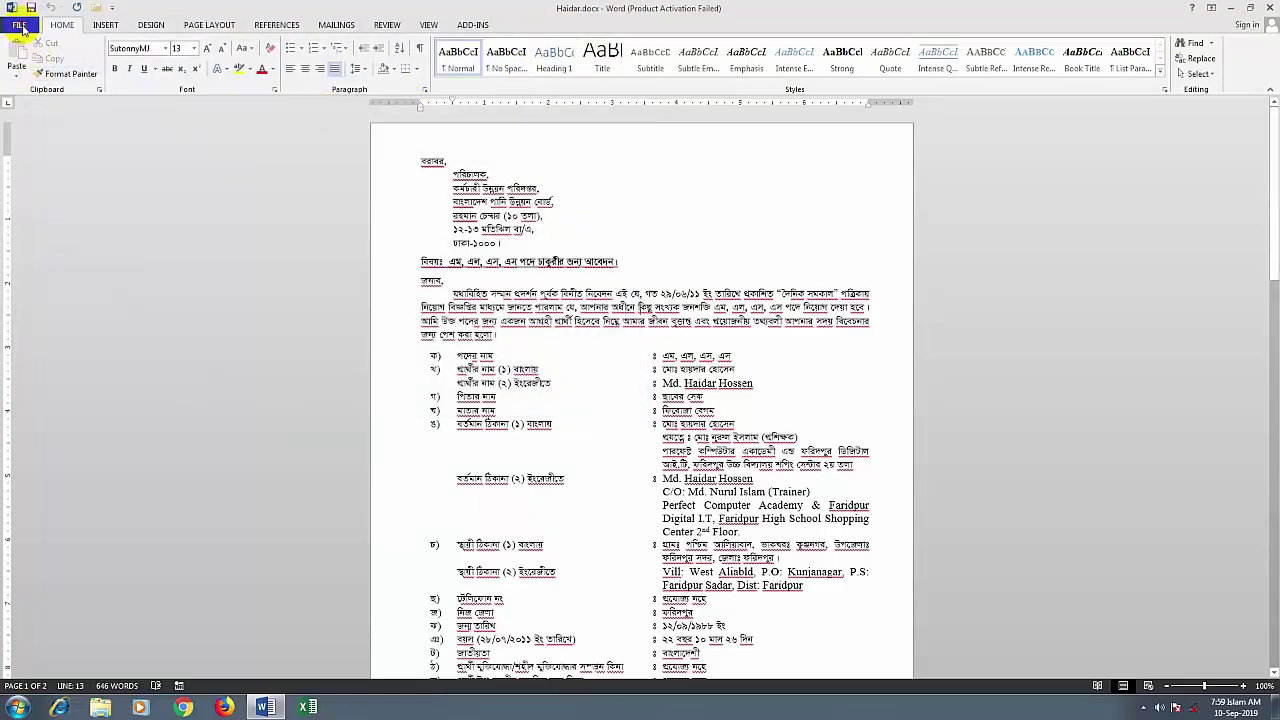
pyautogui.click(19, 24)
pyautogui.click(28, 234)
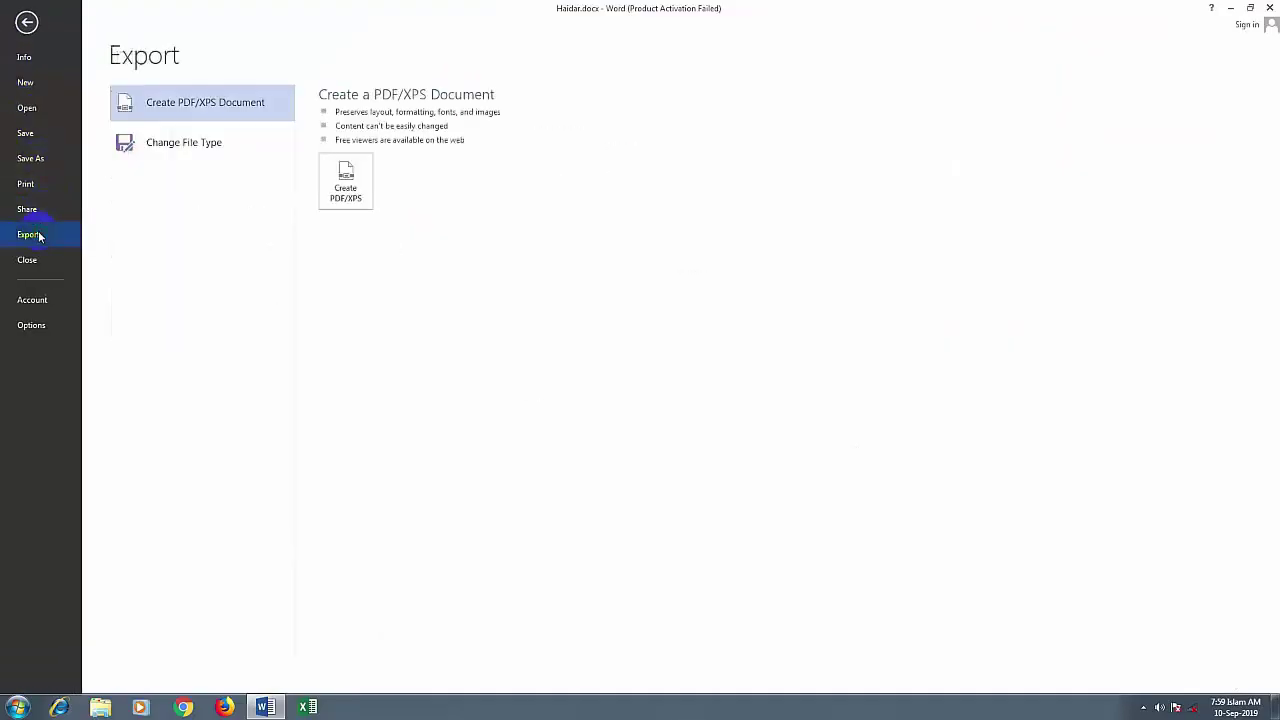
pyautogui.click(168, 147)
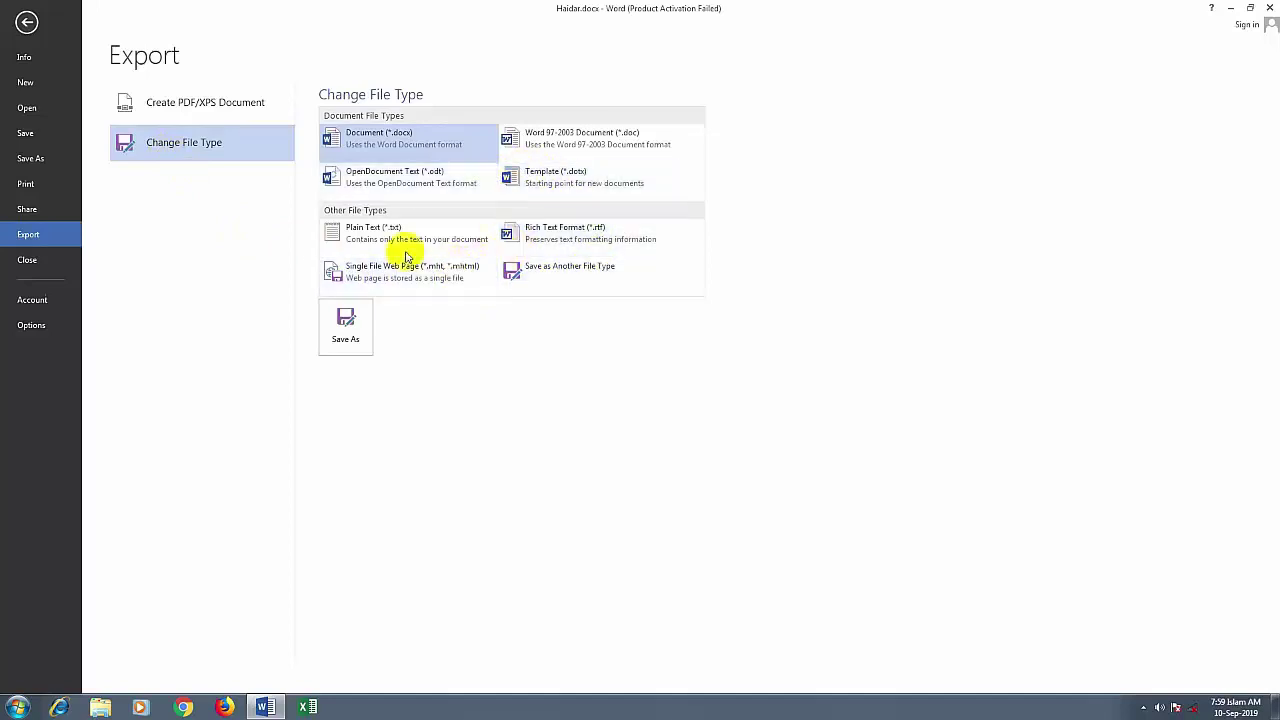
pyautogui.click(26, 24)
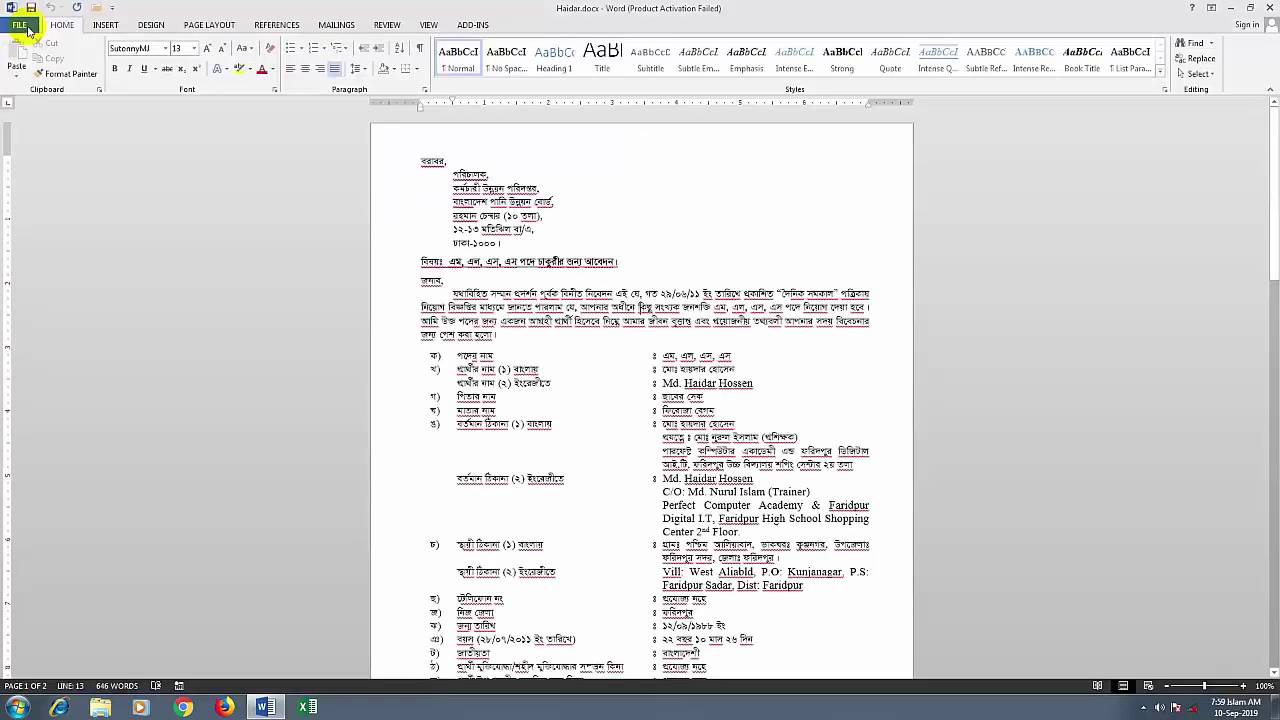
# Save a copy of the letter to the Desktop as a PDF named Haidar1.pdf
pyautogui.click(20, 26)
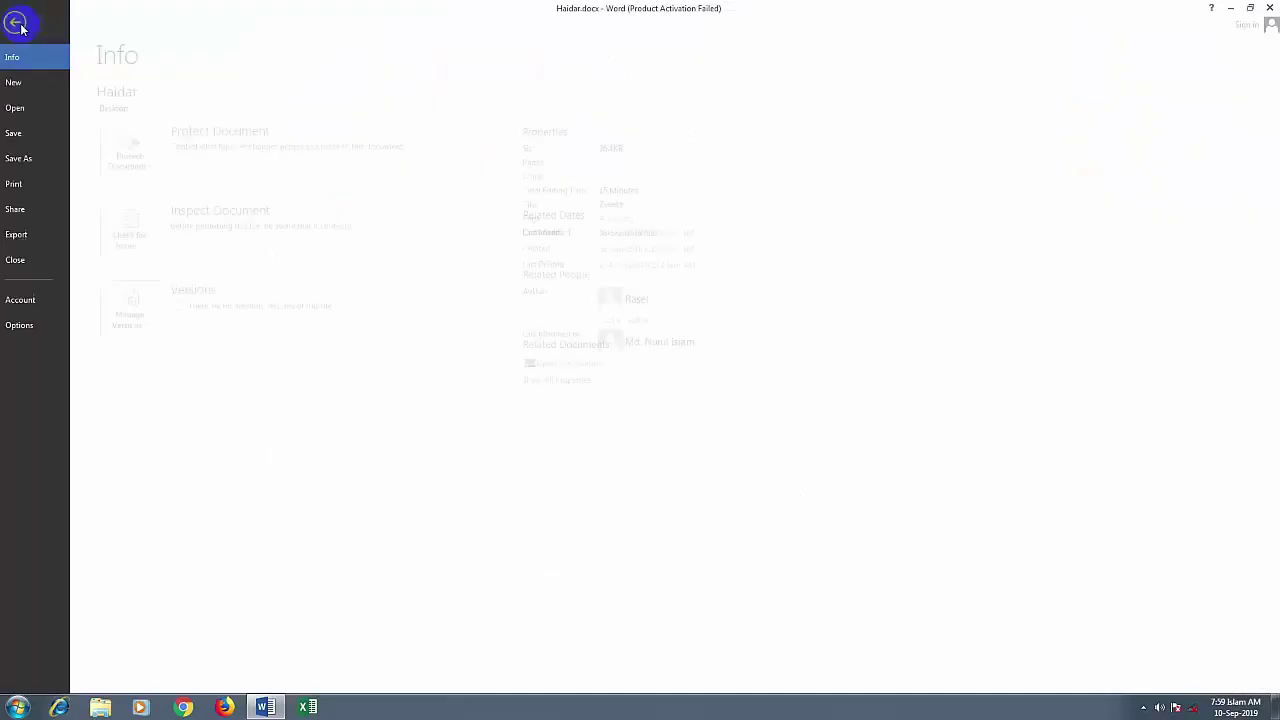
pyautogui.click(31, 160)
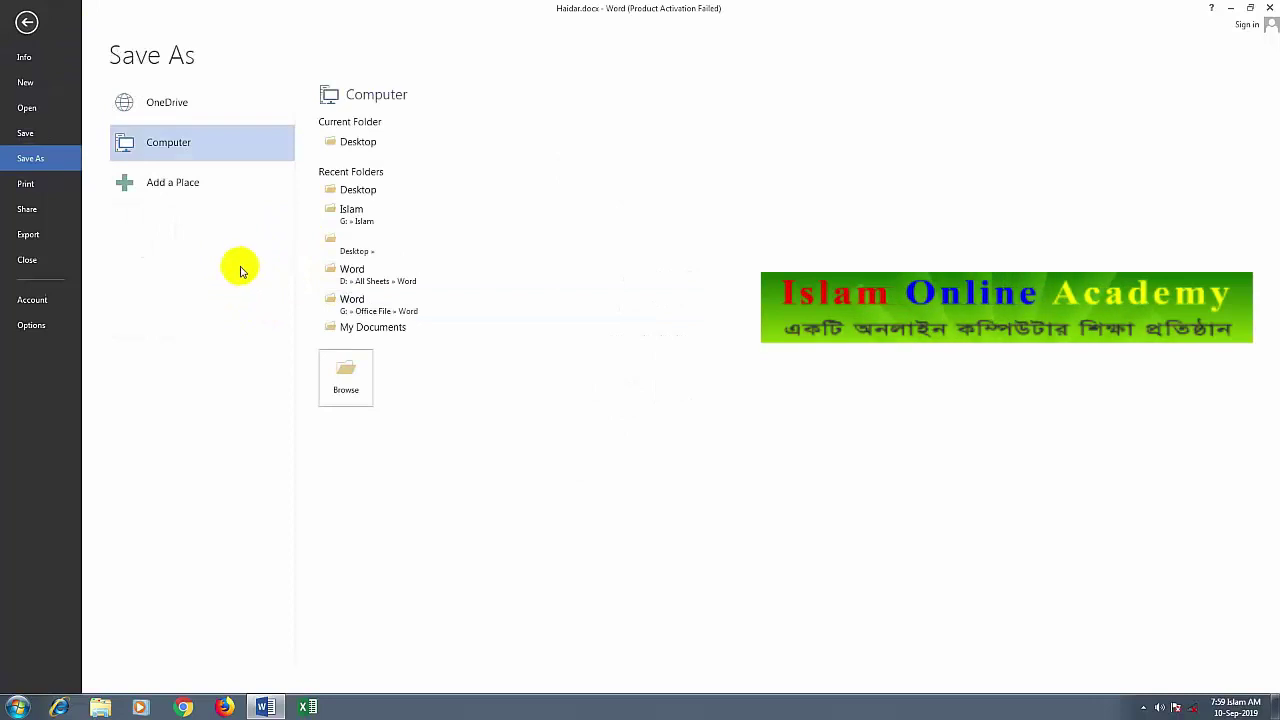
pyautogui.click(368, 145)
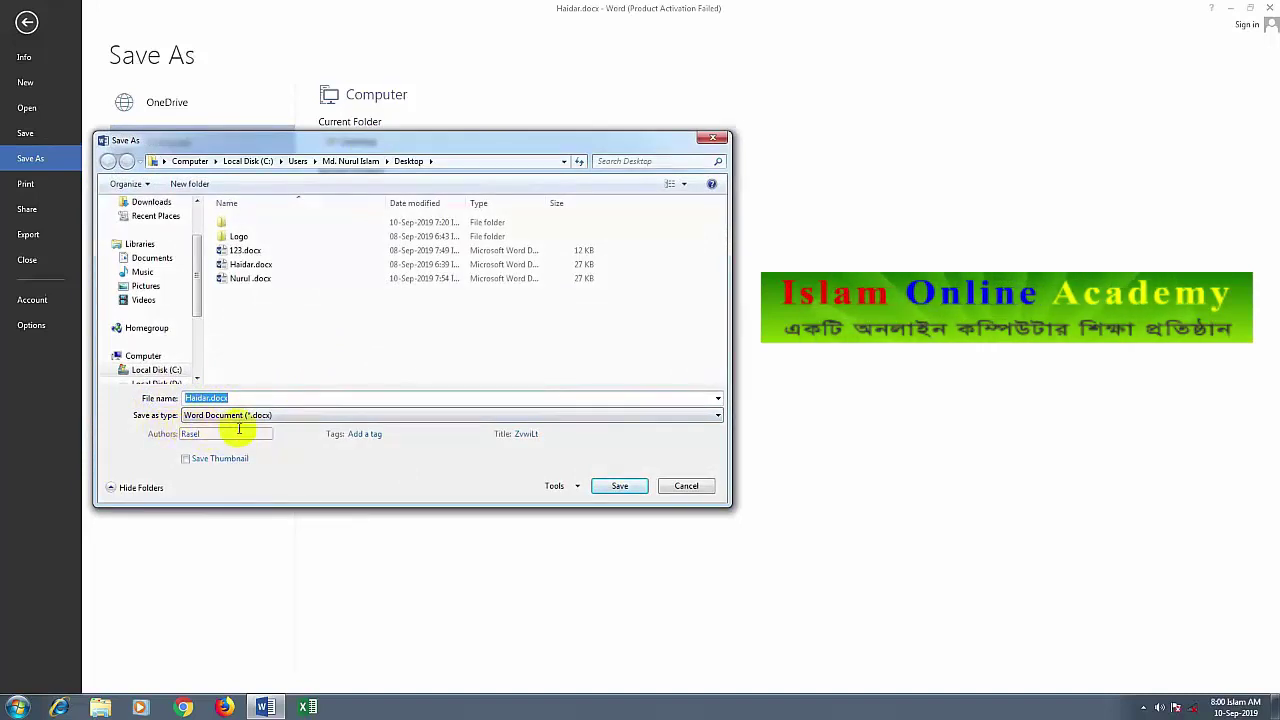
pyautogui.click(718, 417)
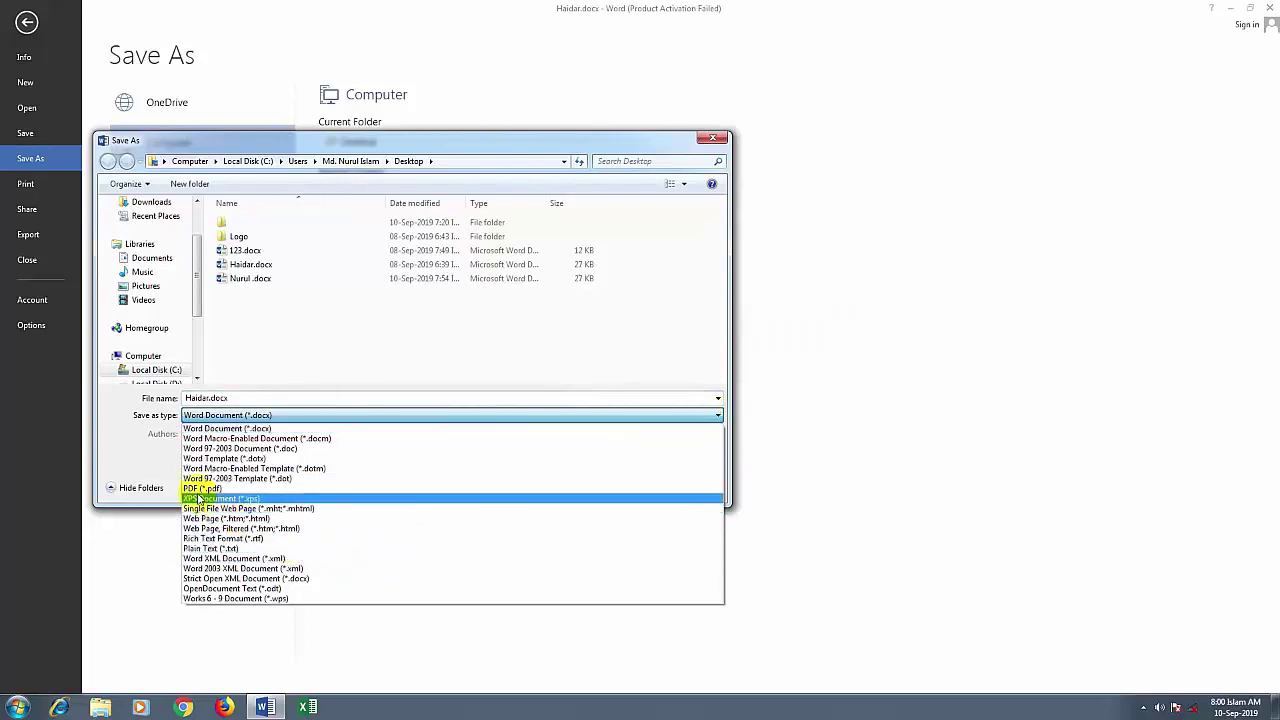
pyautogui.click(205, 489)
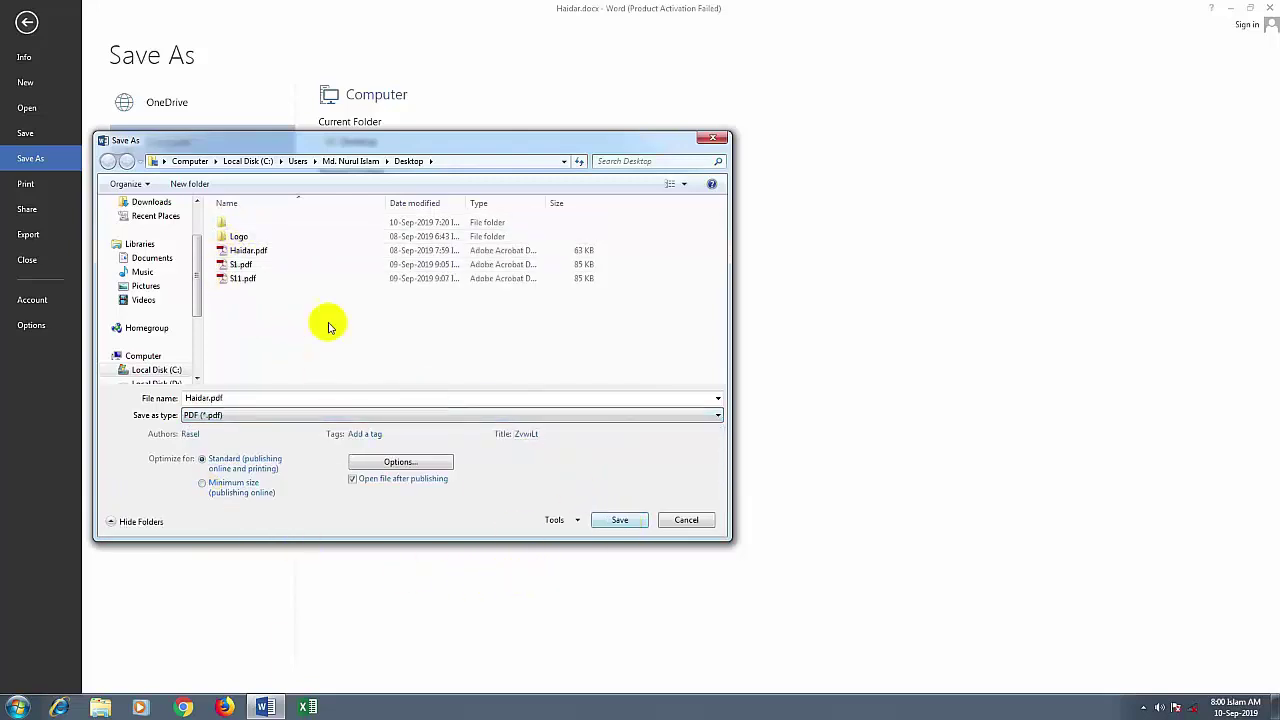
pyautogui.doubleClick(207, 397)
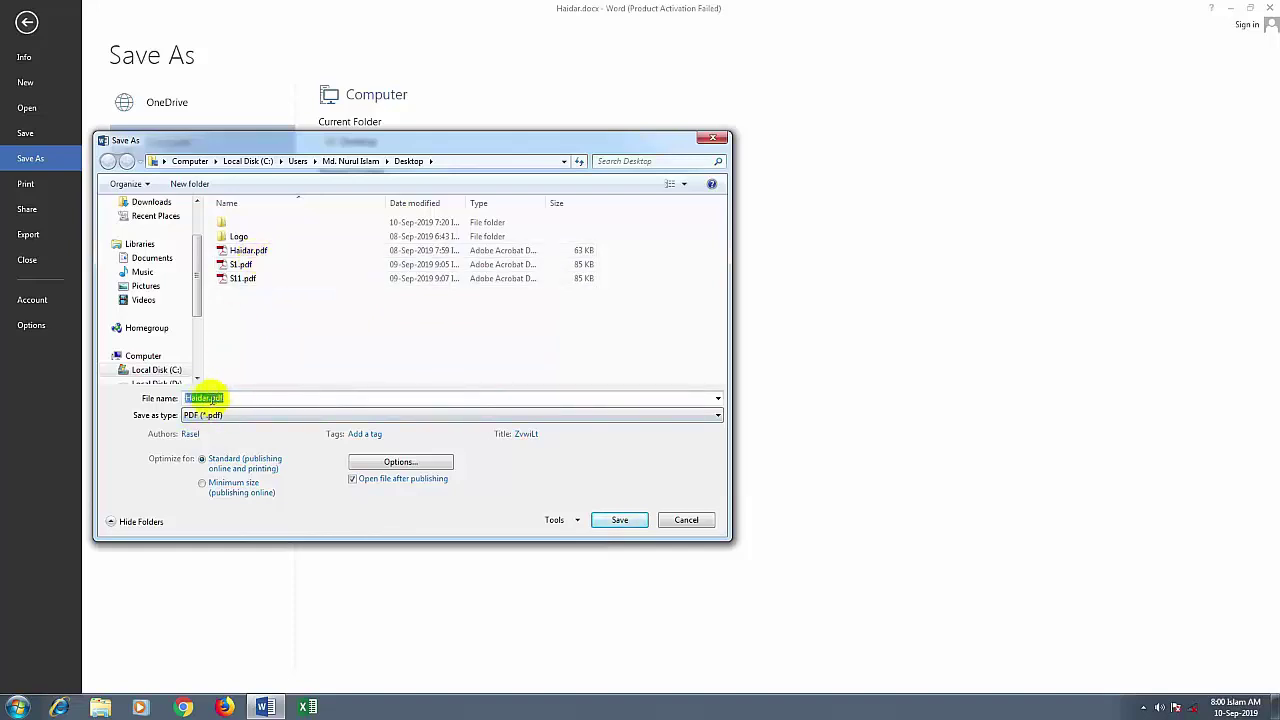
pyautogui.click(204, 397)
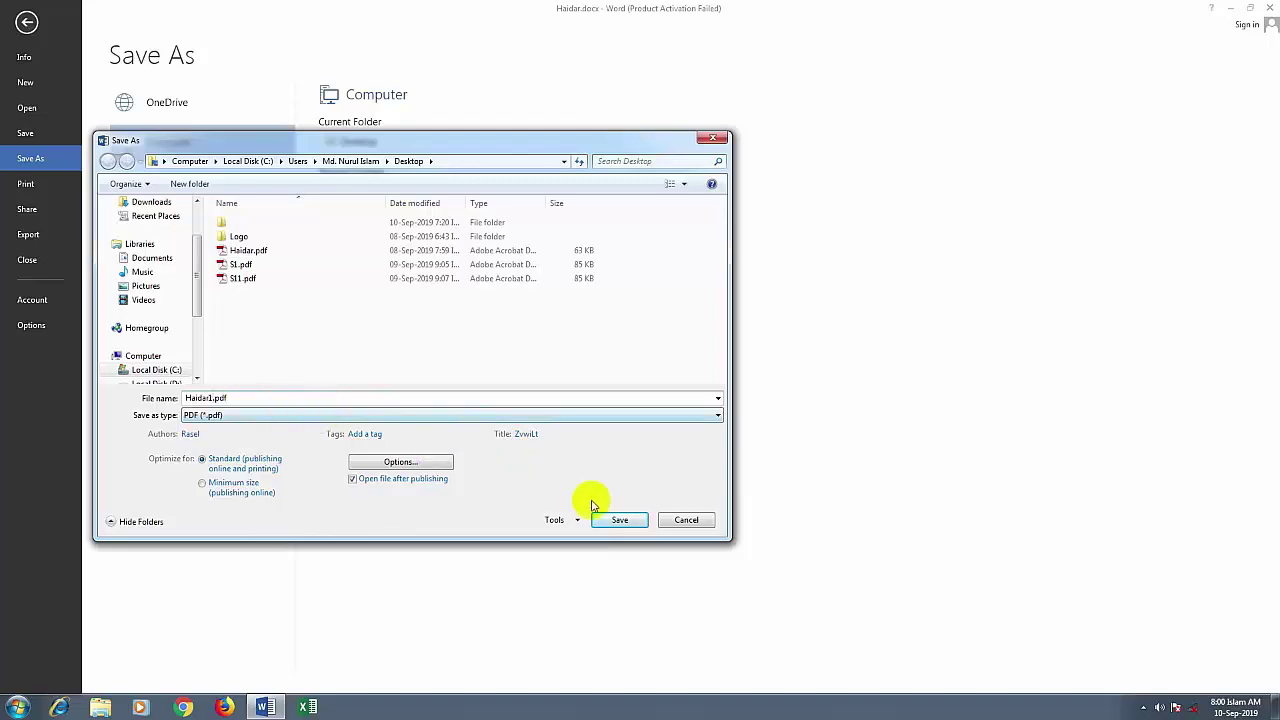
pyautogui.click(619, 521)
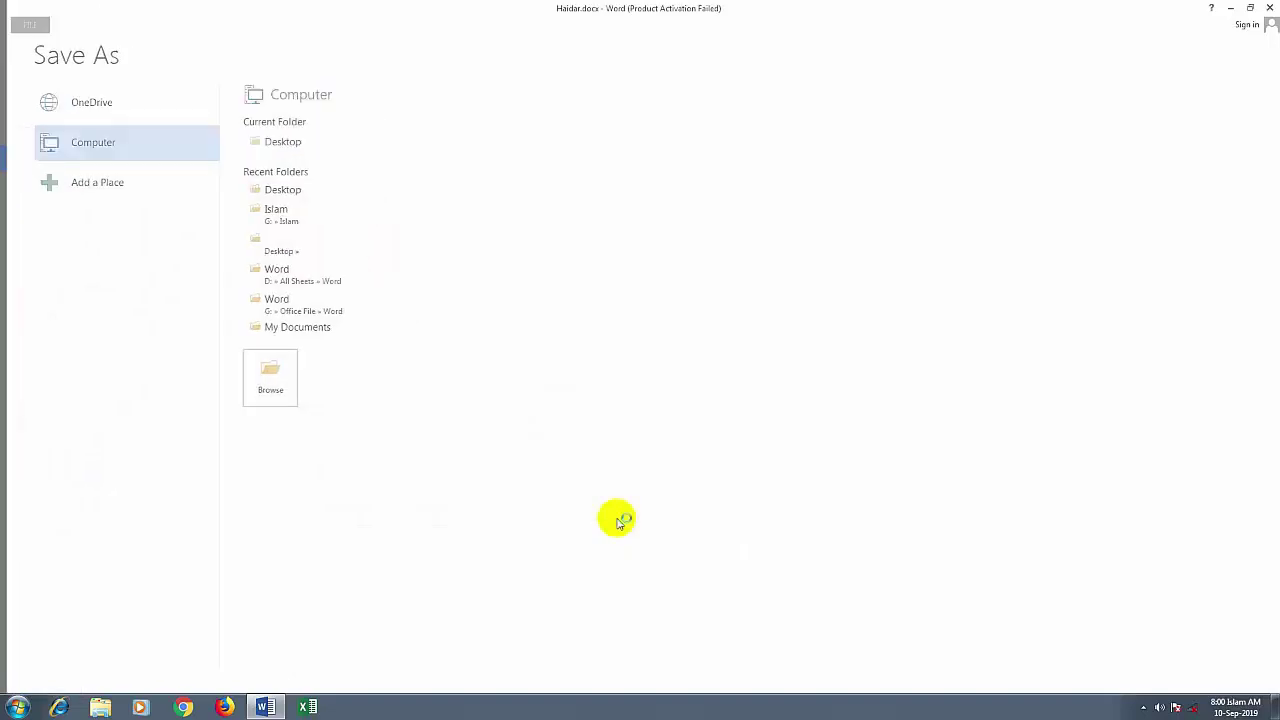
# Select the address block and applicant detail rows in Haidar1.pdf, then close Adobe Reader
pyautogui.moveTo(248, 204); pyautogui.dragTo(335, 290)
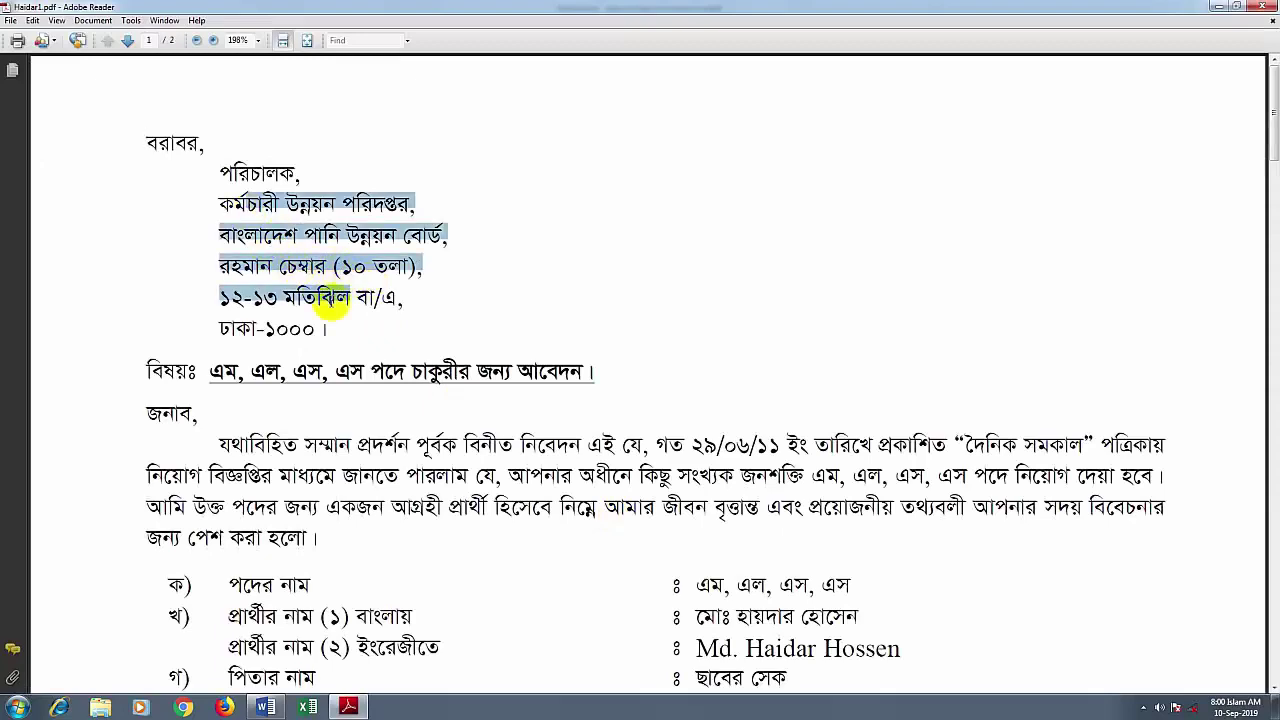
pyautogui.scroll(-3, 528, 452)
pyautogui.moveTo(664, 448); pyautogui.dragTo(805, 530)
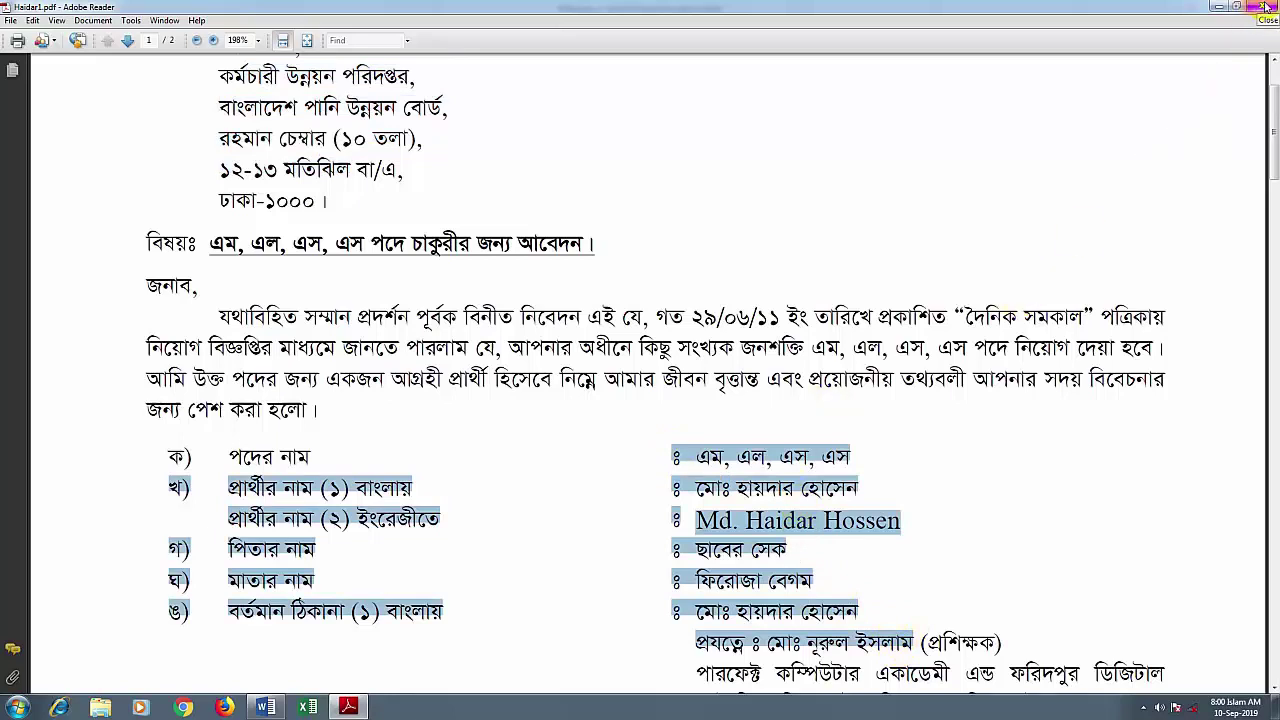
pyautogui.click(1265, 7)
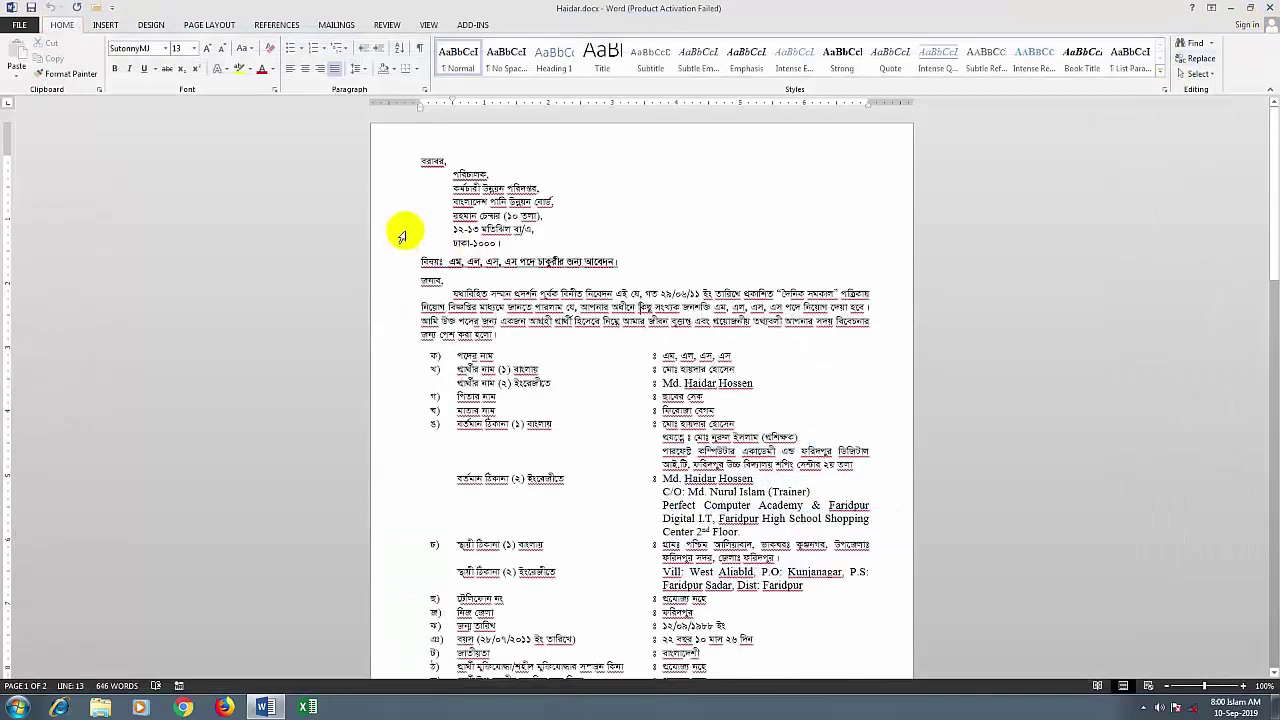
pyautogui.click(22, 25)
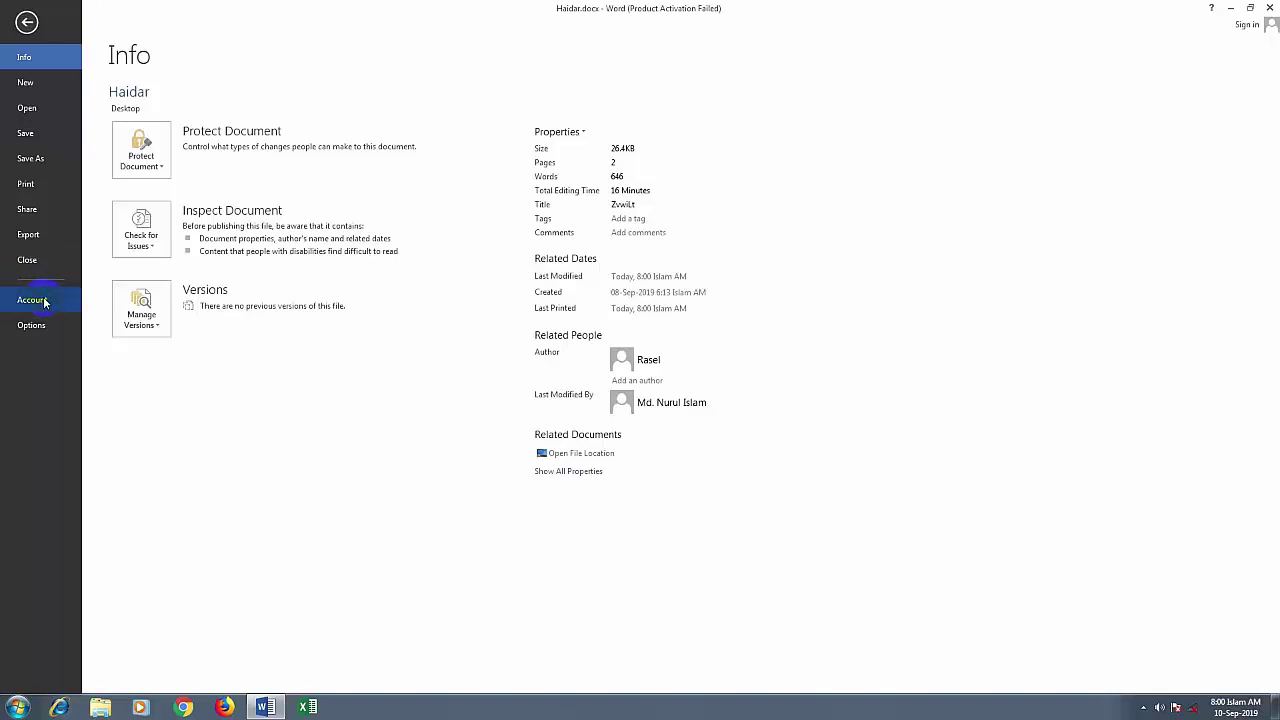
pyautogui.click(44, 302)
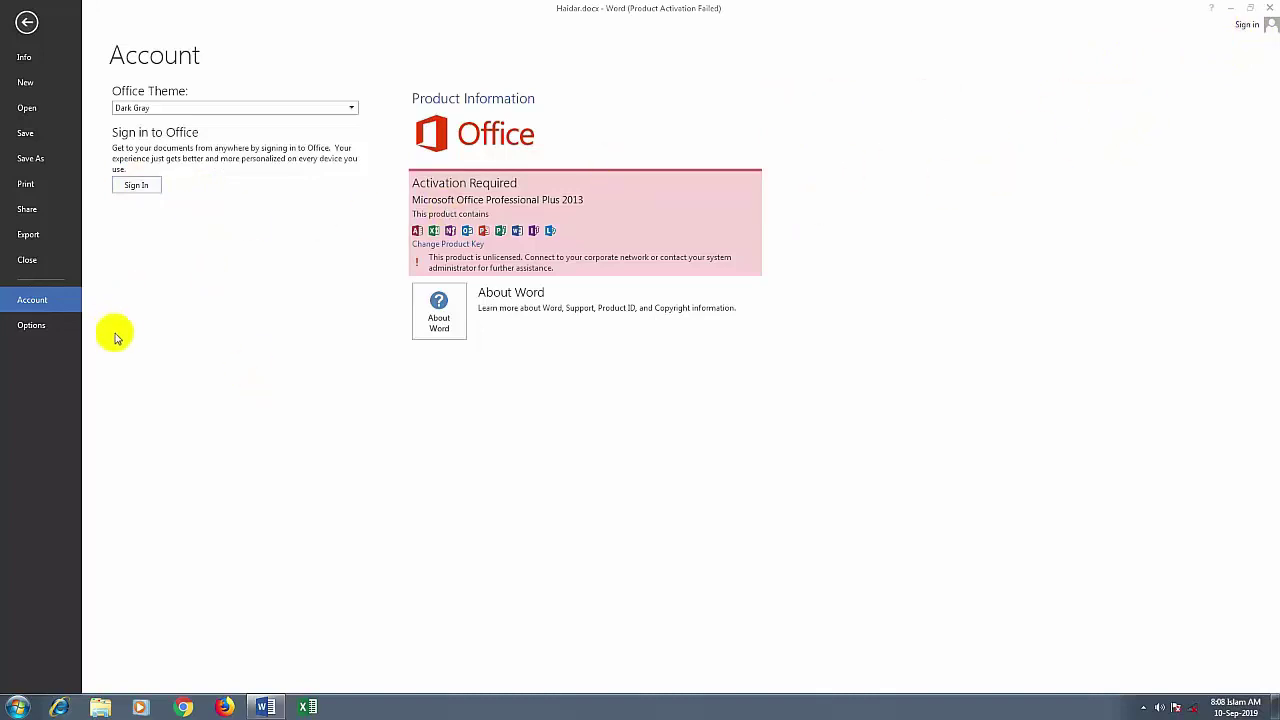
pyautogui.click(59, 341)
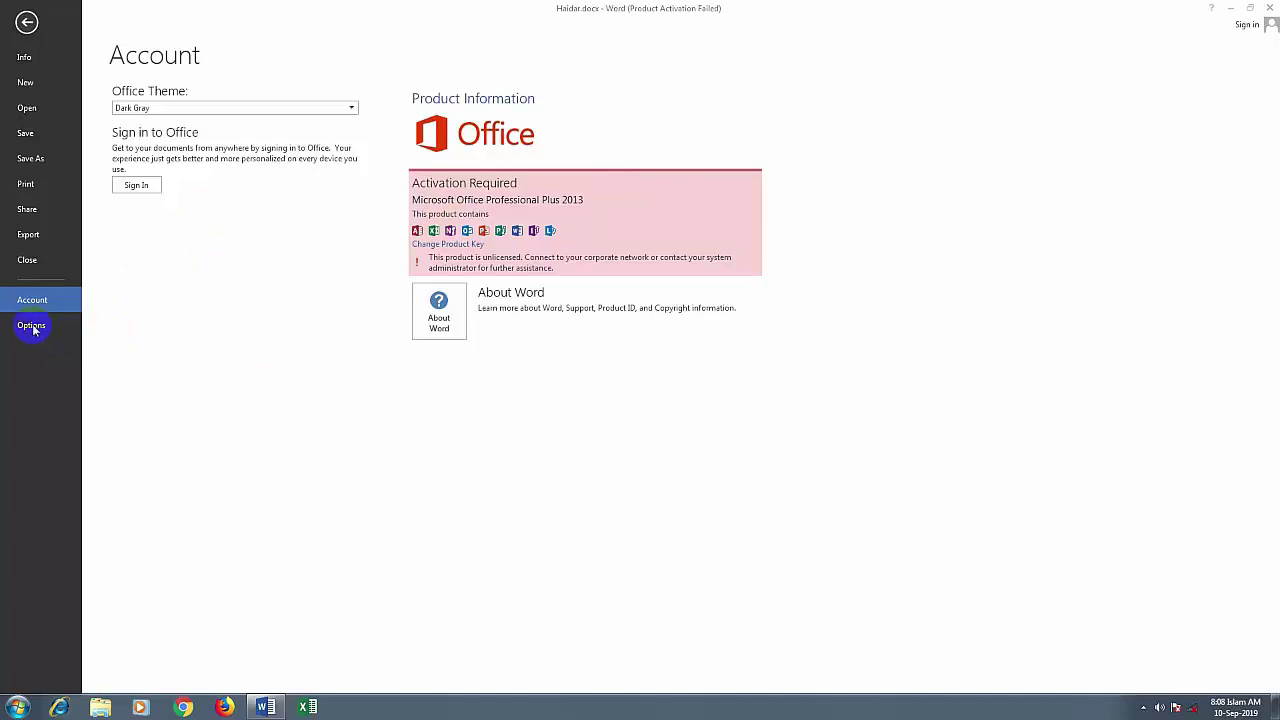
pyautogui.click(33, 329)
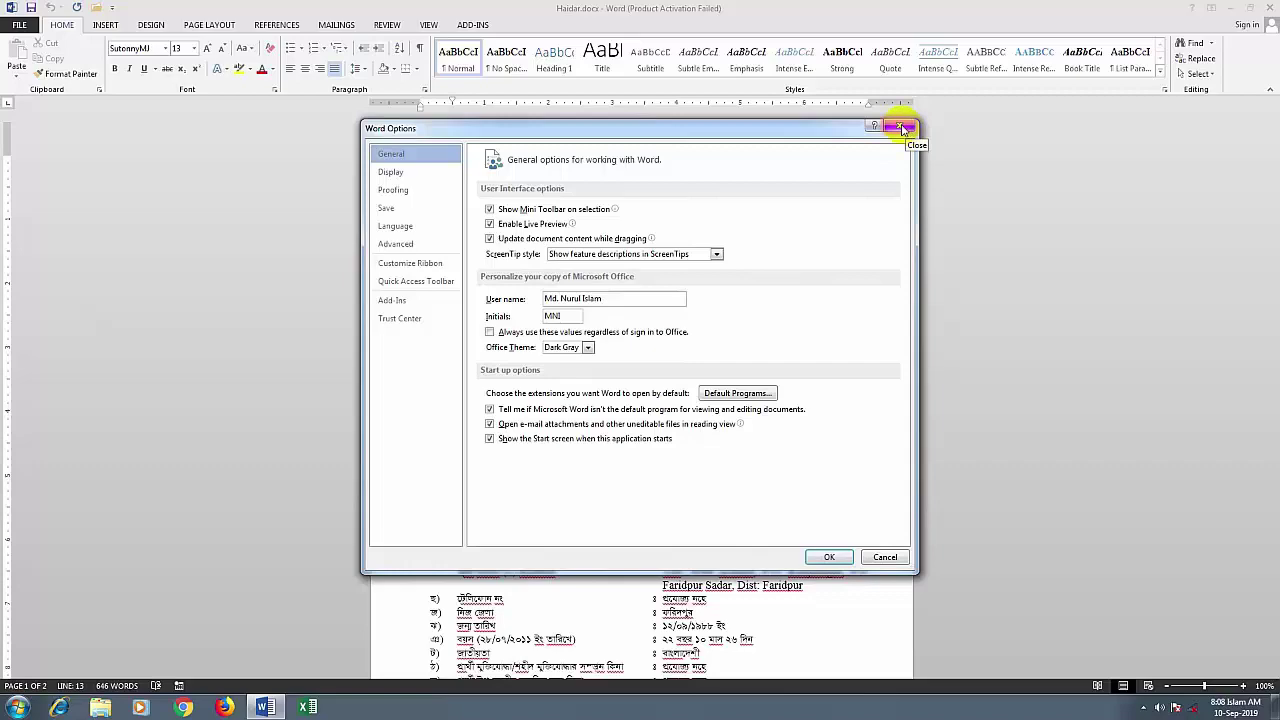
pyautogui.click(903, 129)
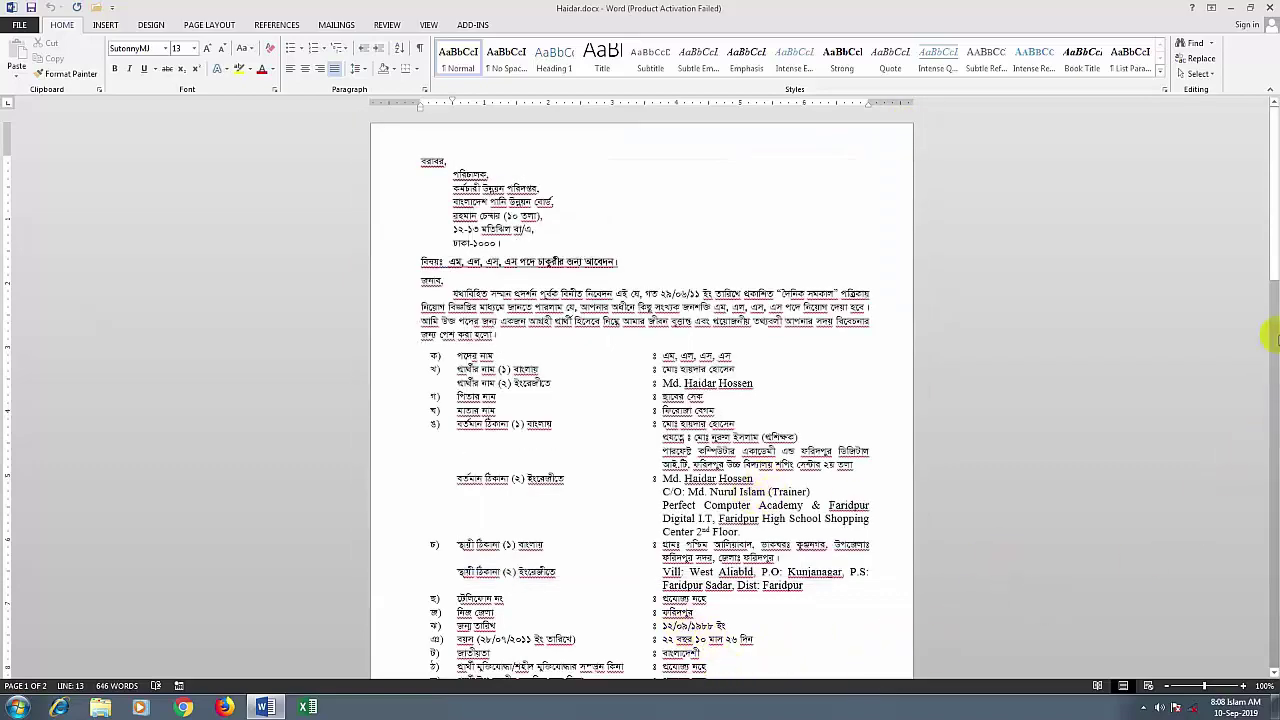
pyautogui.moveTo(1272, 255); pyautogui.dragTo(1272, 204)
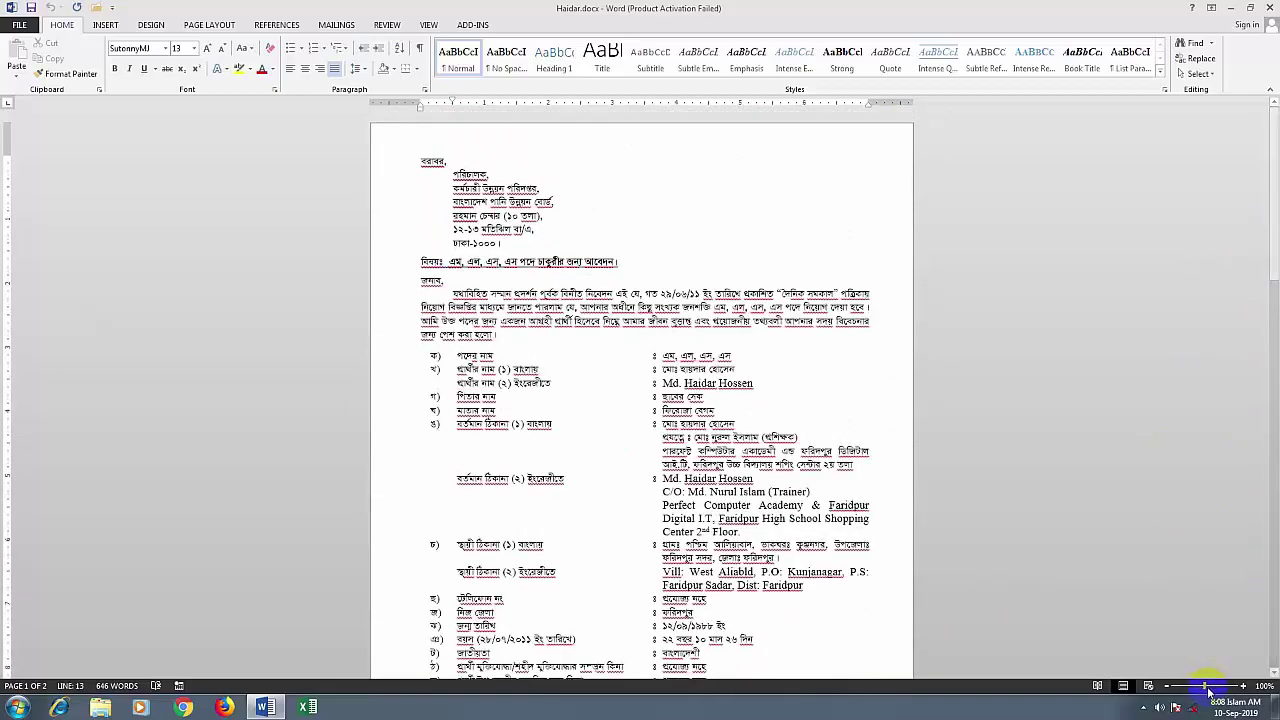
pyautogui.moveTo(1204, 686); pyautogui.dragTo(1223, 689)
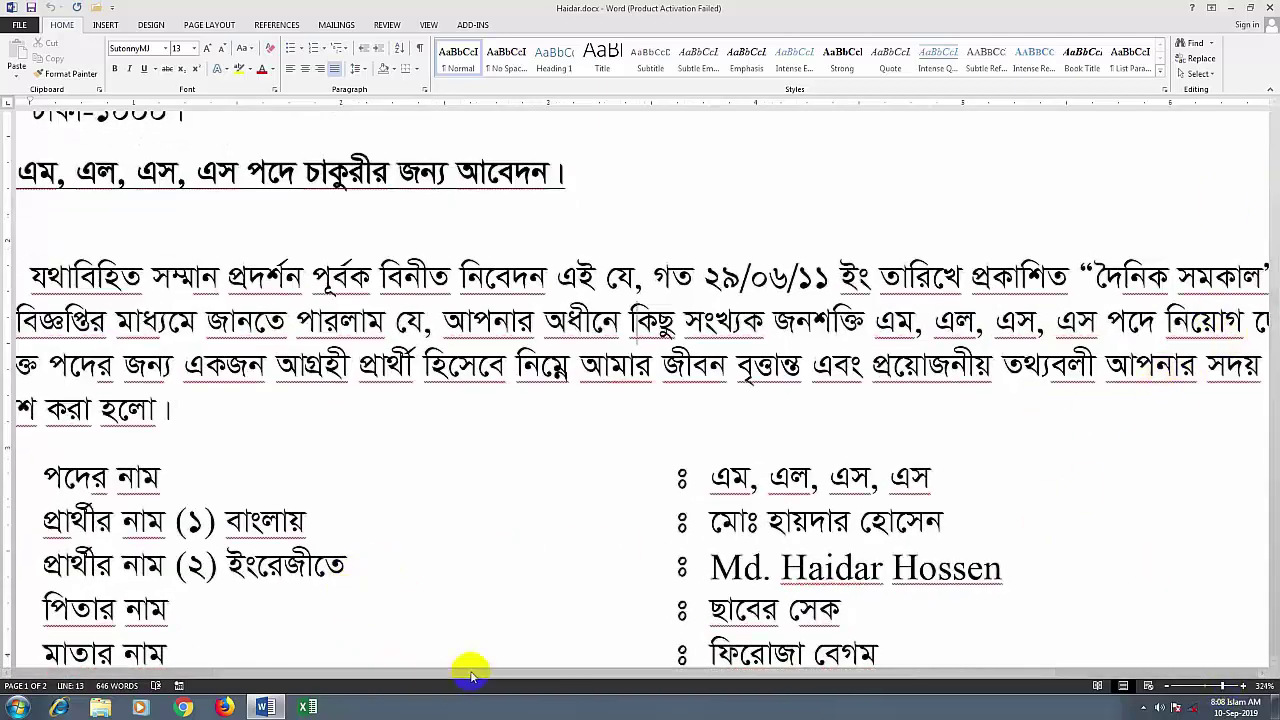
pyautogui.moveTo(840, 677); pyautogui.dragTo(1214, 690)
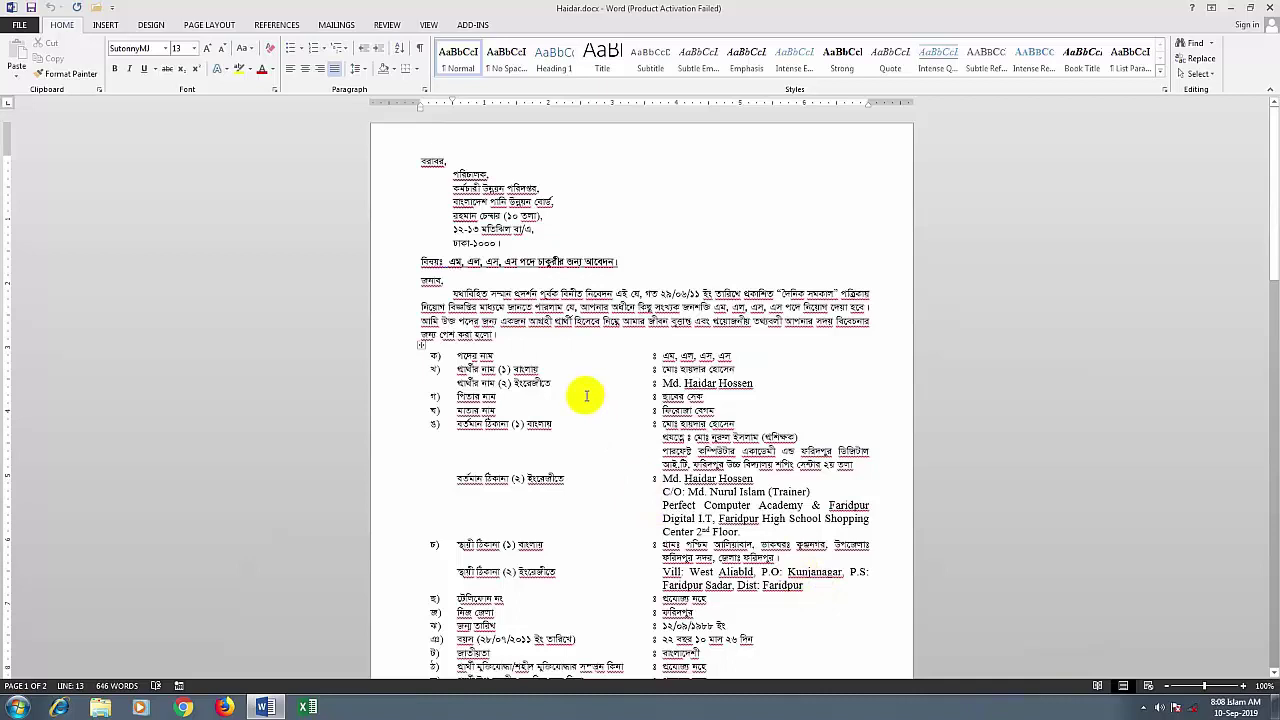
# Remove the Open command from the Quick Access Toolbar in Word Options
pyautogui.click(18, 27)
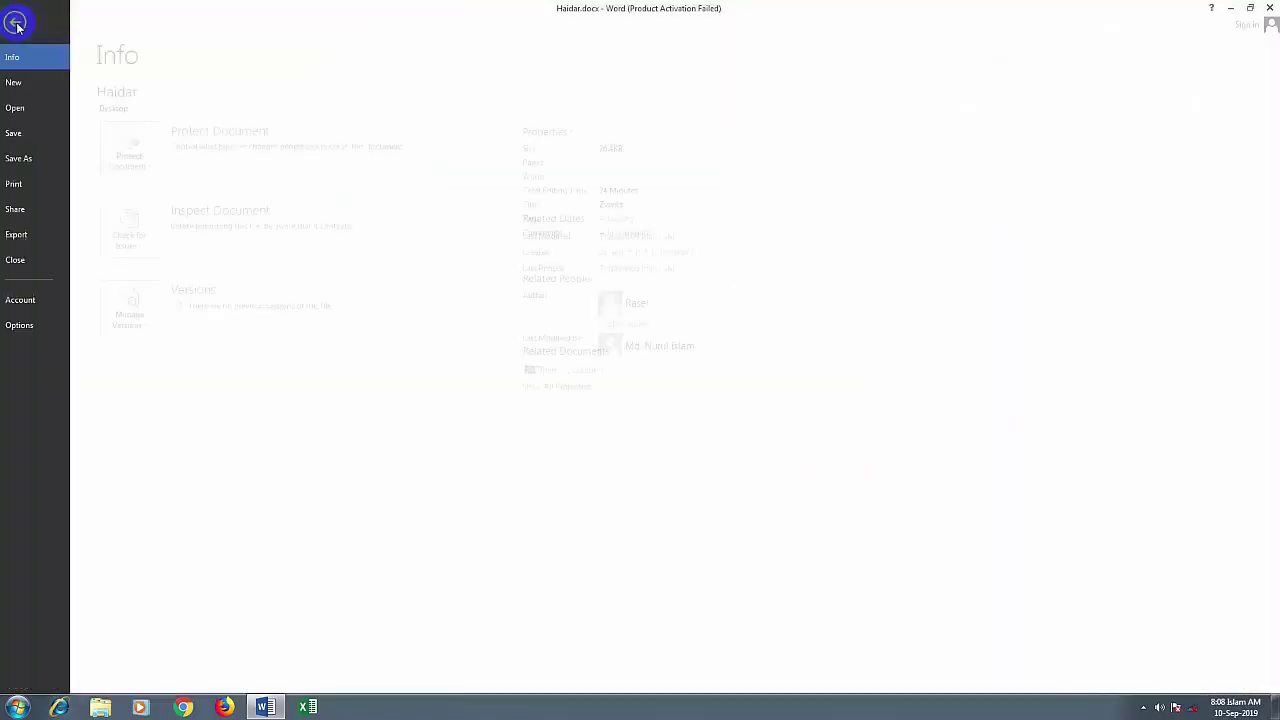
pyautogui.click(31, 326)
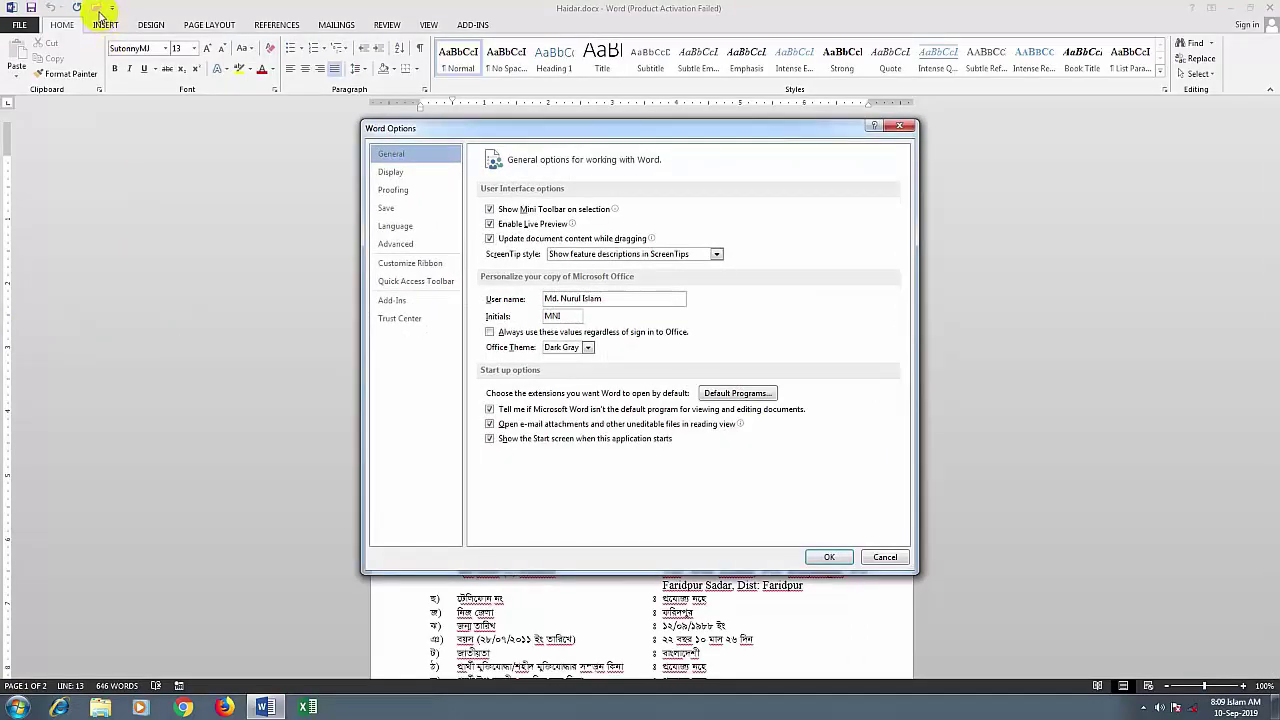
pyautogui.click(425, 287)
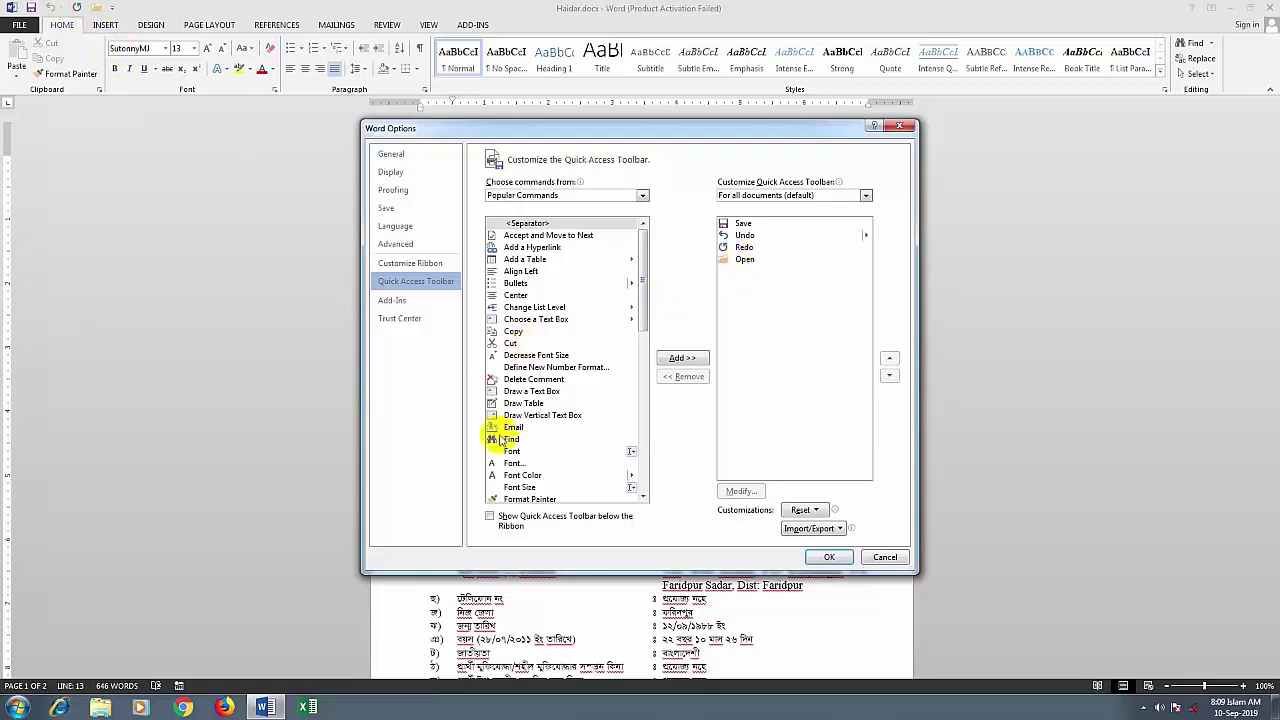
pyautogui.click(731, 263)
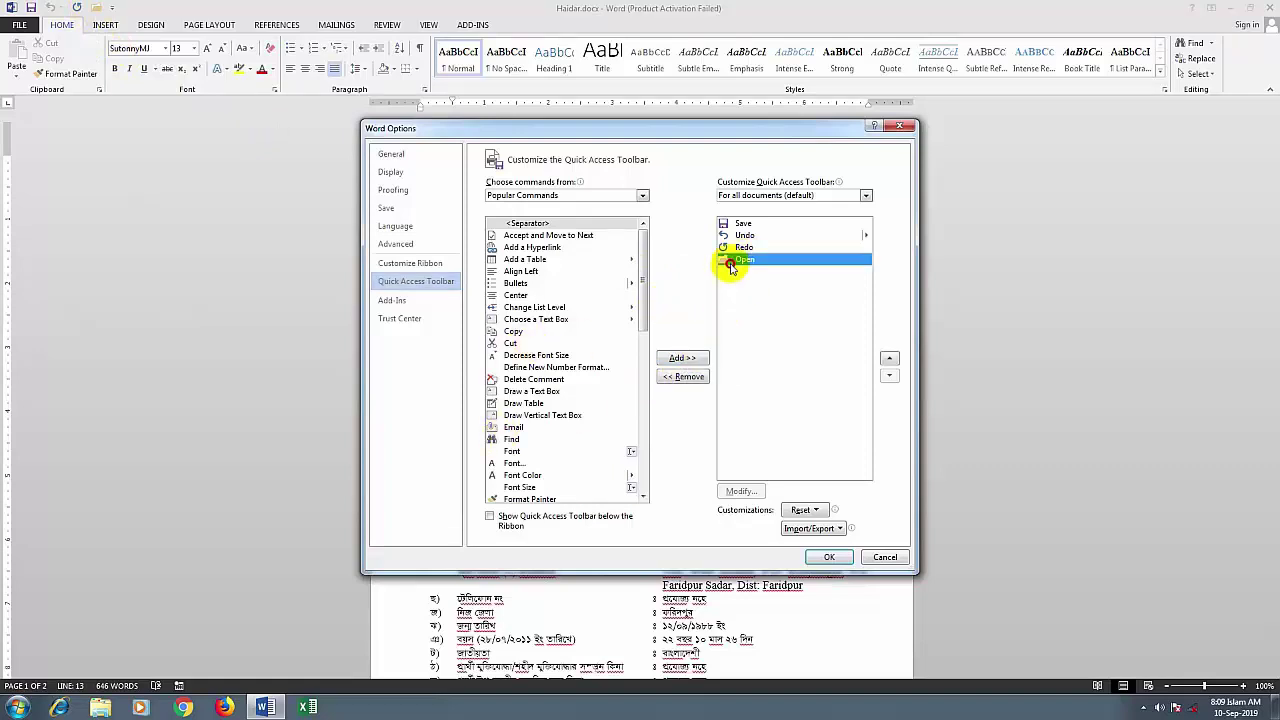
pyautogui.click(683, 377)
pyautogui.click(829, 557)
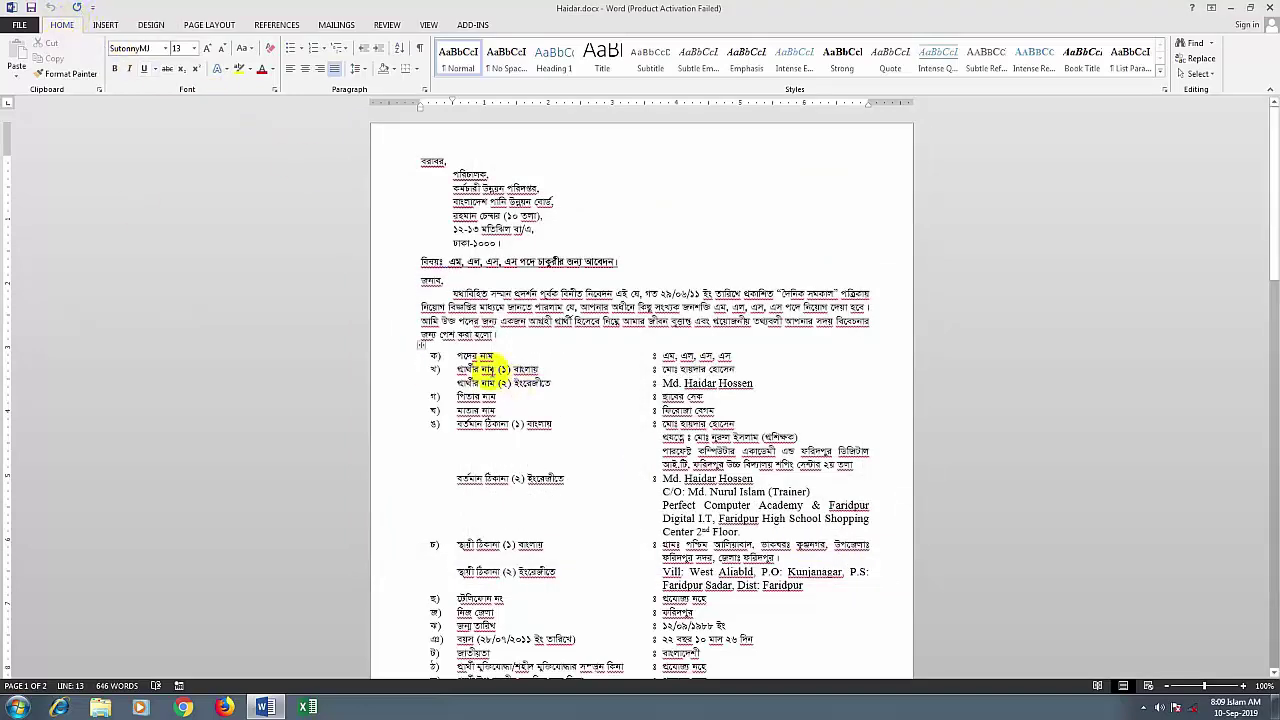
# Uncheck Show horizontal scroll bar in the Advanced display options and apply
pyautogui.click(17, 24)
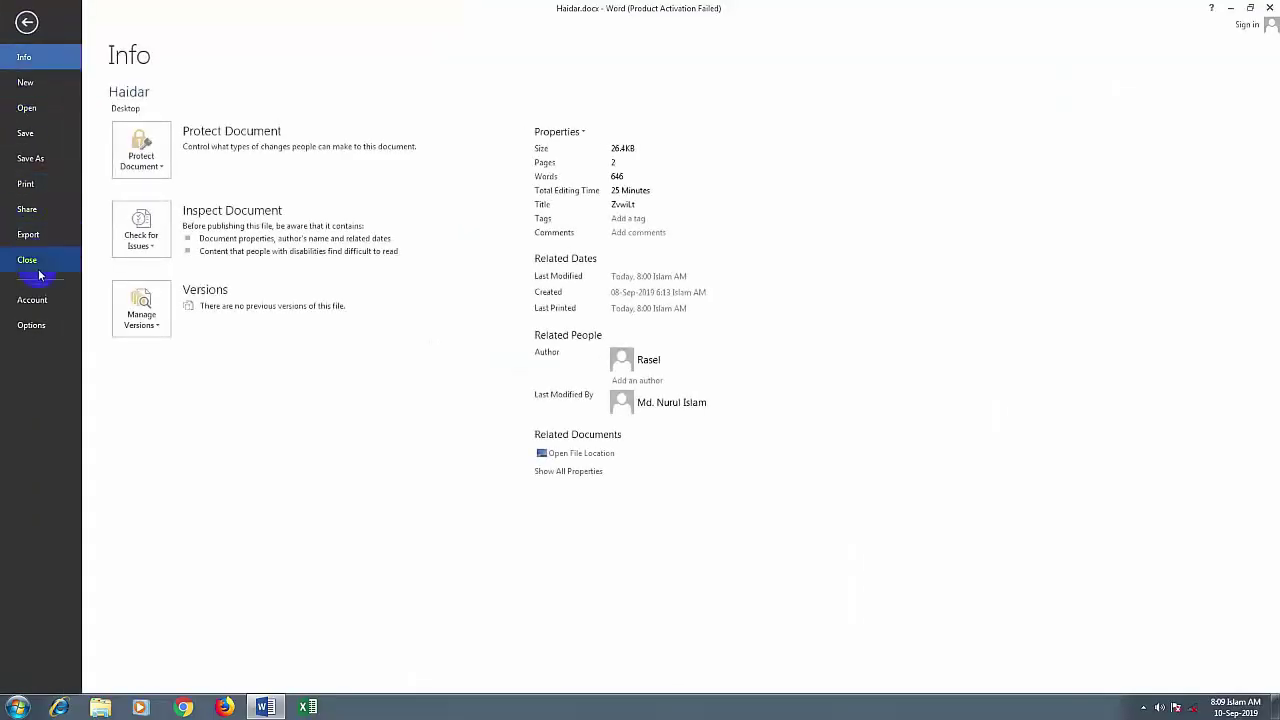
pyautogui.click(41, 327)
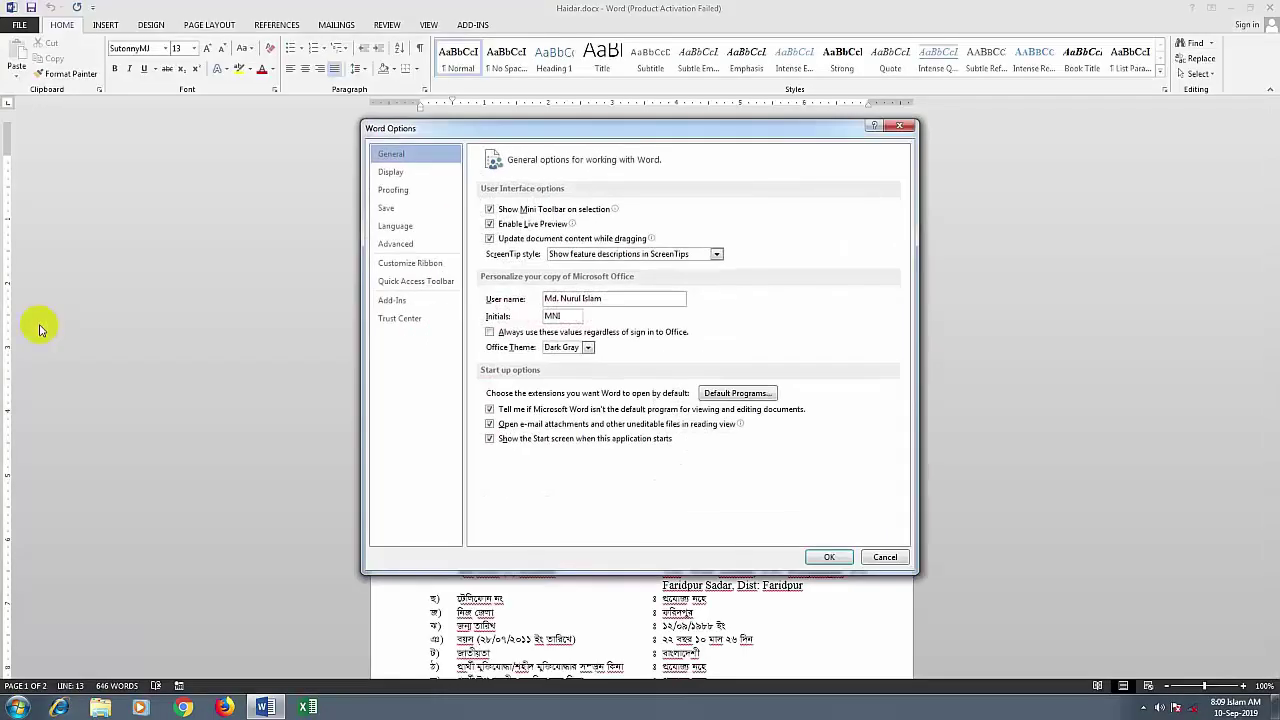
pyautogui.click(400, 245)
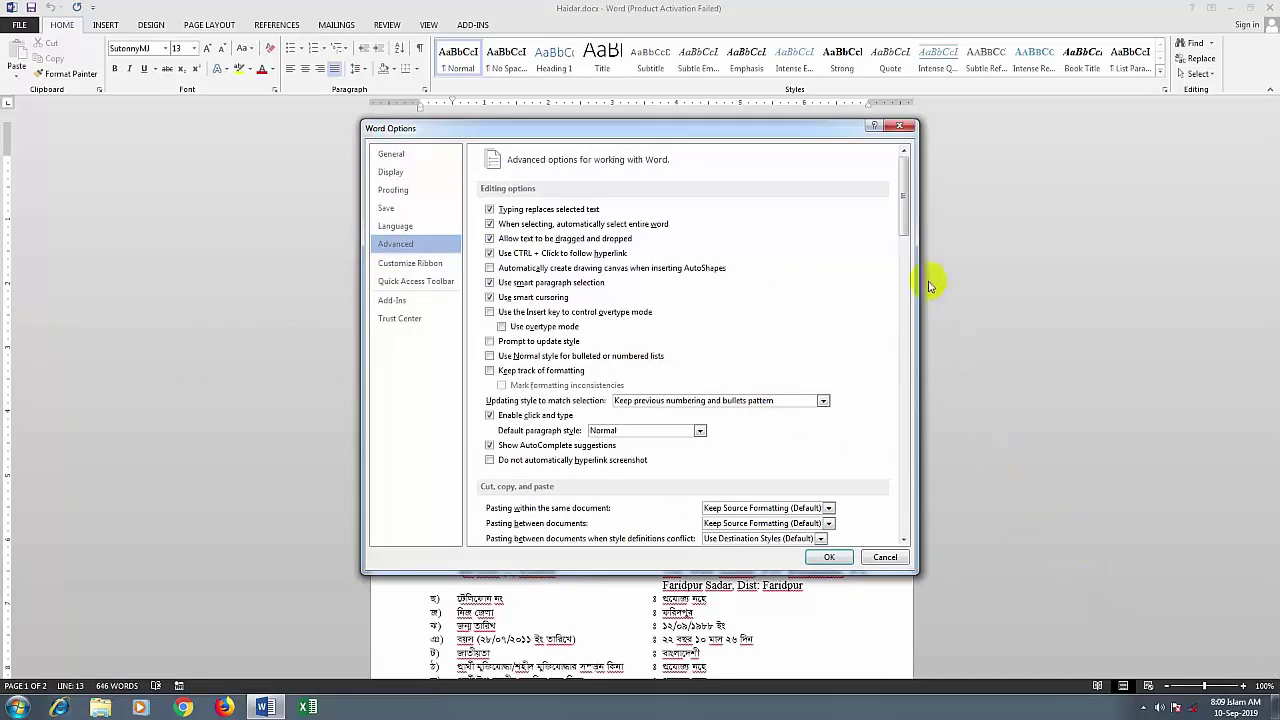
pyautogui.moveTo(902, 228); pyautogui.dragTo(903, 384)
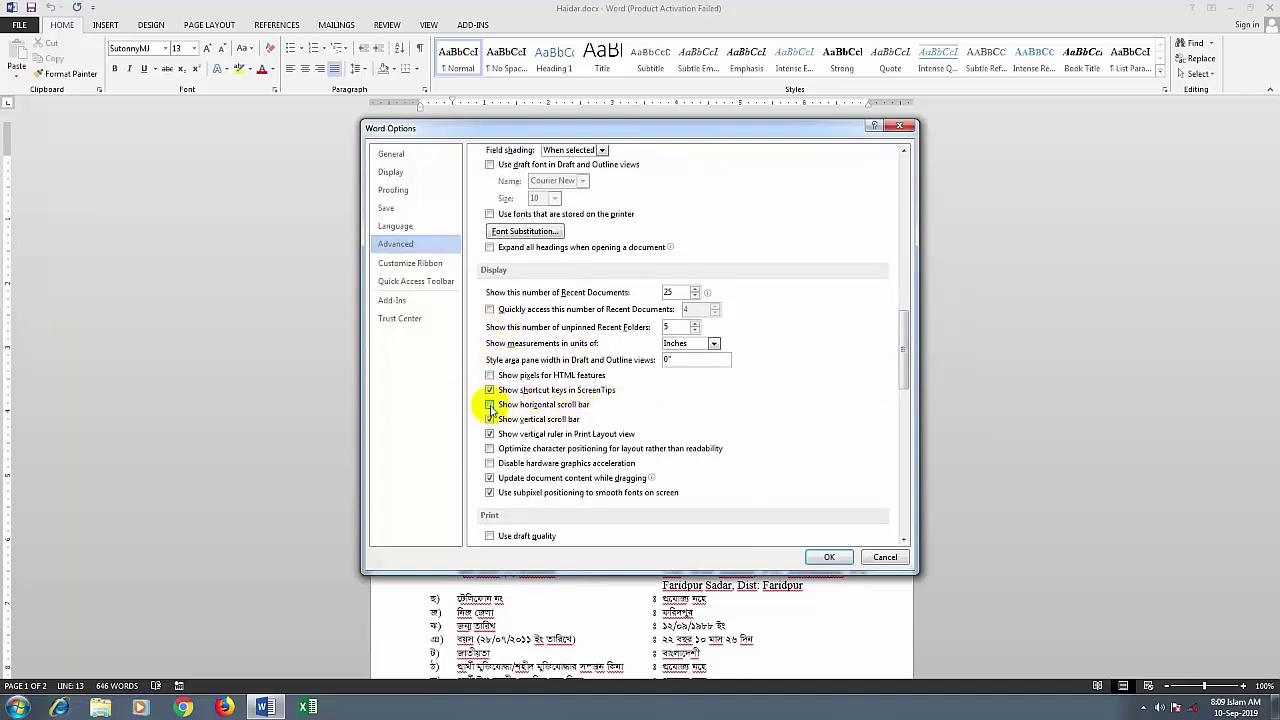
pyautogui.click(490, 405)
pyautogui.click(821, 560)
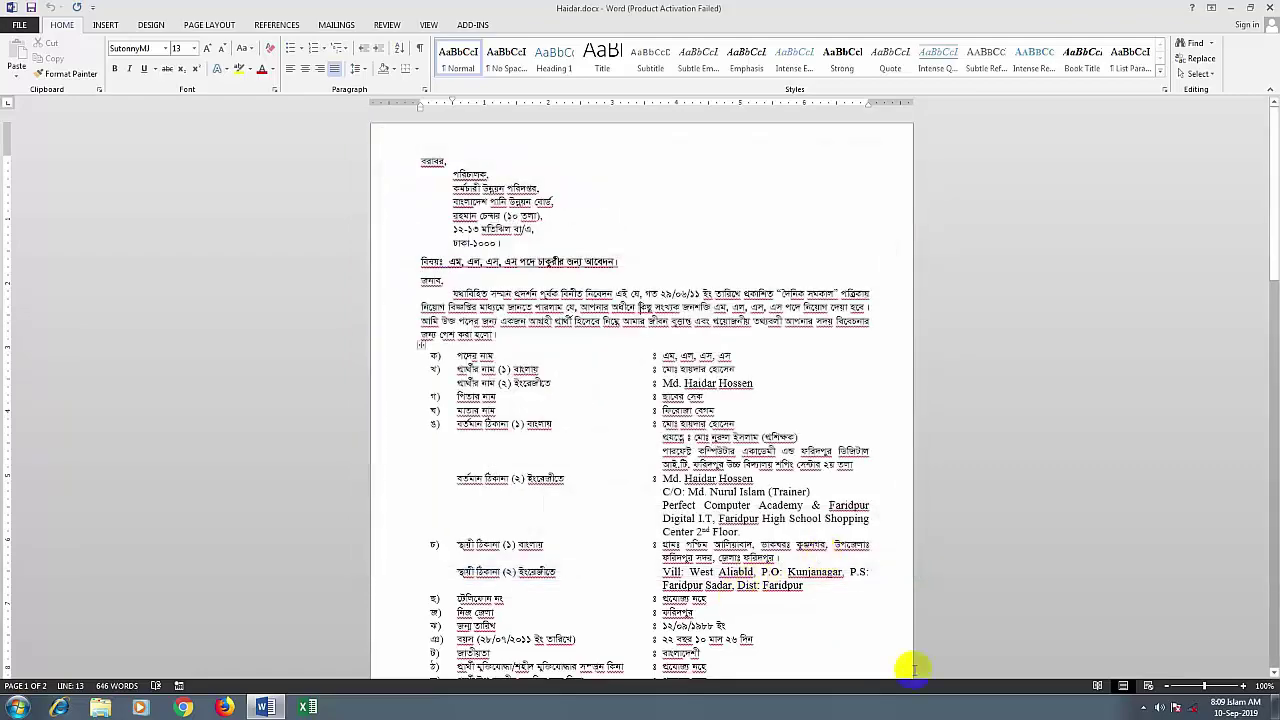
# Zoom the document up to 300%, then back down to about 140%
pyautogui.moveTo(1205, 690); pyautogui.dragTo(1220, 690)
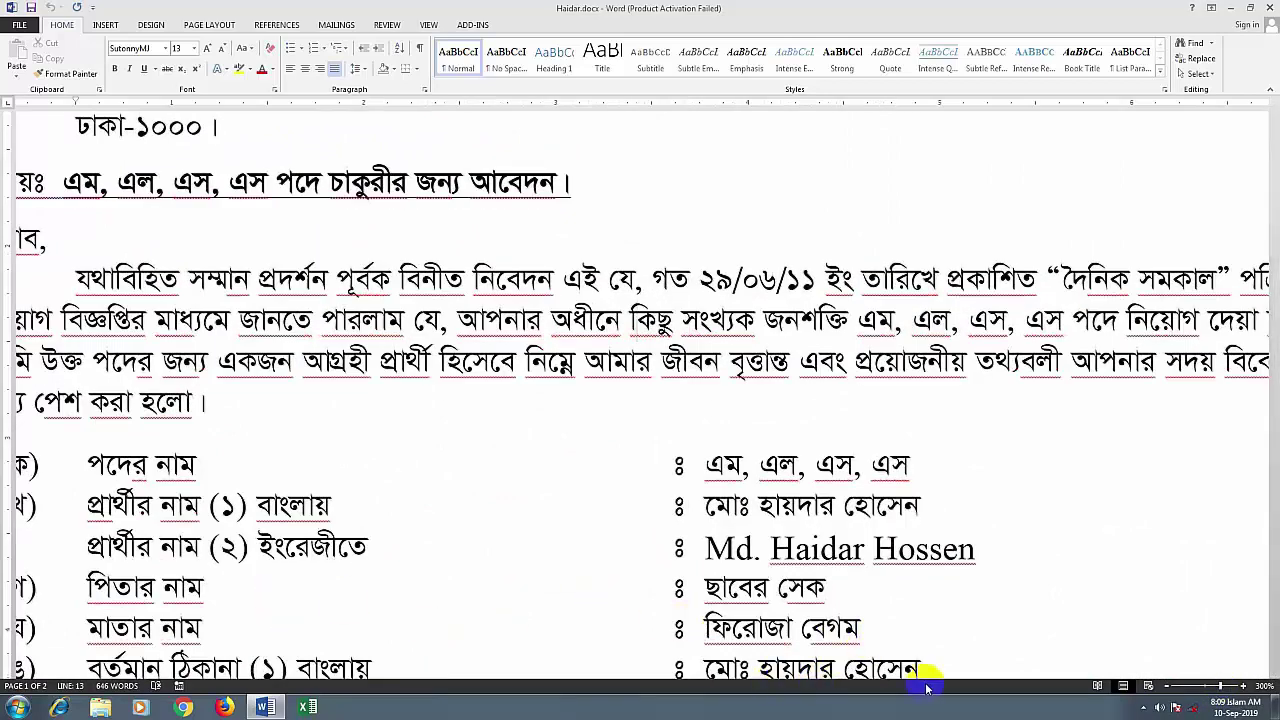
pyautogui.click(1220, 688)
pyautogui.moveTo(1218, 688); pyautogui.dragTo(1208, 689)
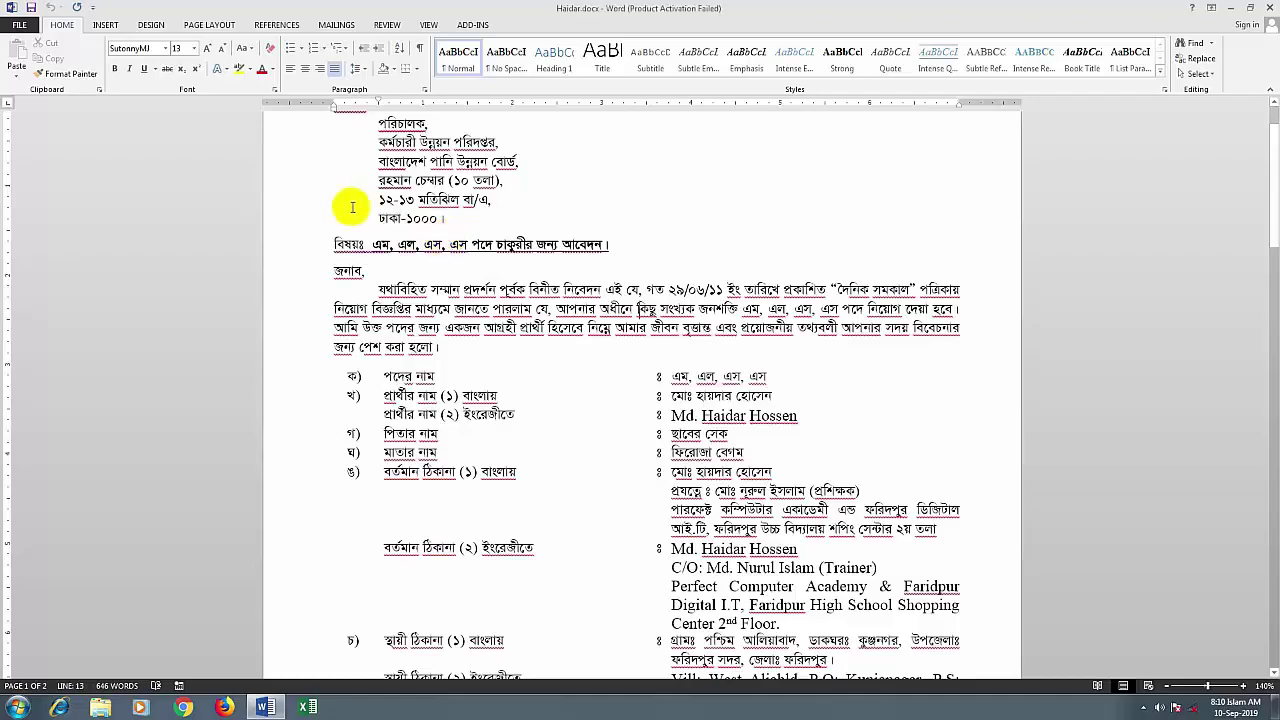
pyautogui.scroll(-2, 343, 206)
pyautogui.click(19, 26)
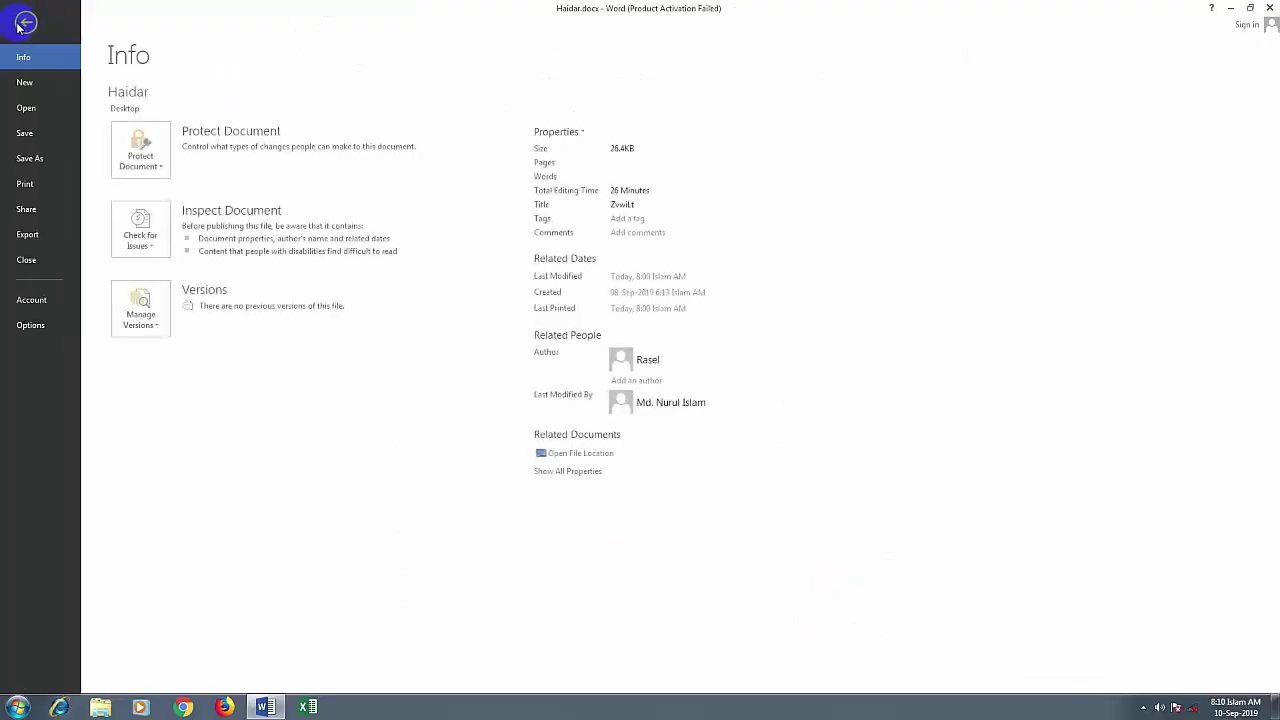
pyautogui.click(25, 23)
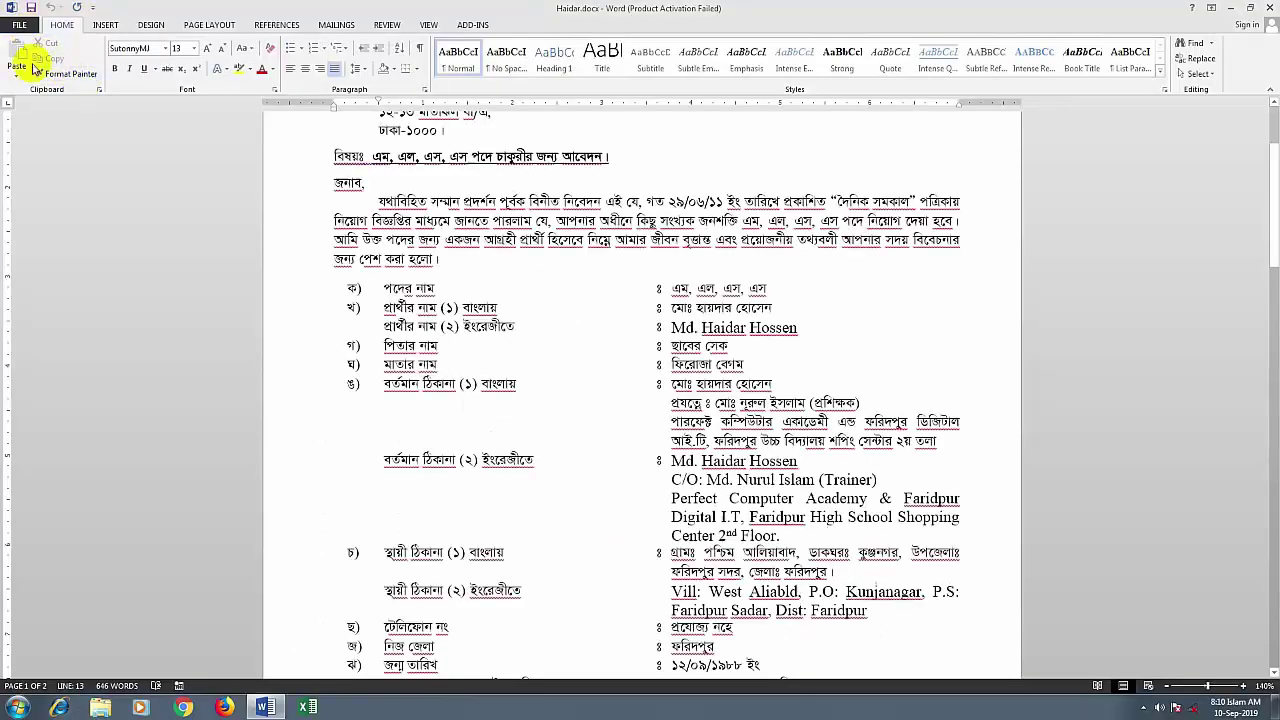